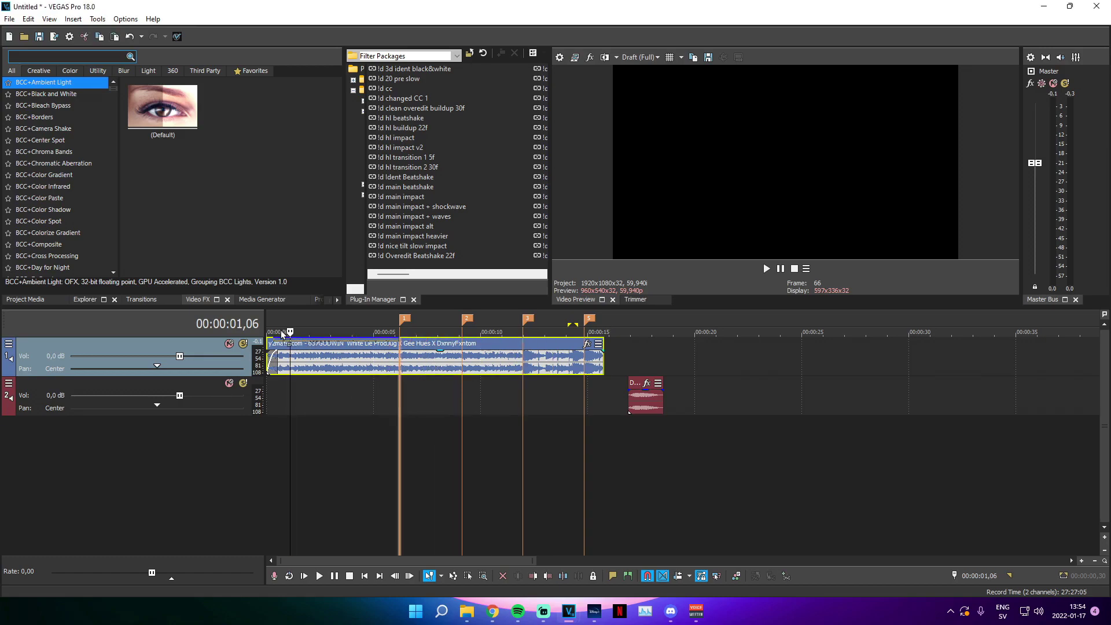
Add video clips 1 and 7 to the timeline above the song, keeping the current project video settings
drag(282, 334, 274, 332)
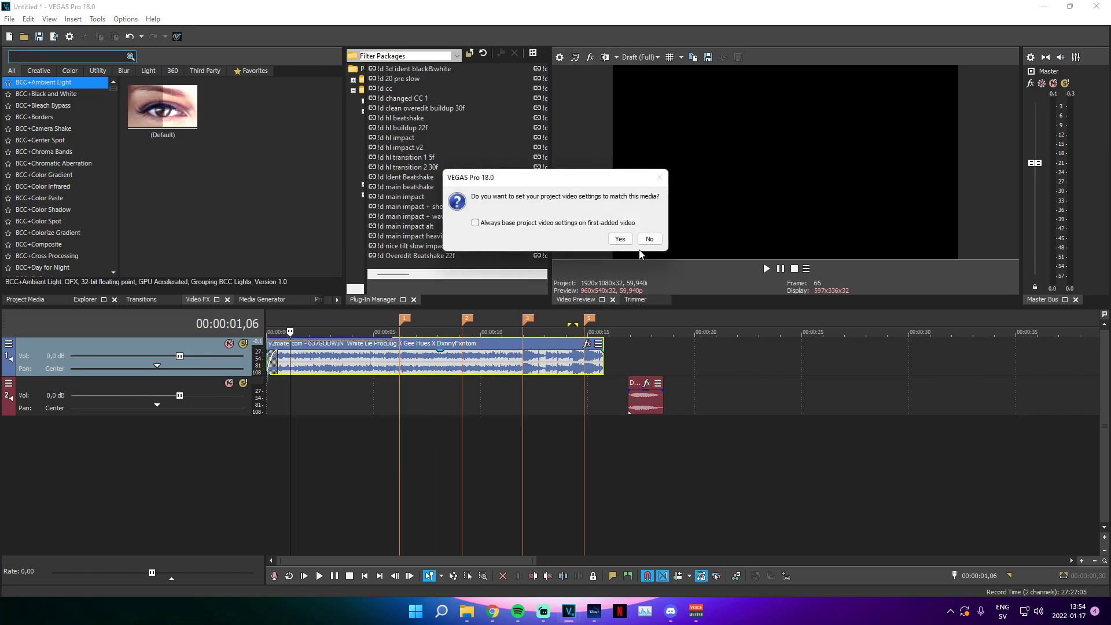
click(649, 238)
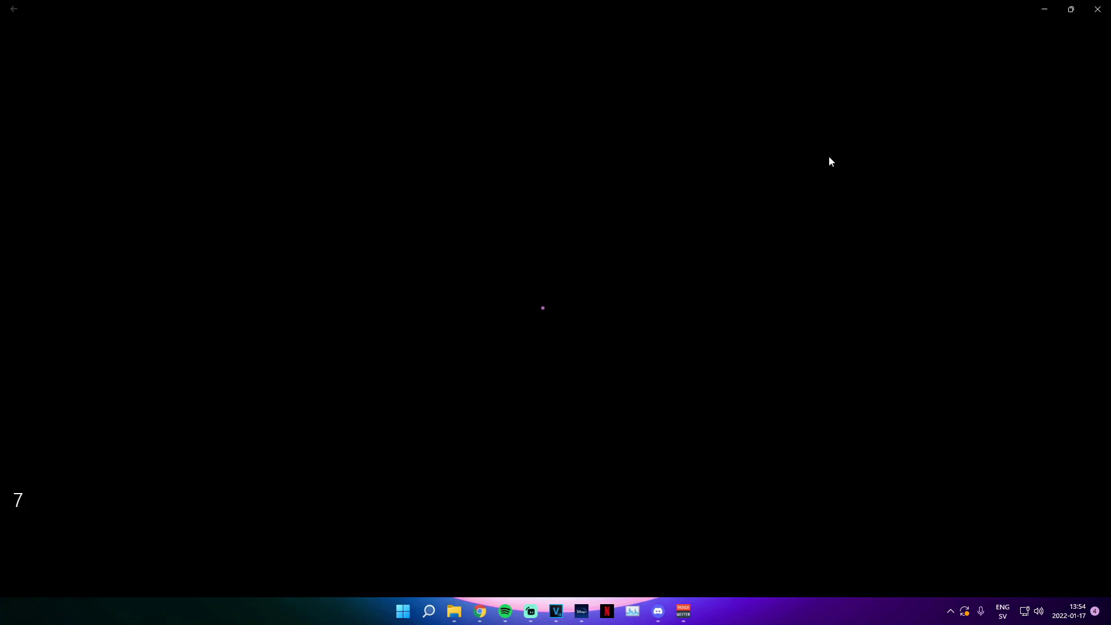
click(1096, 9)
drag(422, 370, 424, 357)
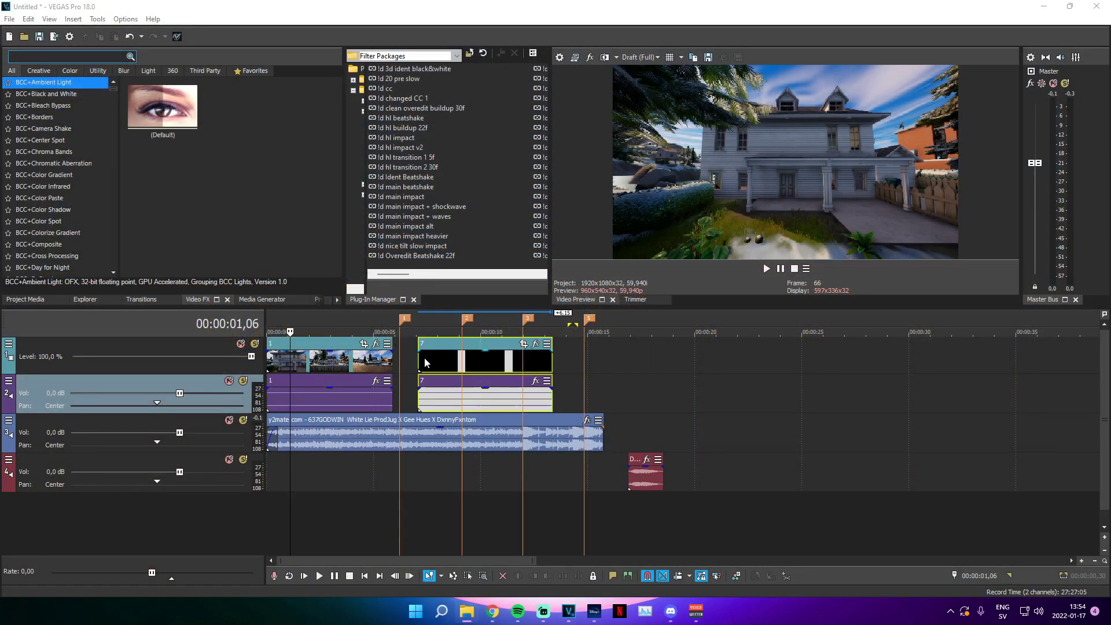
drag(268, 486, 325, 502)
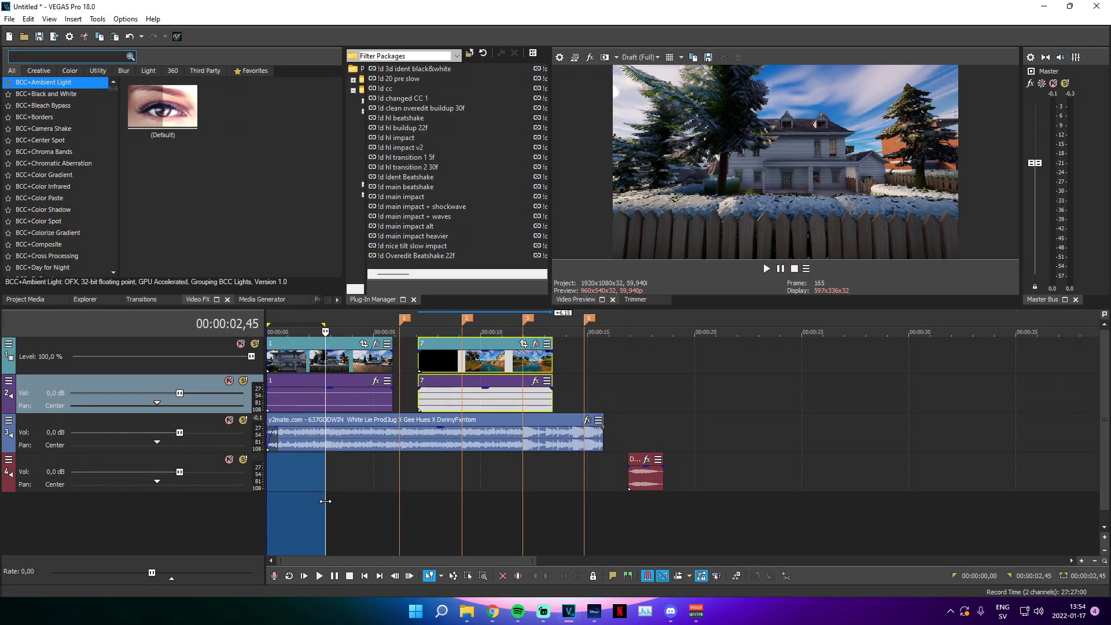
click(326, 501)
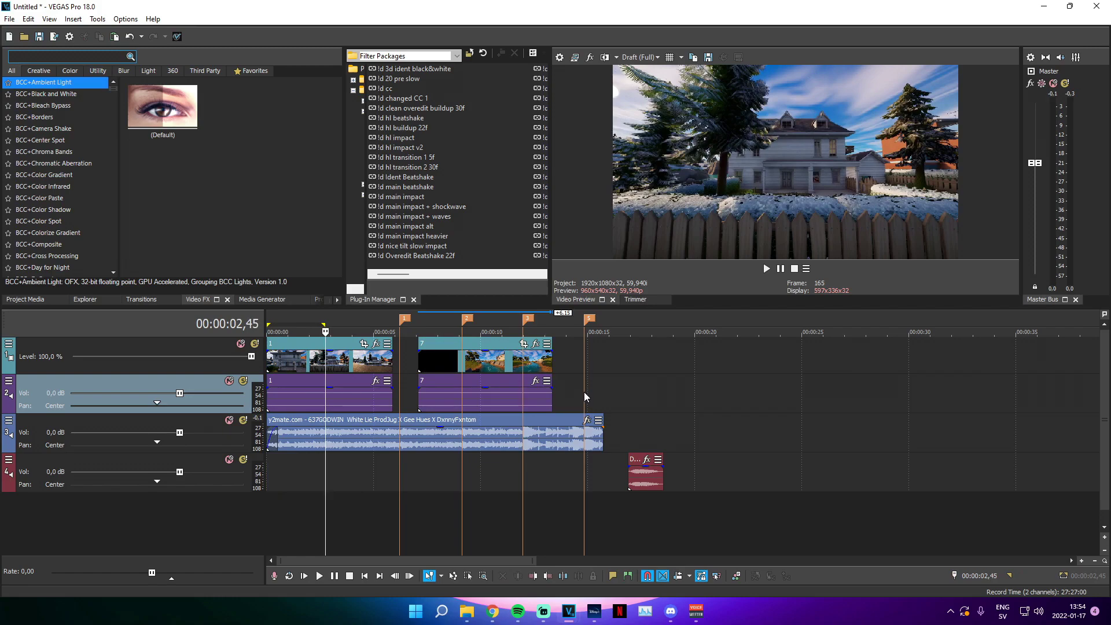
Delete the audio events of clips 7 and 1, keeping only their video
click(508, 396)
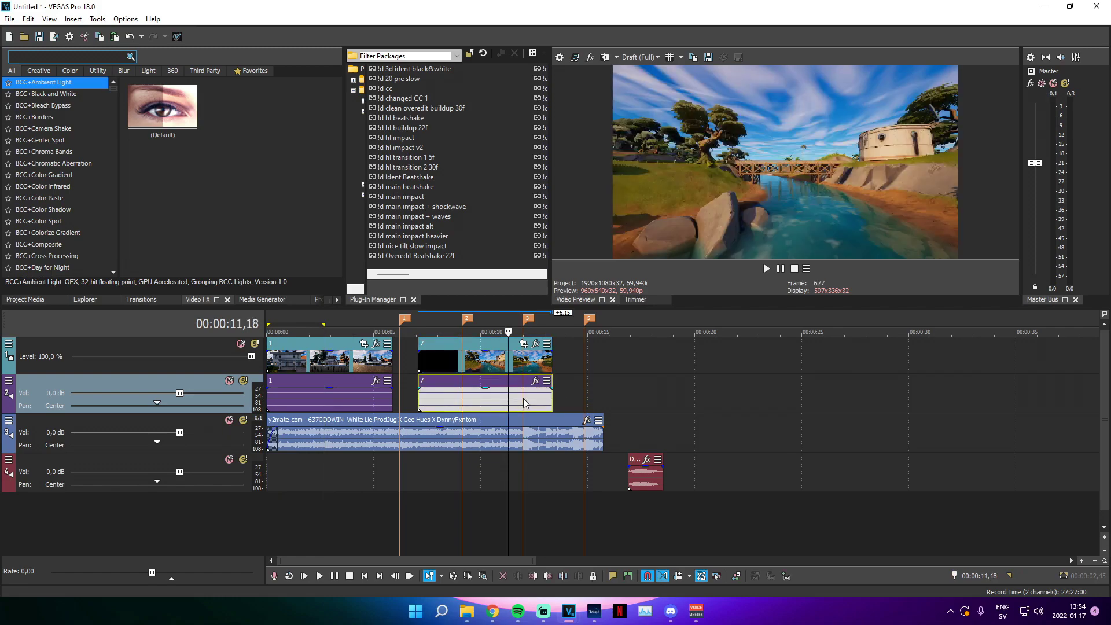
key(Delete)
click(367, 409)
key(Delete)
key(w)
scroll(327, 495, up, 1)
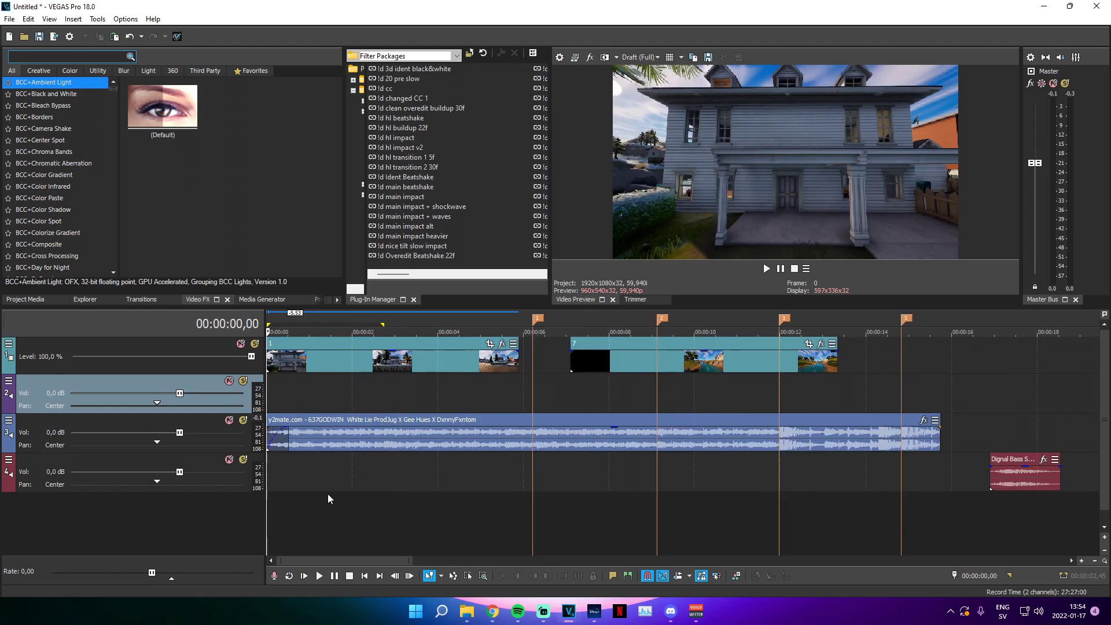
click(531, 486)
drag(337, 487, 329, 485)
click(279, 476)
drag(264, 473, 228, 471)
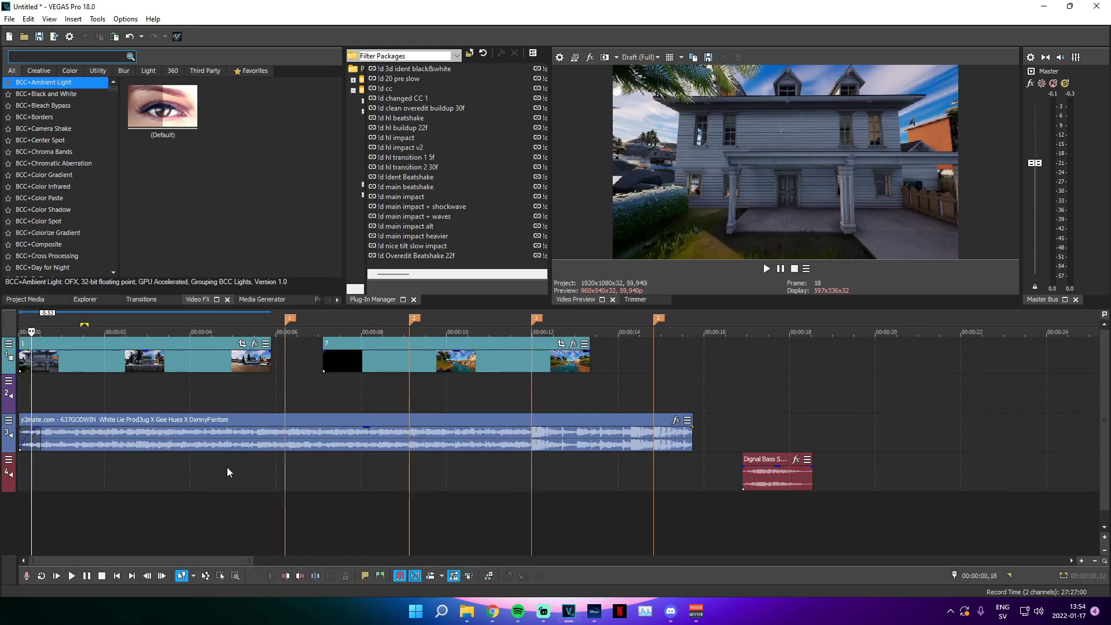
drag(15, 466, 22, 466)
click(322, 463)
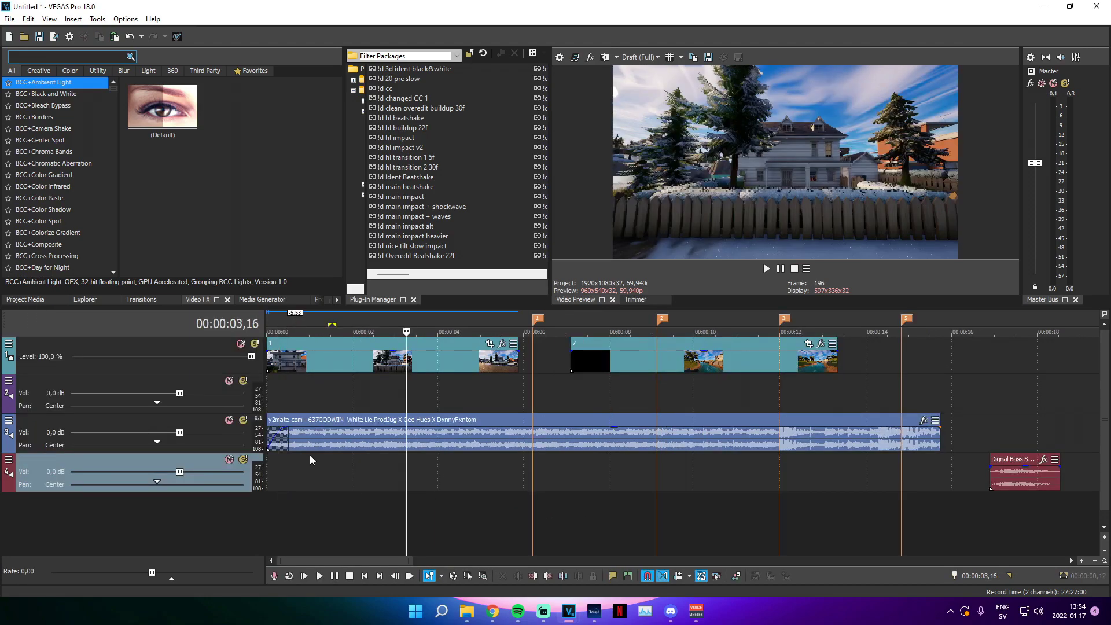
Play the song from the start and place a timeline marker at the first beat, at about 00:00:00,36
click(341, 422)
click(271, 478)
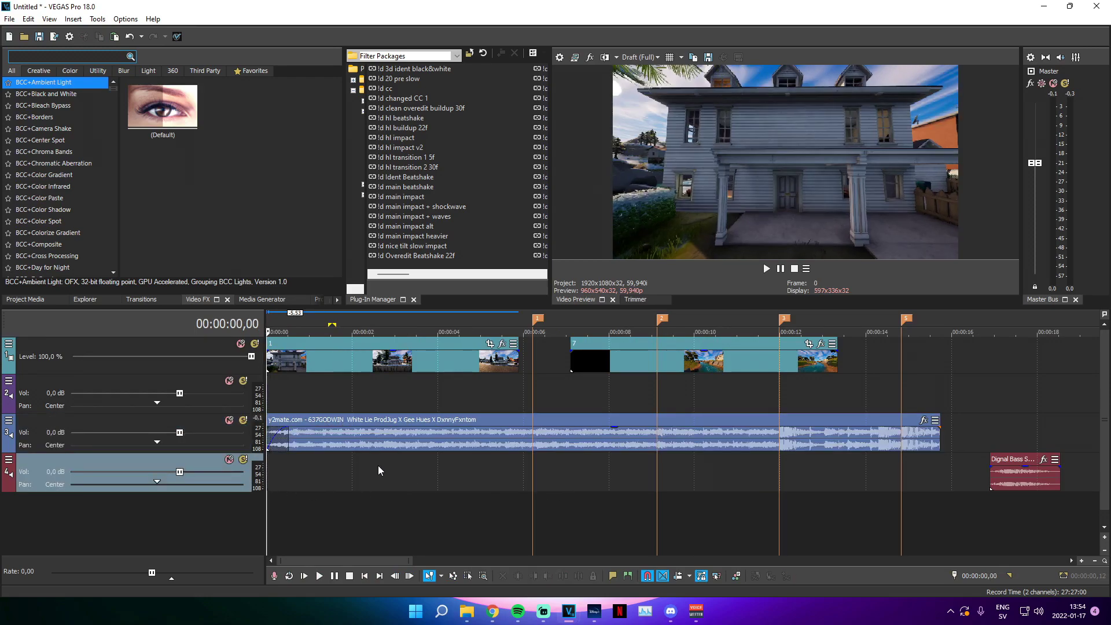
key(space)
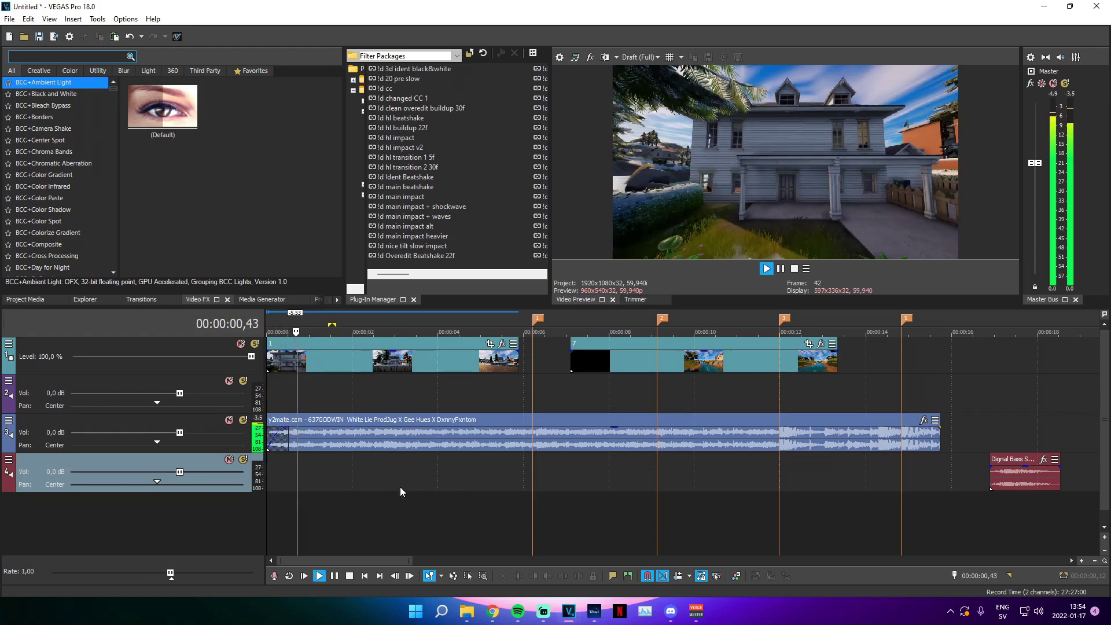
key(space)
click(292, 459)
scroll(485, 482, up, 6)
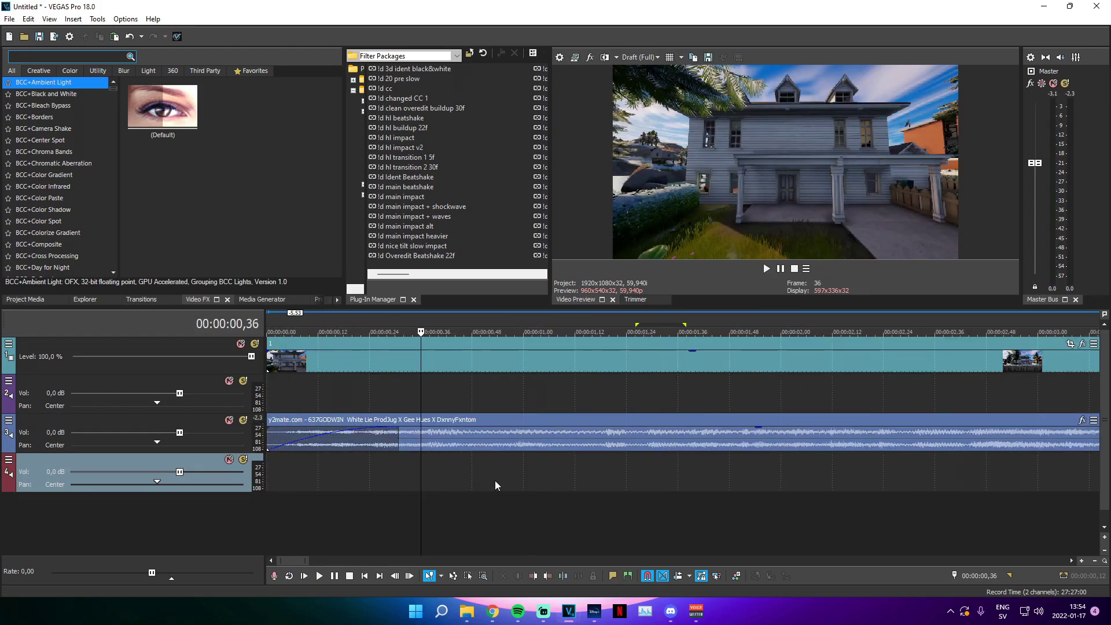
click(589, 467)
scroll(588, 467, down, 8)
Play the song onward and place a timeline marker at the next beat, at 00:00:03,28
key(space)
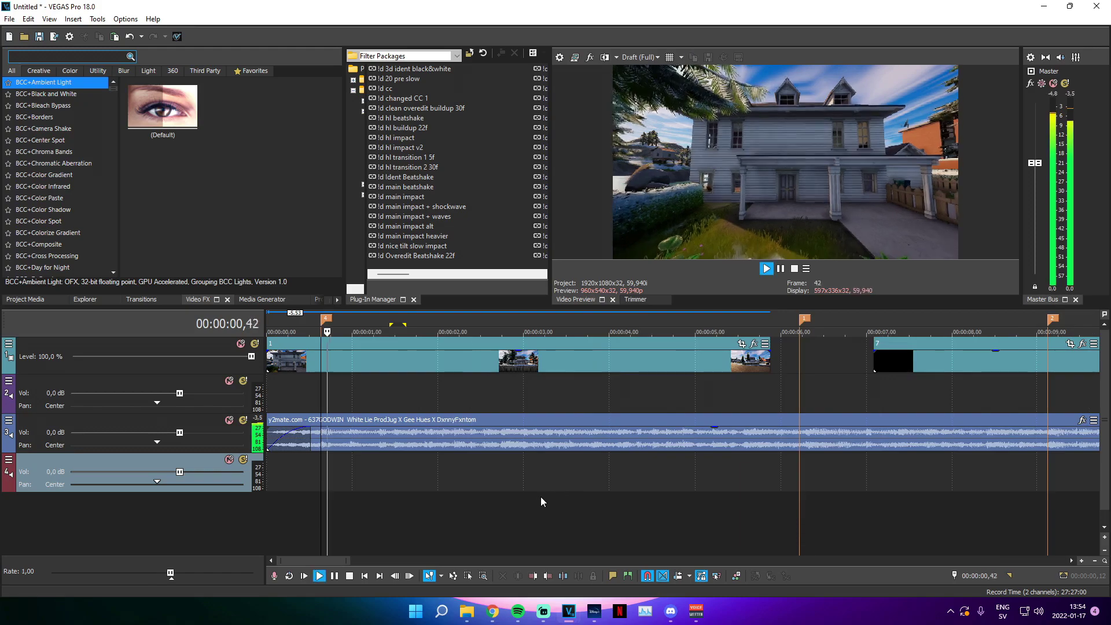
scroll(642, 440, up, 2)
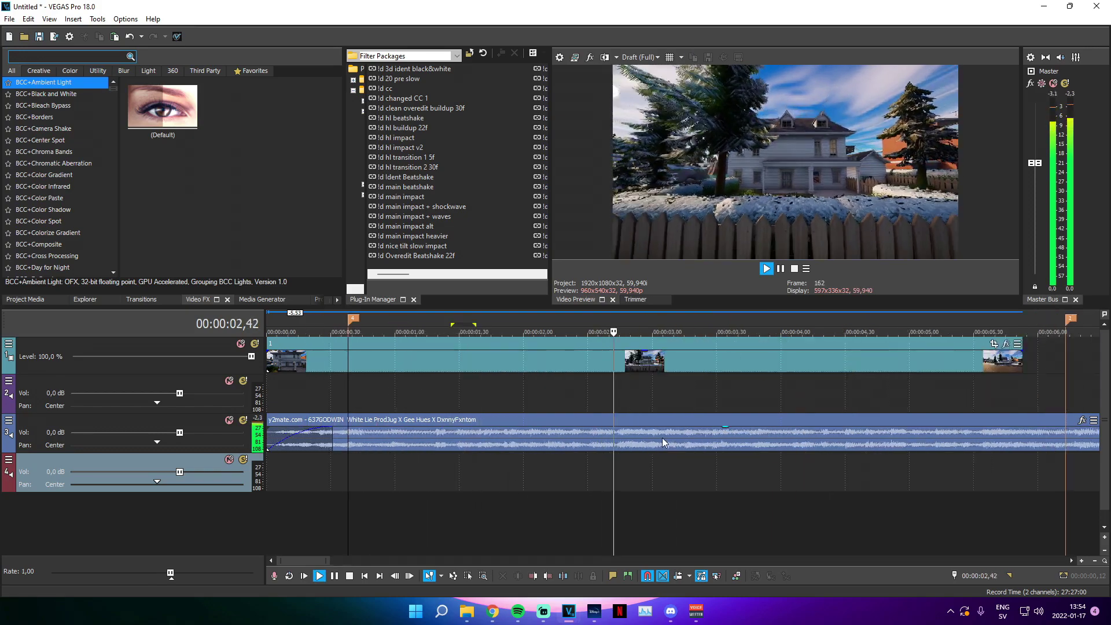
click(709, 434)
key(space)
click(711, 436)
key(space)
double_click(712, 435)
click(712, 438)
scroll(591, 466, down, 6)
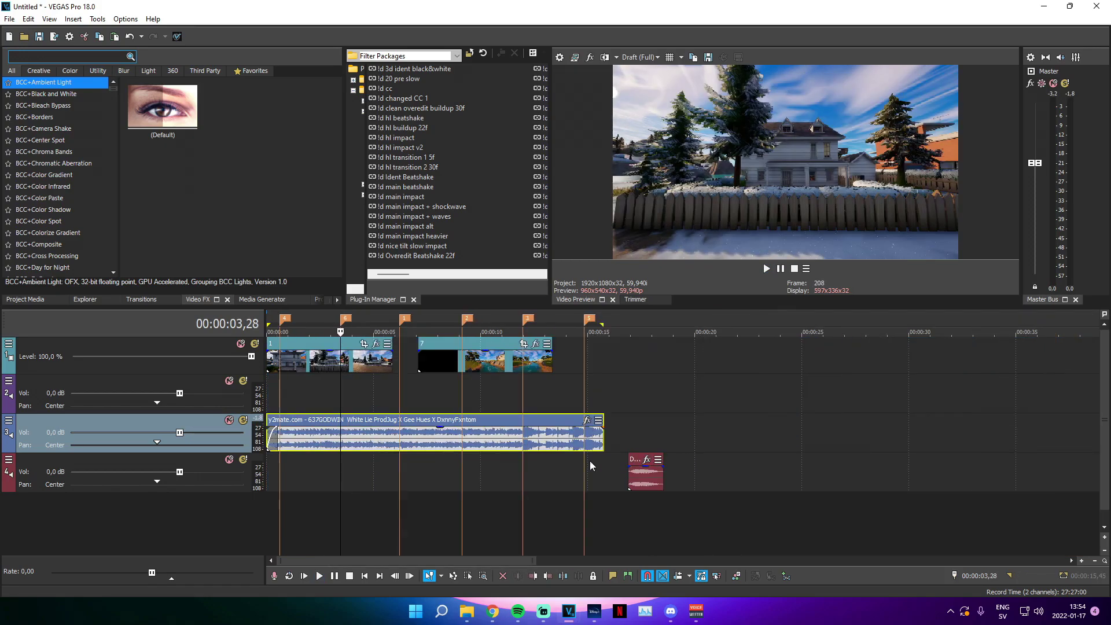
Move clip 1 to start at the first marker, time-stretch it, and cut it off at the second marker
scroll(419, 443, up, 2)
drag(359, 358, 381, 368)
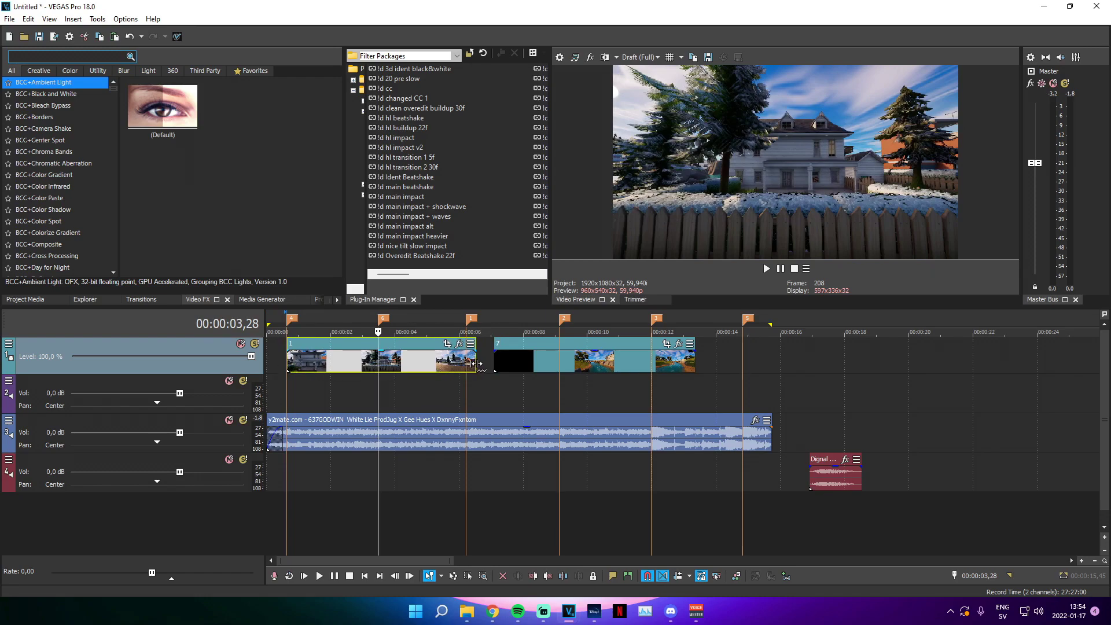
mouse_move(475, 363)
mouse_down()
mouse_move(373, 363)
mouse_move(500, 367)
mouse_up()
Trim the black frames from the start of clip 7
click(501, 366)
click(523, 367)
click(513, 367)
click(492, 367)
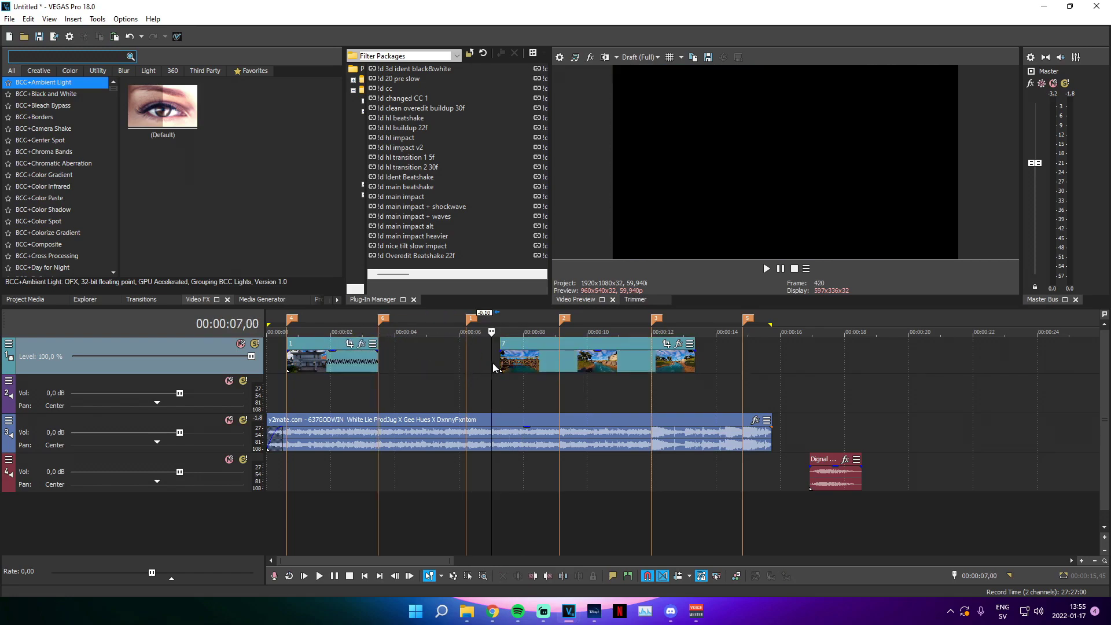
click(501, 369)
Move clip 7 directly behind clip 1 and time-compress it to end just past the third marker
drag(560, 370, 439, 370)
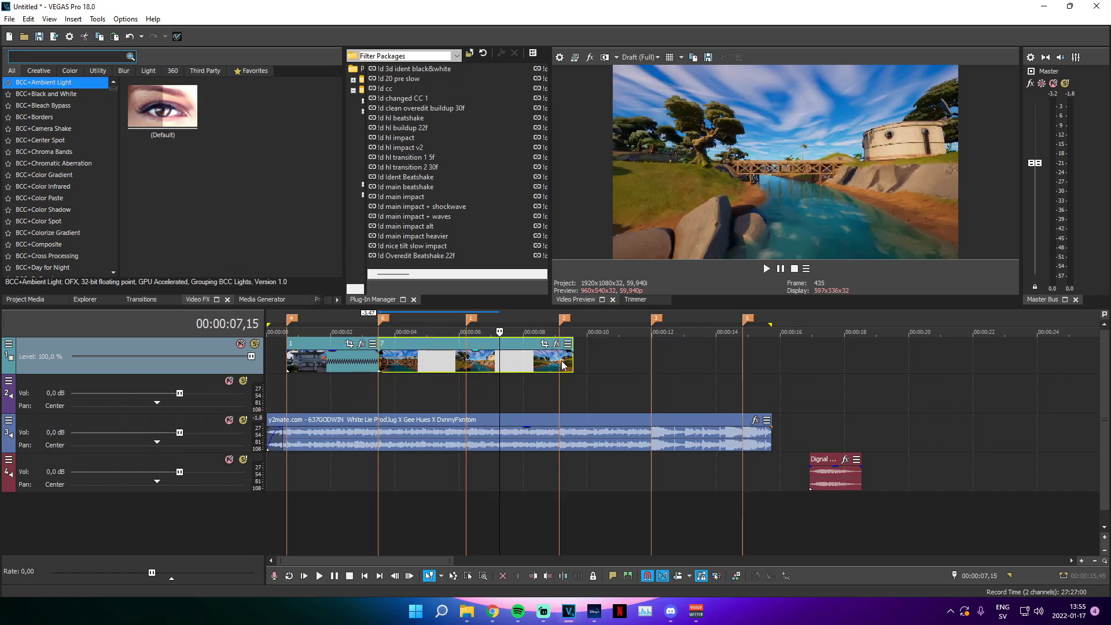
drag(572, 363, 479, 369)
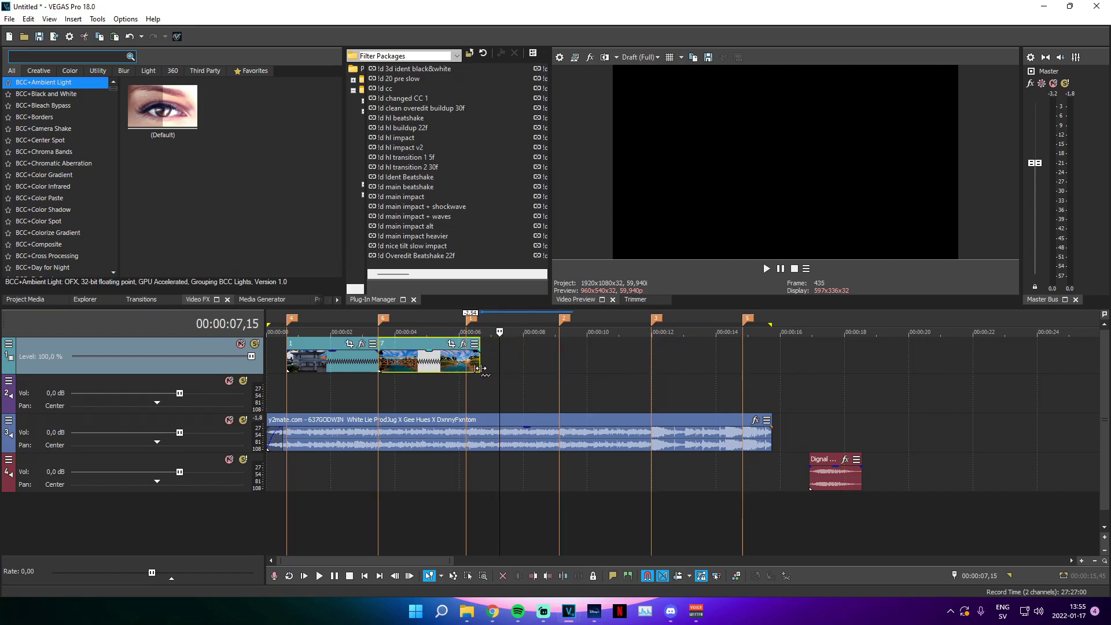
click(467, 389)
click(468, 363)
click(423, 372)
click(407, 394)
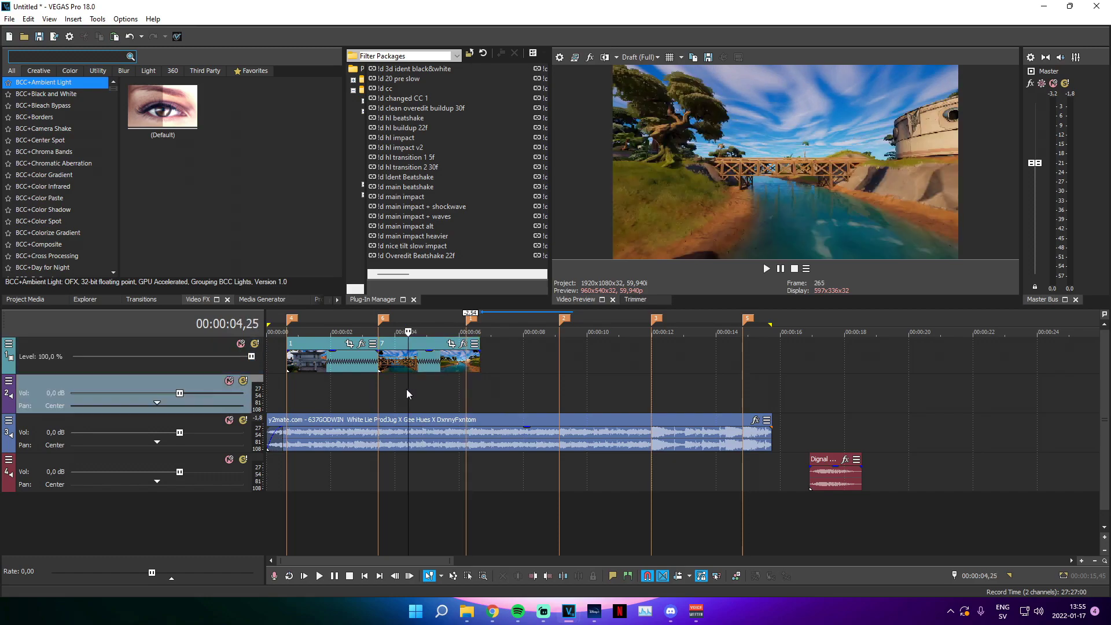
Check the transition between both clips and time-stretch the end of clip 7 by about 12 frames
click(341, 391)
drag(321, 389, 392, 391)
click(444, 369)
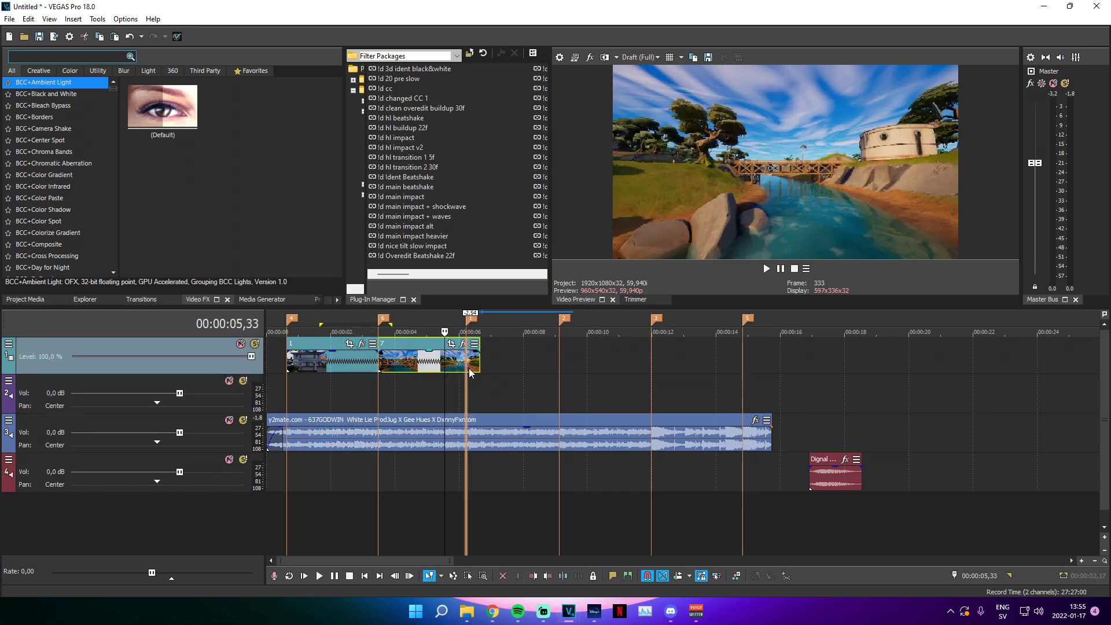
click(470, 369)
mouse_move(479, 366)
mouse_down()
mouse_move(503, 366)
mouse_move(485, 365)
mouse_up()
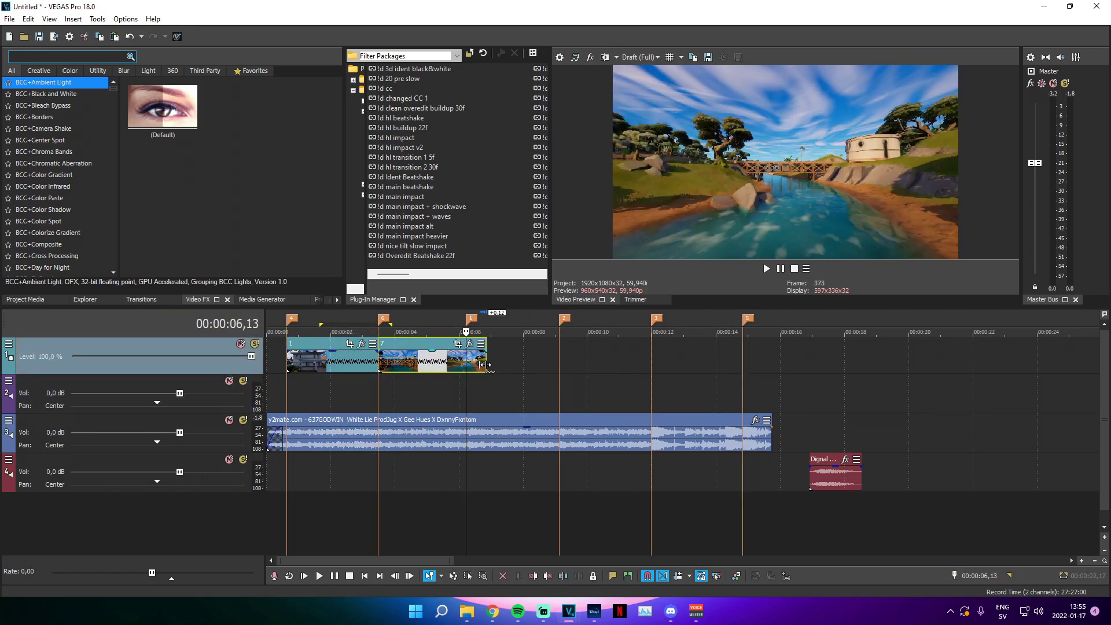
Split clip 7 at the third marker, 00:00:06,13, and delete the part after it
click(334, 361)
click(408, 362)
click(349, 362)
click(426, 360)
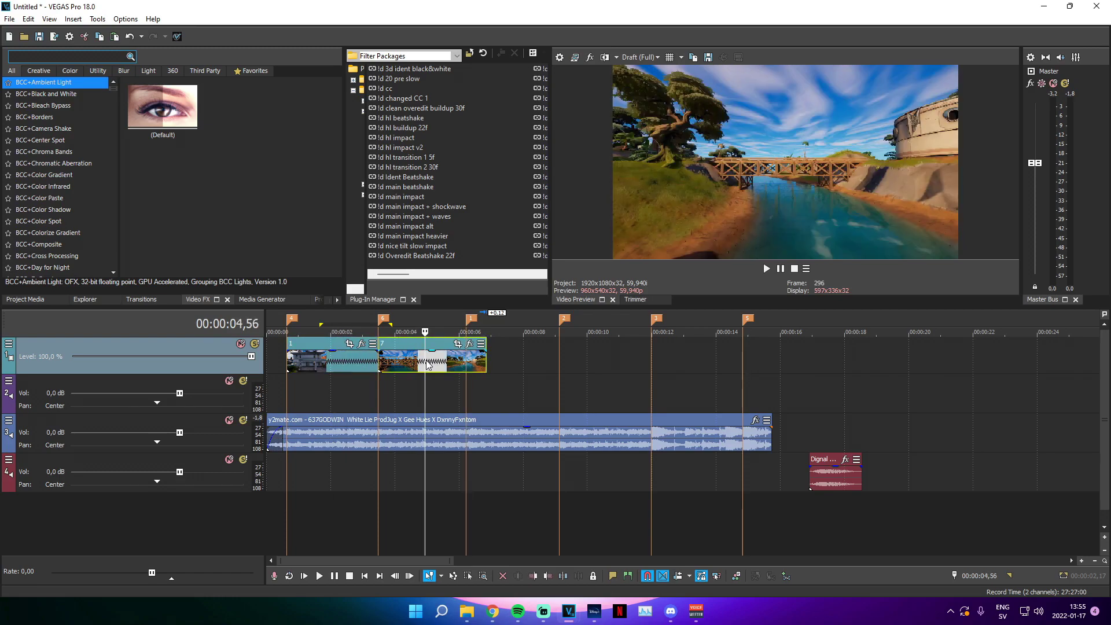
click(466, 364)
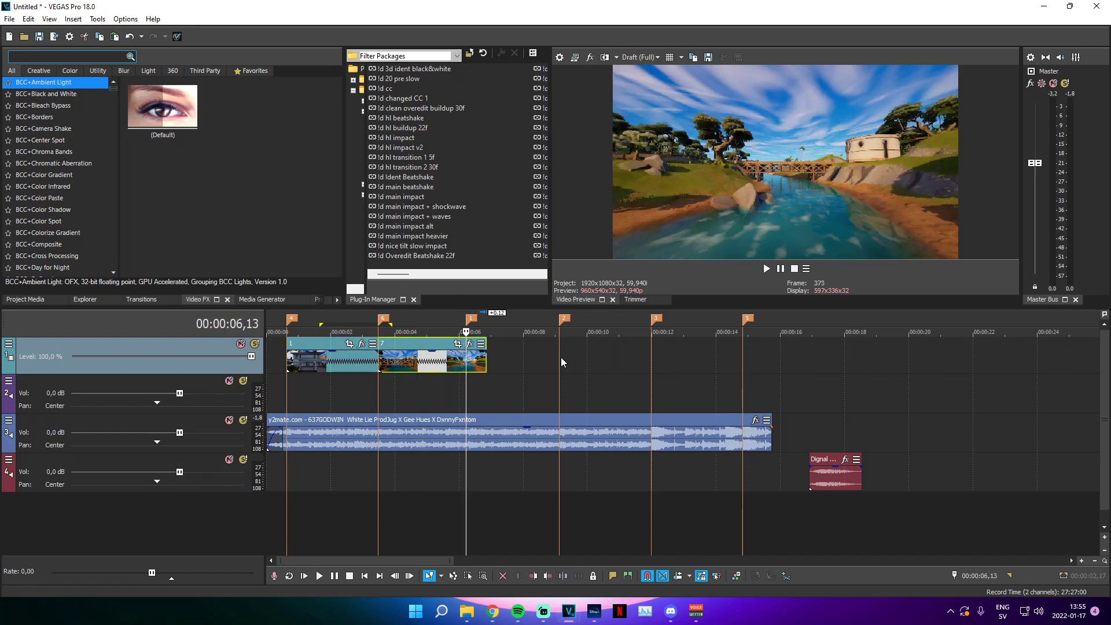
key(s)
key(Delete)
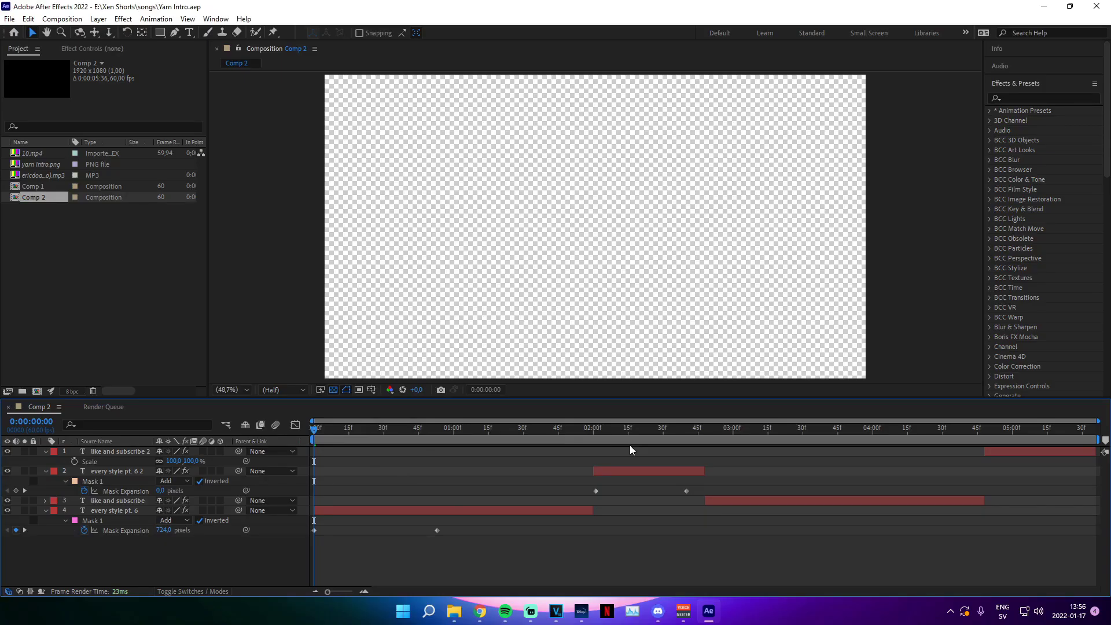
Switch to After Effects and replace the first "every style pt. 6" title in Comp 2 with "white lie"
drag(318, 432, 416, 502)
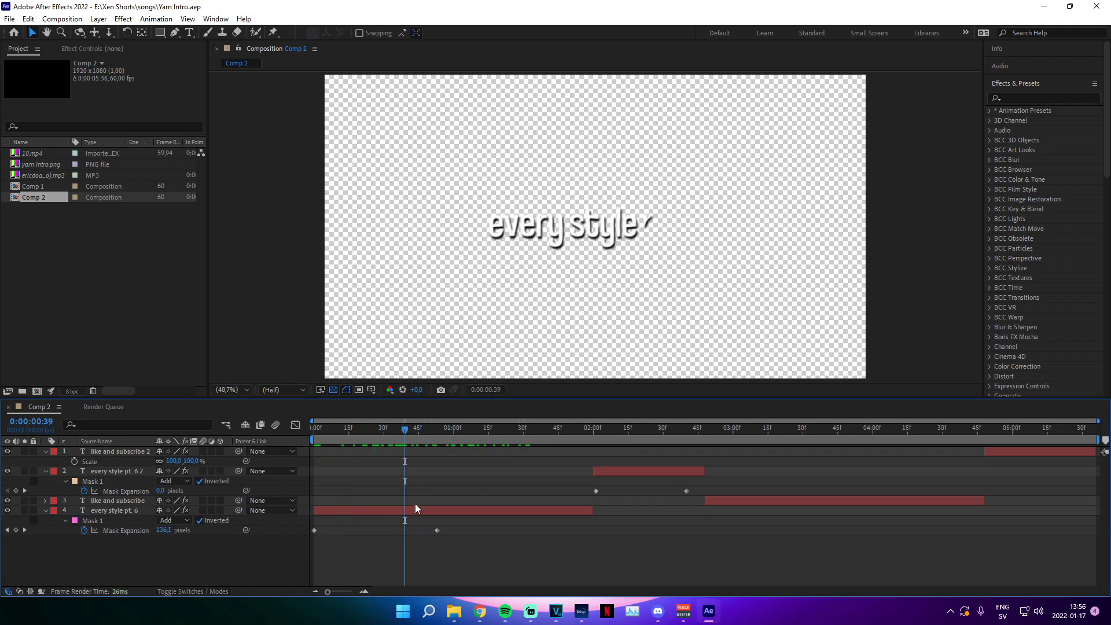
click(415, 510)
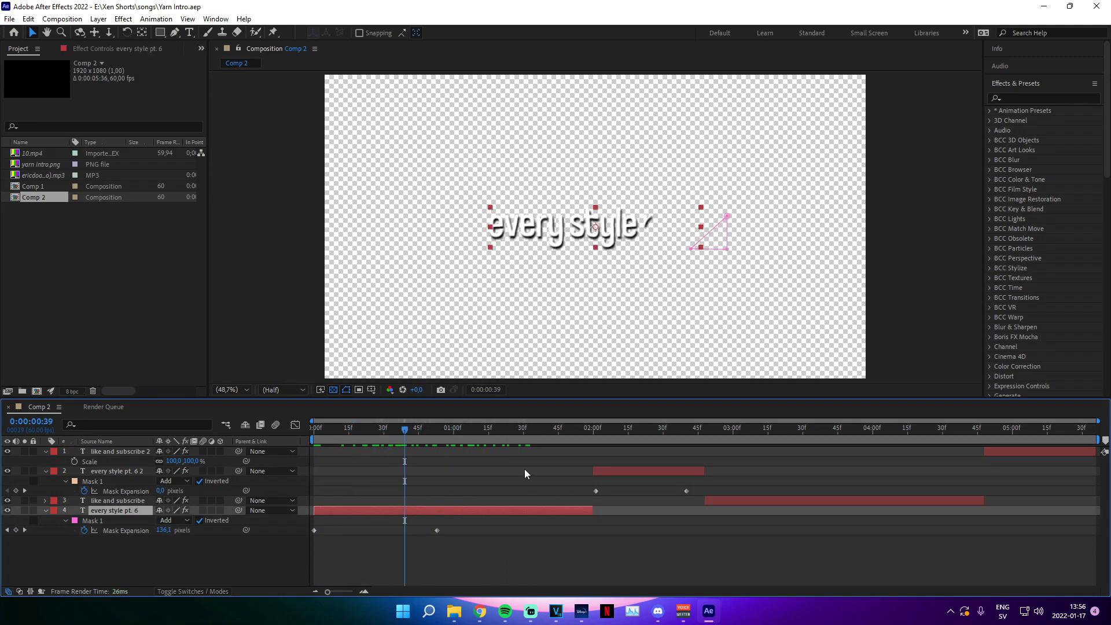
click(526, 557)
drag(403, 442, 516, 503)
click(190, 33)
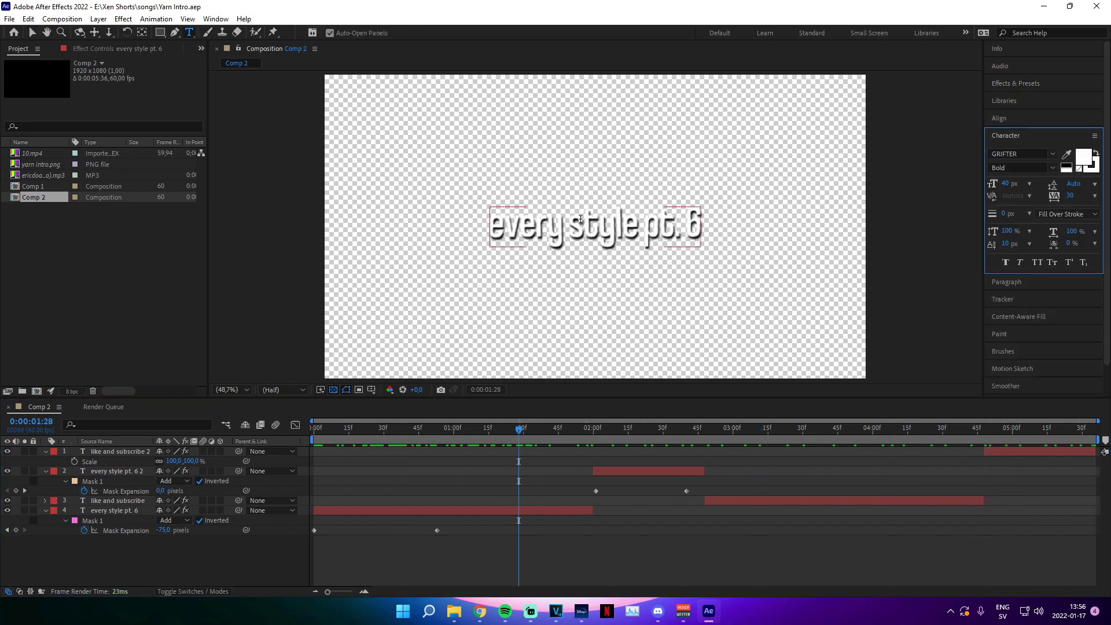
click(577, 224)
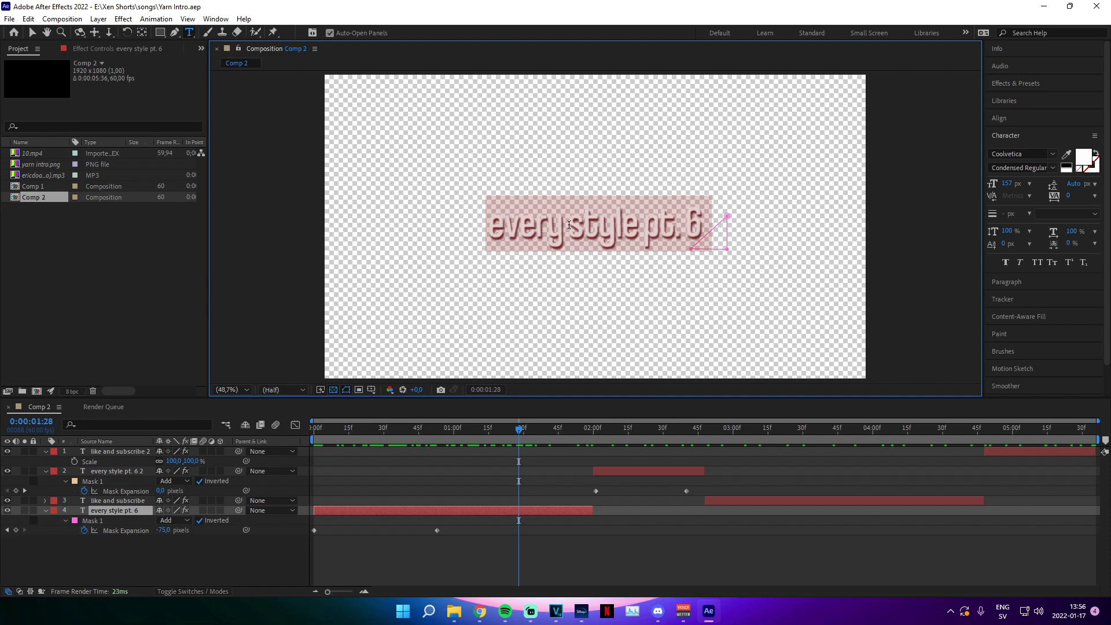
text(white lie)
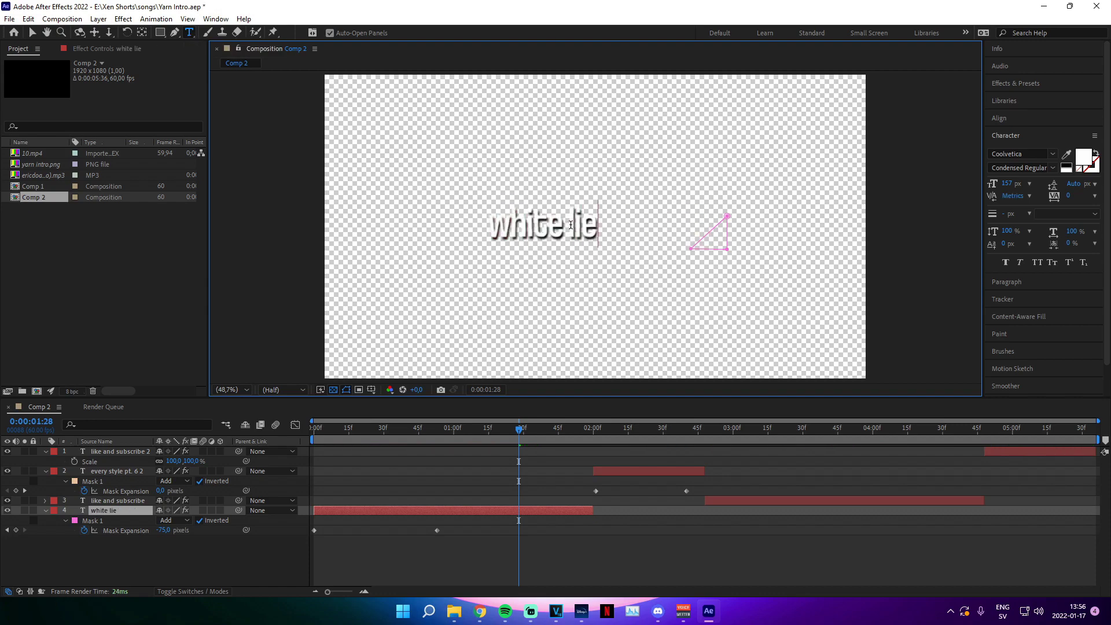
Replace the text of the second title layer, "every style pt. 6 2", with "white lie"
drag(537, 429, 625, 466)
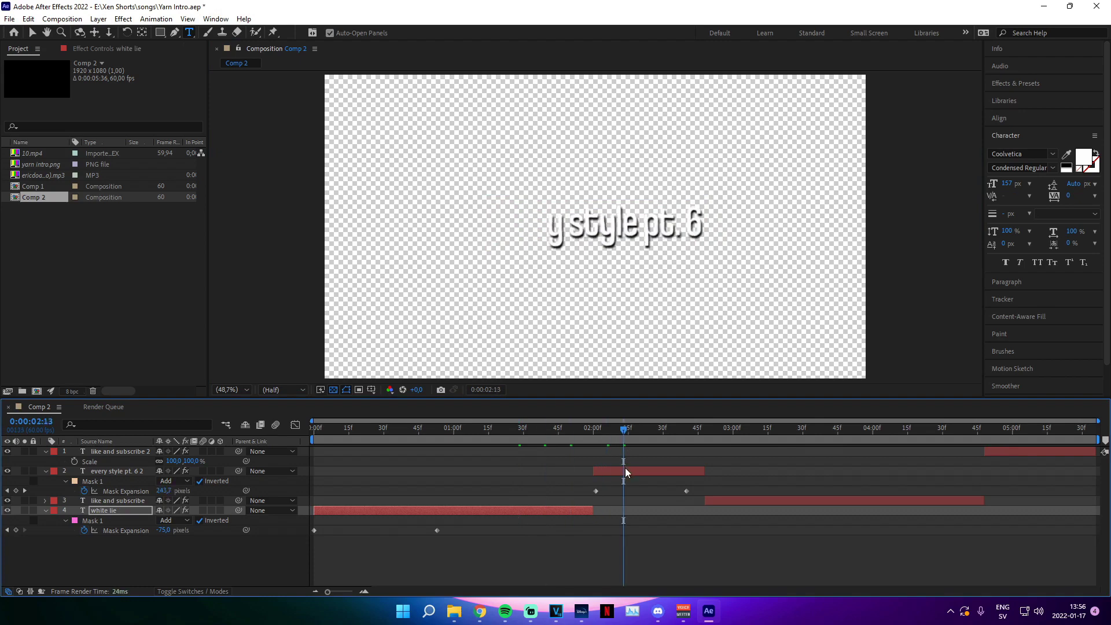
click(625, 469)
click(617, 236)
key(ctrl+a)
text(white lie)
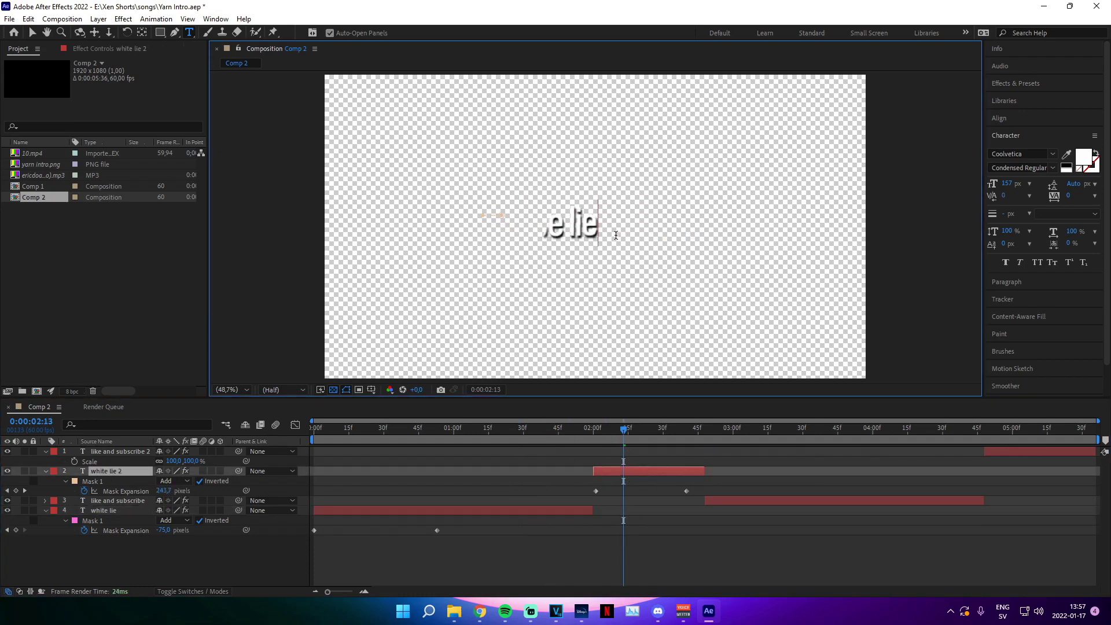
Centre the first "white lie" title horizontally in the composition
drag(509, 429, 474, 432)
click(454, 511)
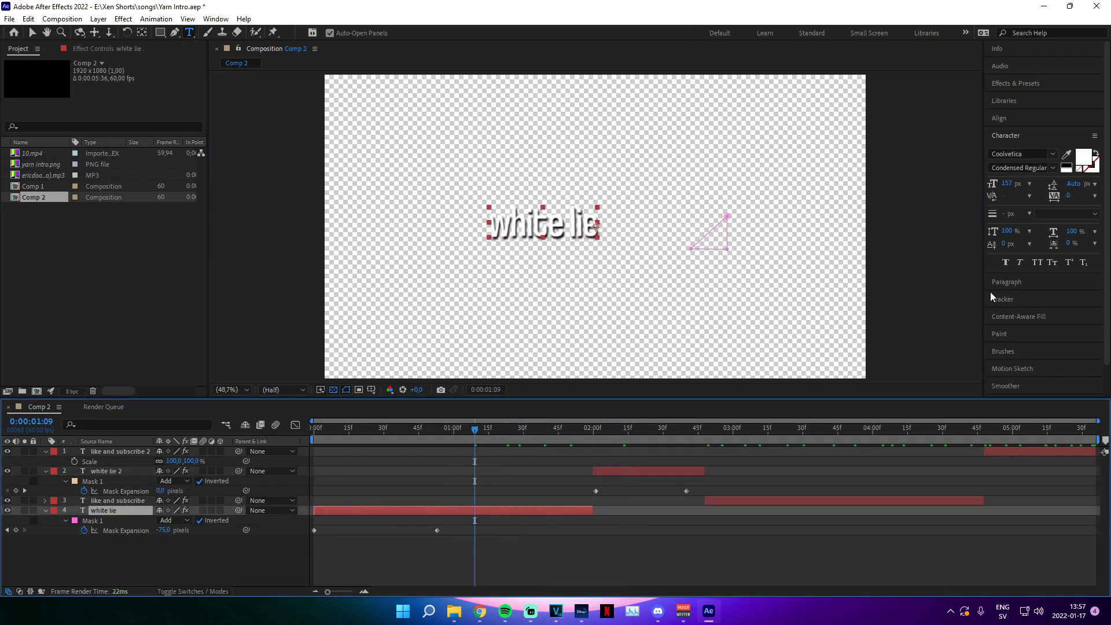
click(998, 118)
click(1016, 145)
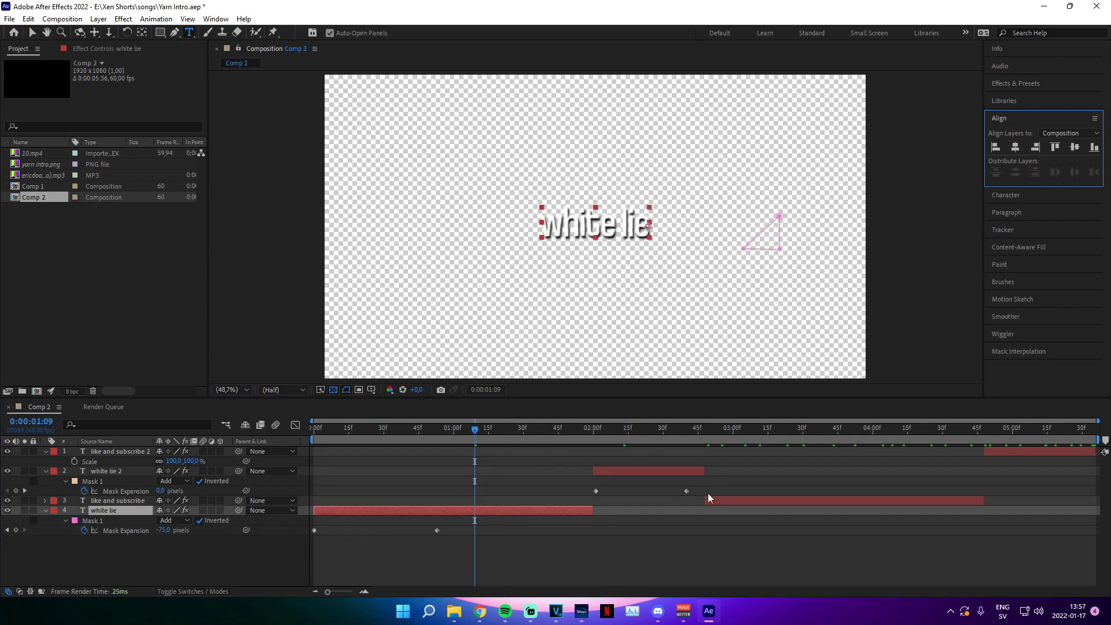
Centre the second title, "white lie 2", horizontally in the composition
click(648, 554)
click(628, 470)
click(644, 428)
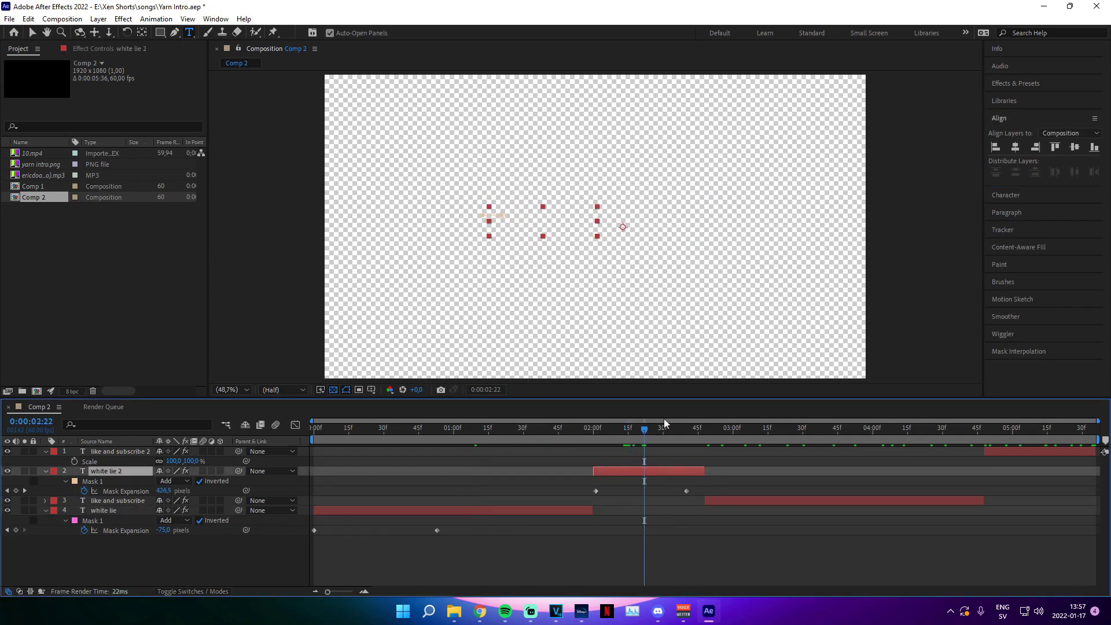
click(1015, 146)
click(671, 564)
Centre the anchor point of the "white lie 2" layer in its layer content
click(650, 471)
drag(643, 430, 603, 430)
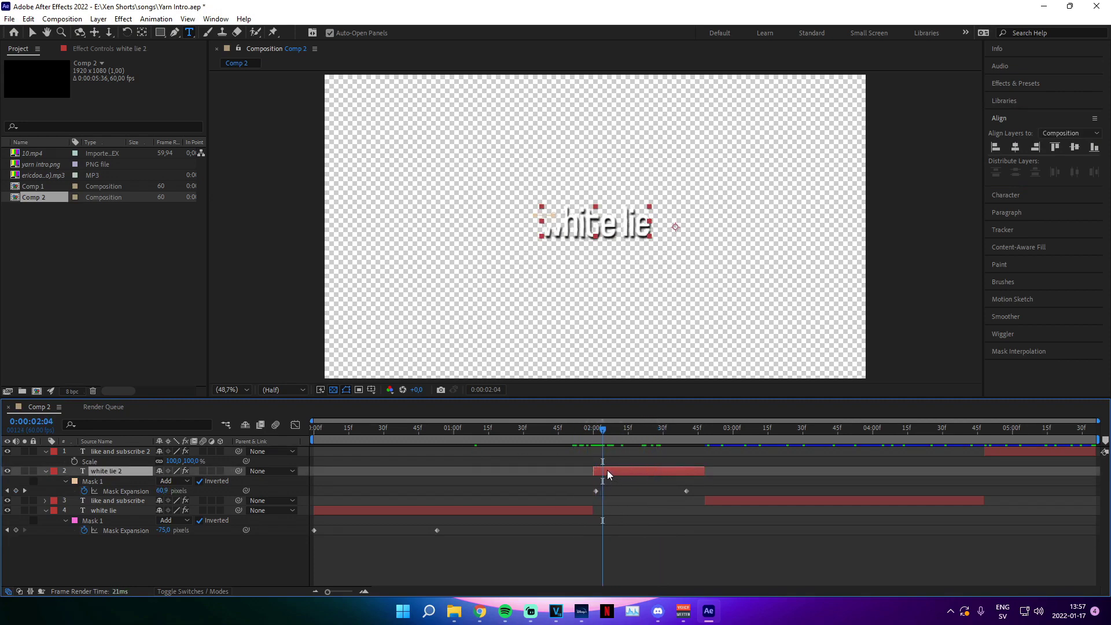
click(99, 19)
mouse_move(152, 163)
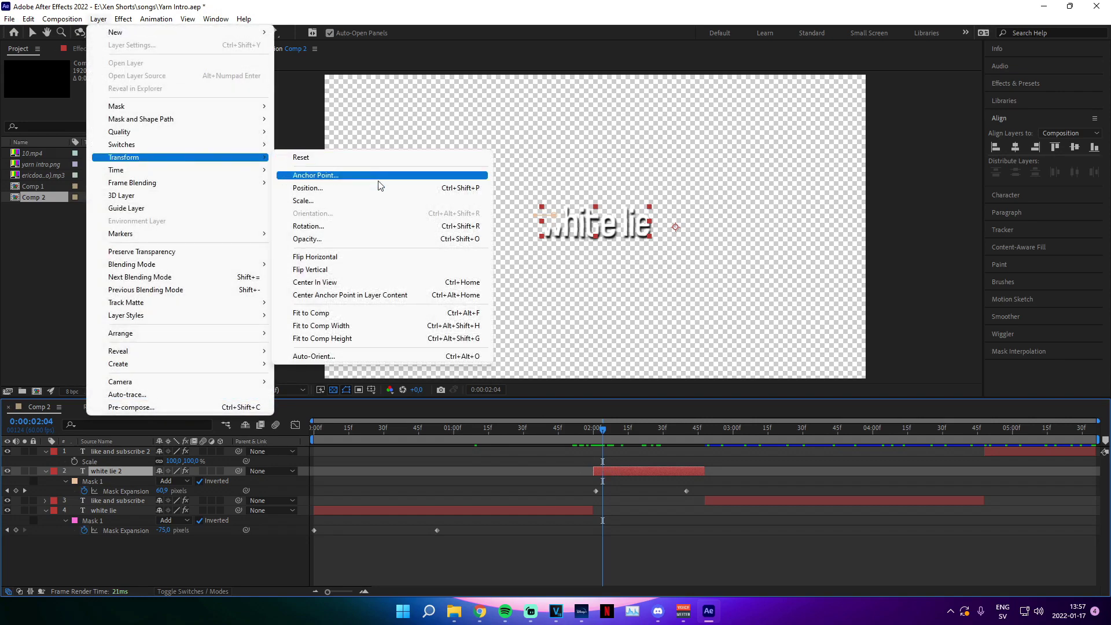
click(364, 297)
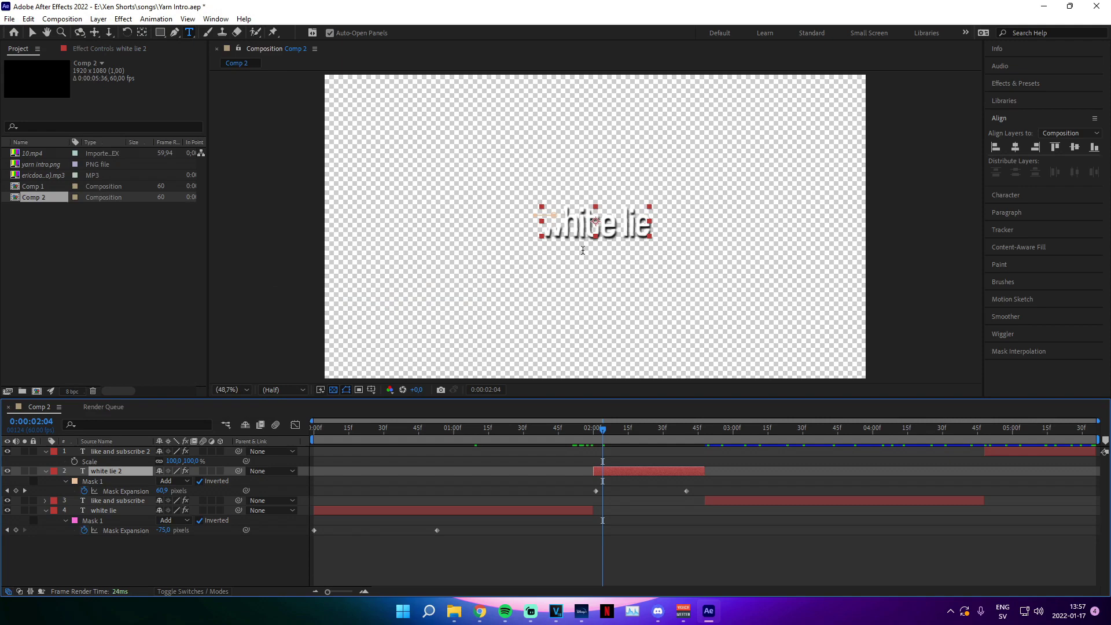
Centre the anchor point of the first "white lie" layer in its content and realign the title horizontally to the composition
drag(587, 444, 526, 488)
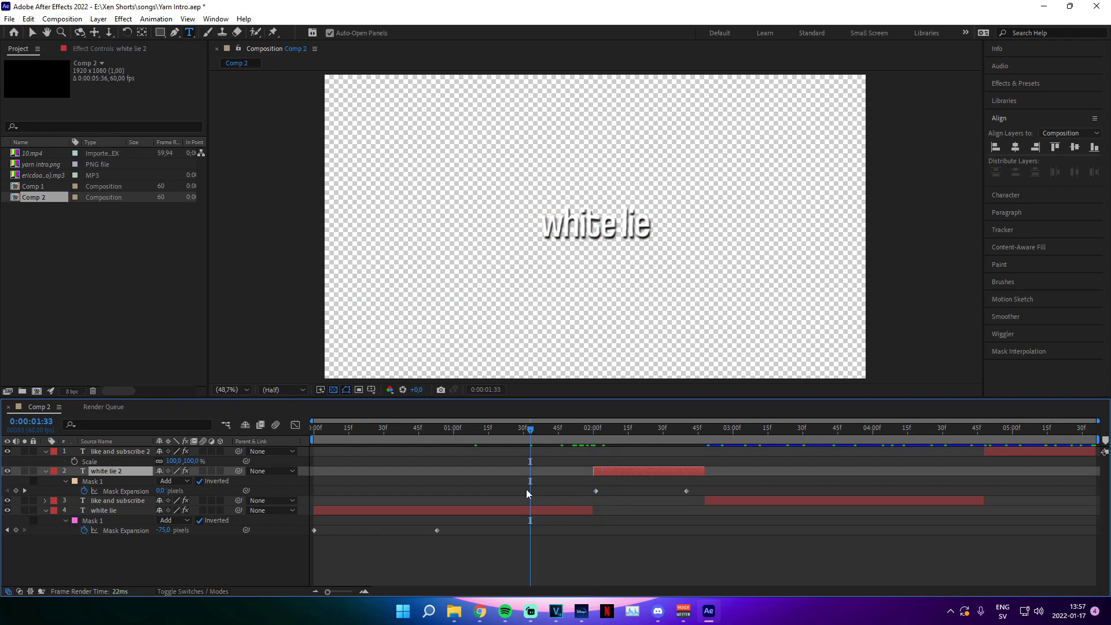
click(528, 511)
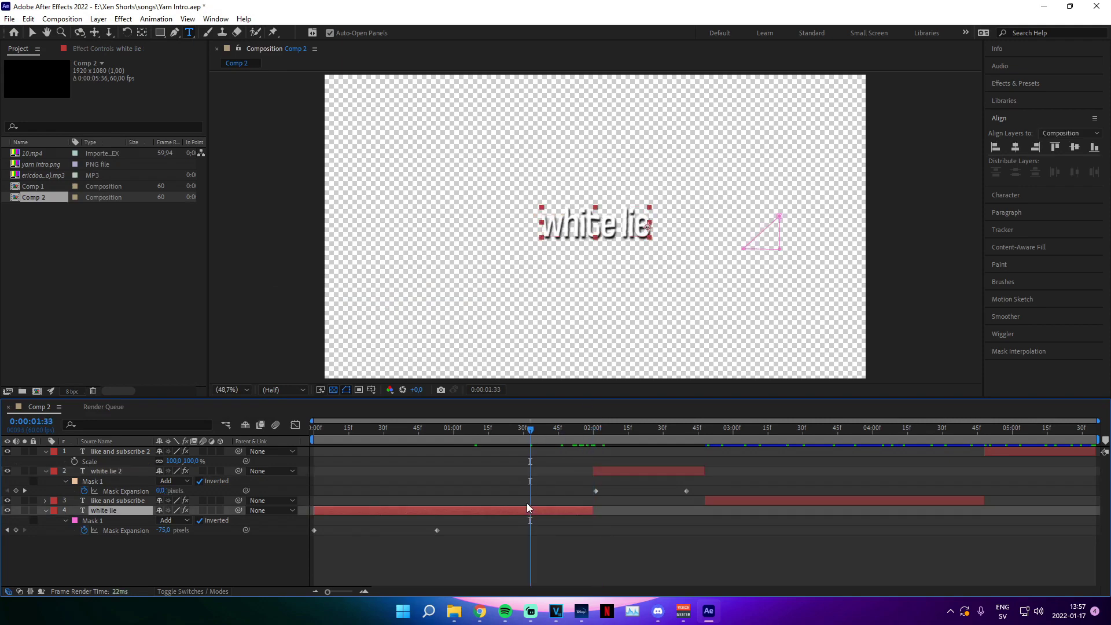
click(98, 19)
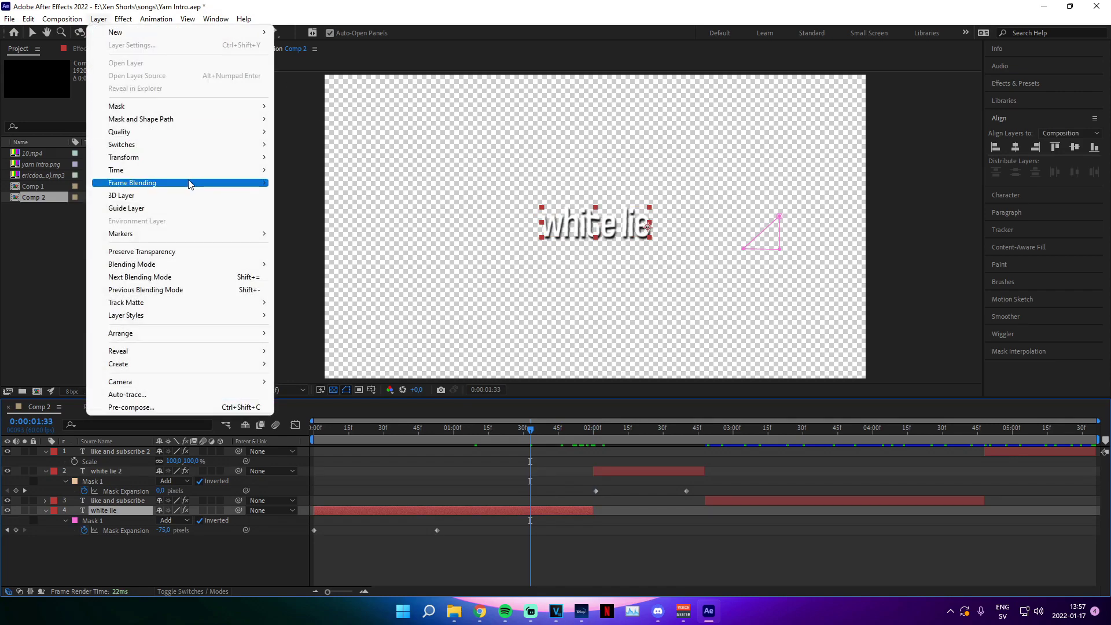
mouse_move(193, 165)
click(365, 296)
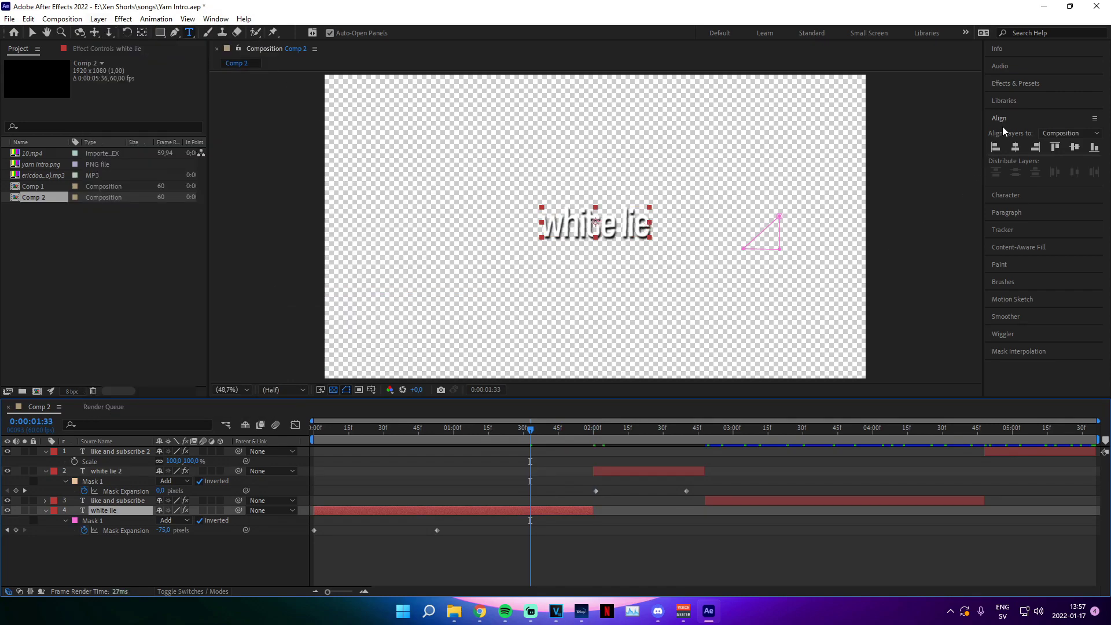
click(1014, 143)
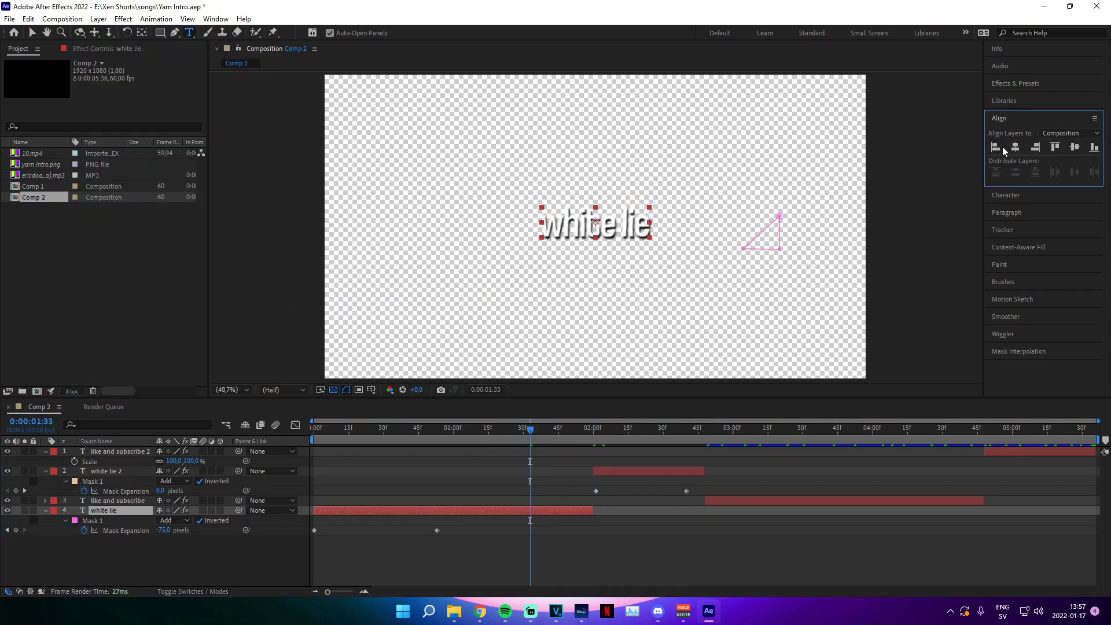
click(647, 581)
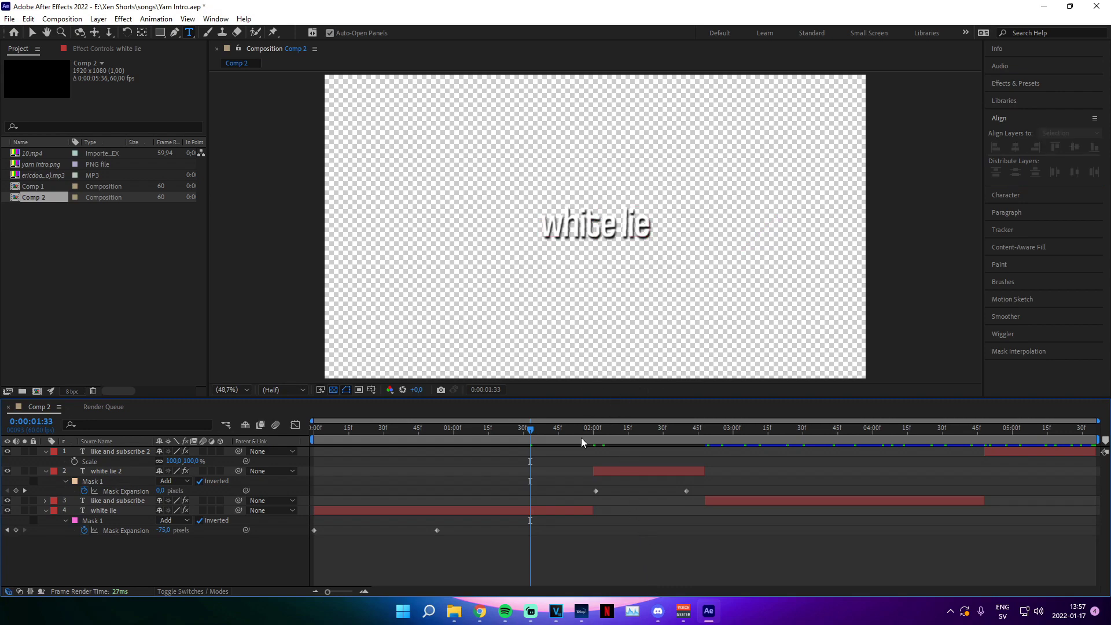
Add Comp 2 to the render queue
click(9, 18)
mouse_move(35, 208)
click(249, 221)
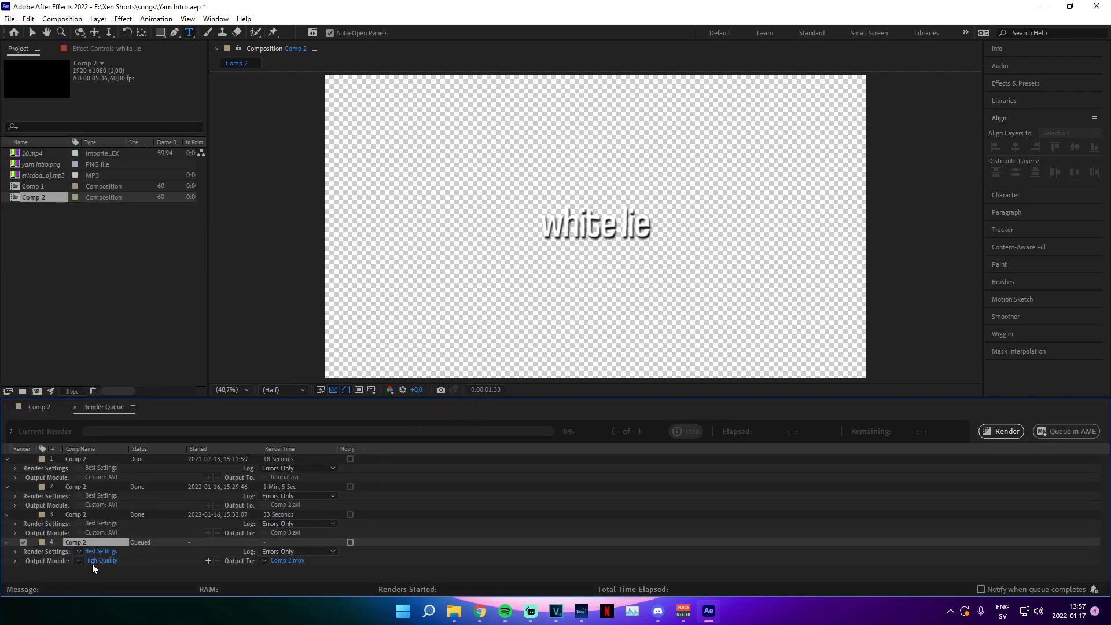
Configure the queued Comp 2 output module as AVI with RGB + Alpha channels and choose its audio output option
click(102, 563)
click(407, 171)
click(389, 114)
click(392, 224)
click(392, 260)
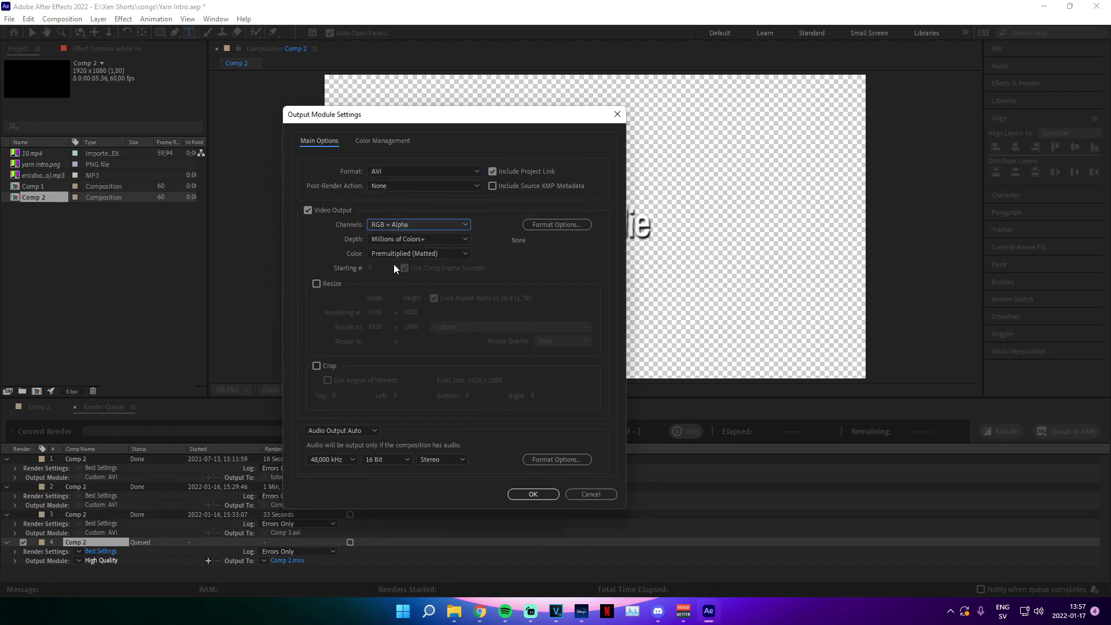
click(346, 429)
click(353, 466)
click(528, 495)
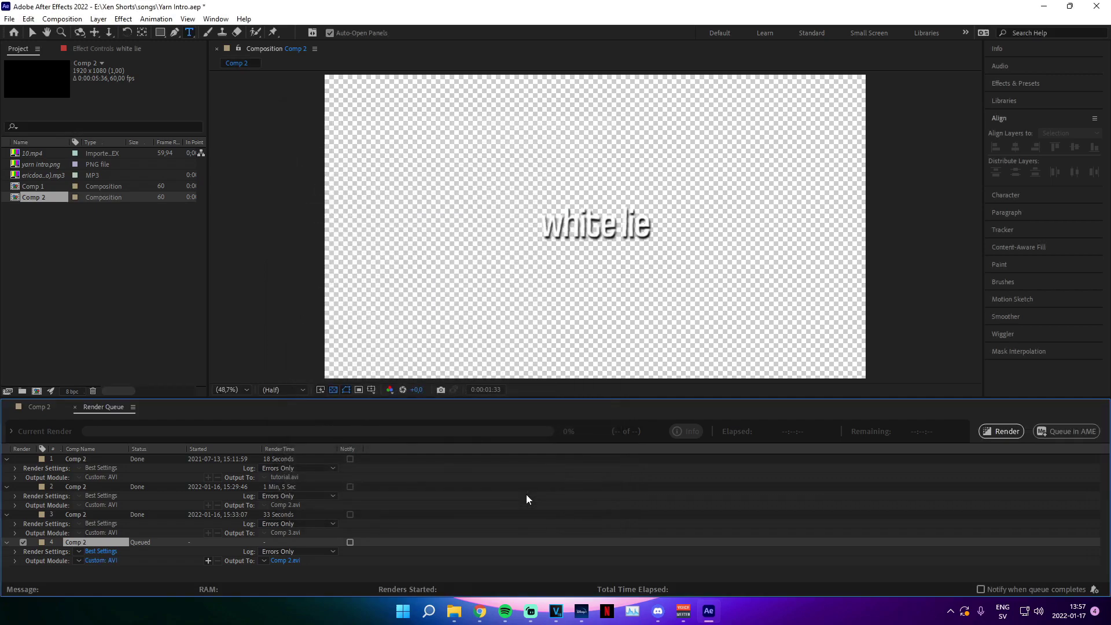
Set the output file name to "Comp 222222" instead of overwriting the existing file, and render the composition
click(1003, 434)
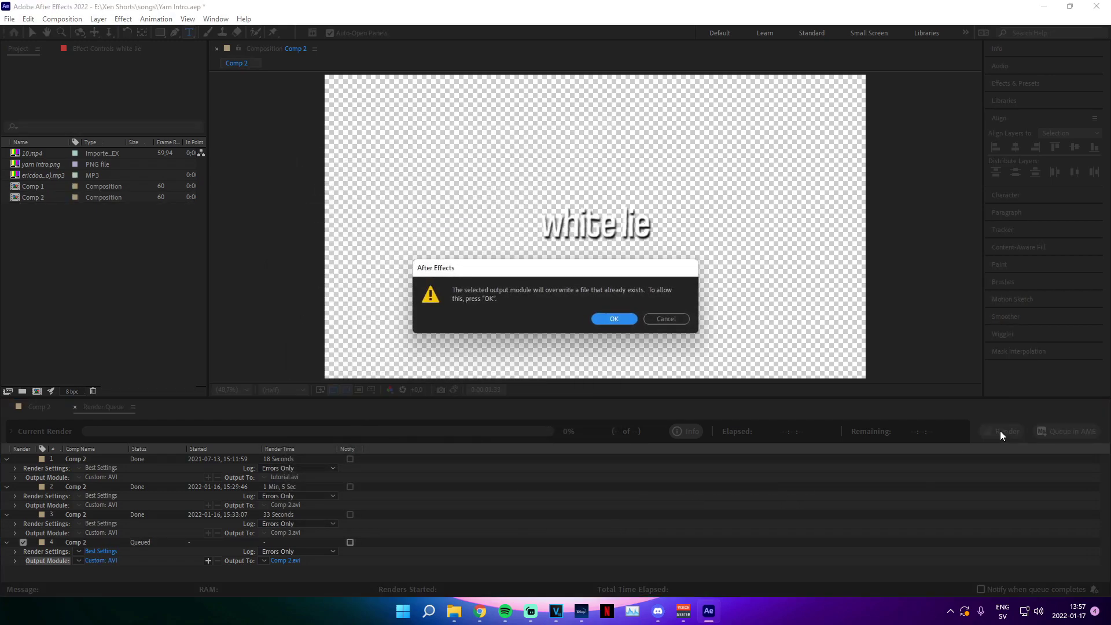
click(666, 318)
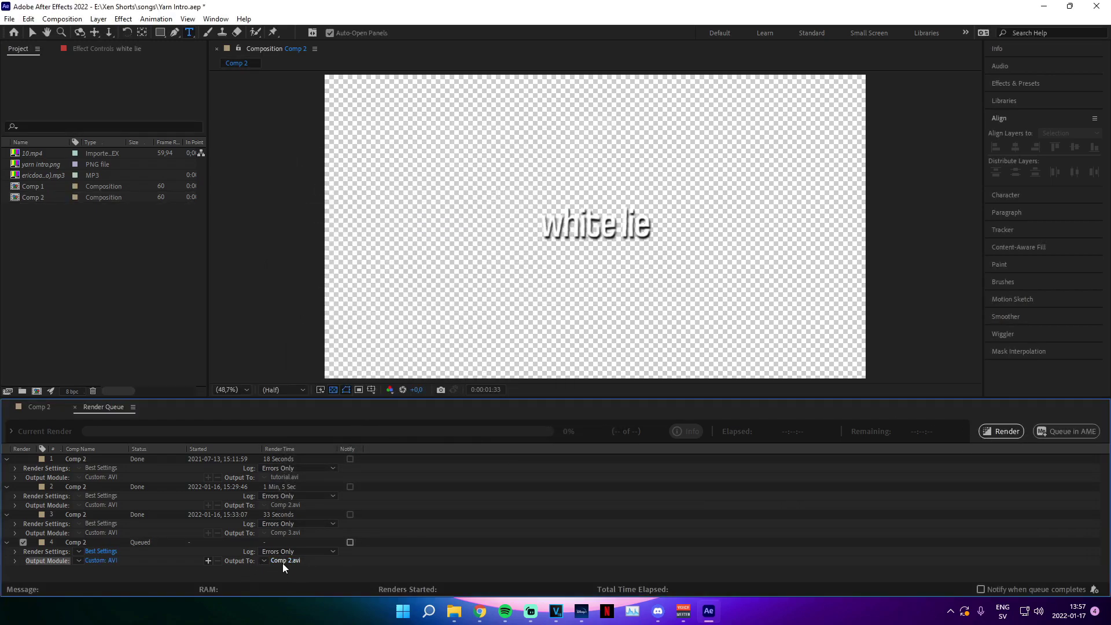
click(284, 560)
click(366, 510)
text(2222)
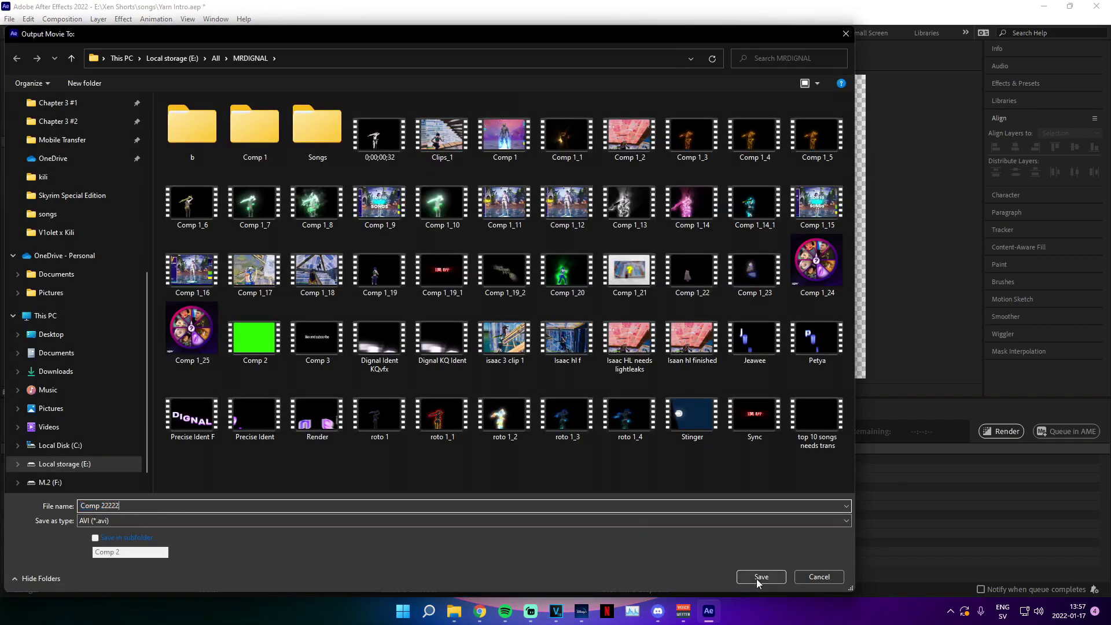
text(2)
click(757, 579)
click(991, 431)
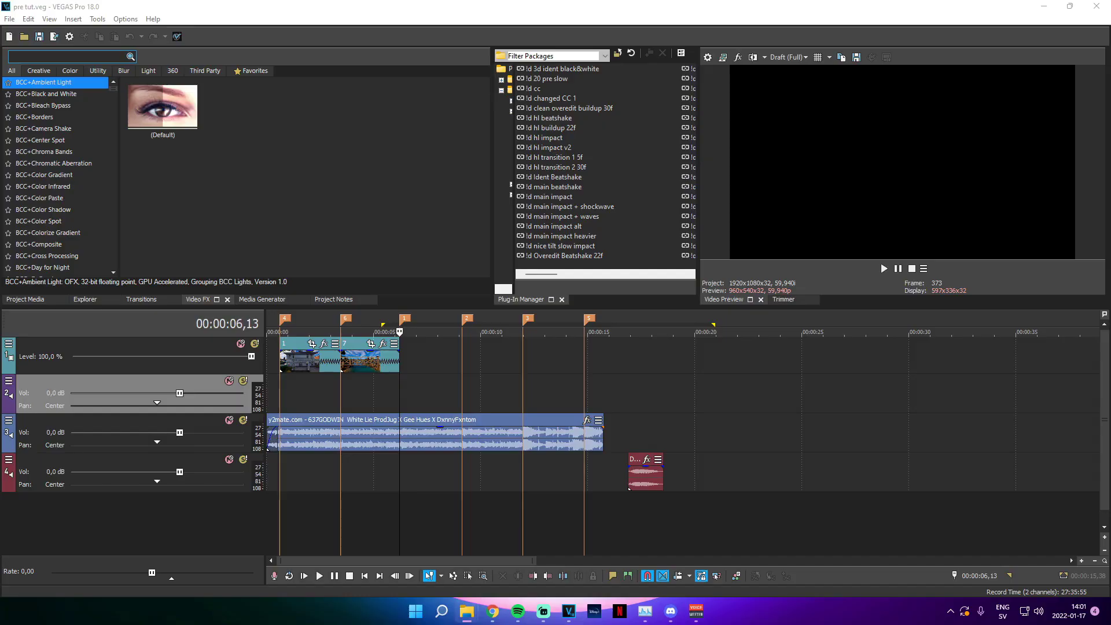
Switch to VEGAS Pro, place Comp 222222.avi on a track above the clips, and set its alpha channel to Straight (unmatted)
drag(321, 431, 323, 363)
right_click(322, 362)
click(377, 590)
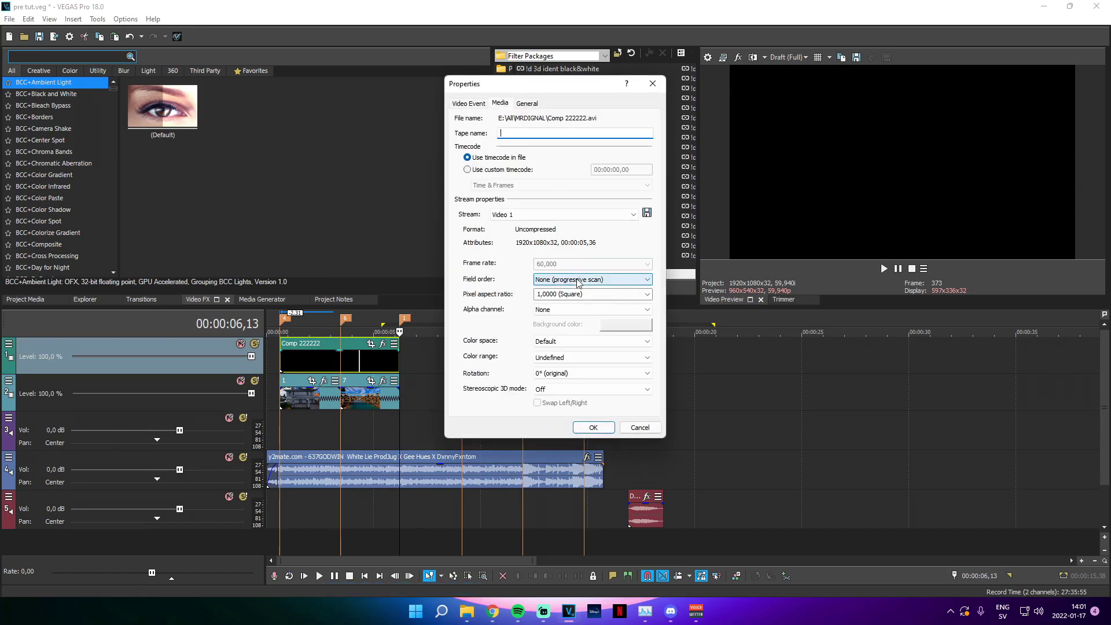
click(564, 309)
click(561, 336)
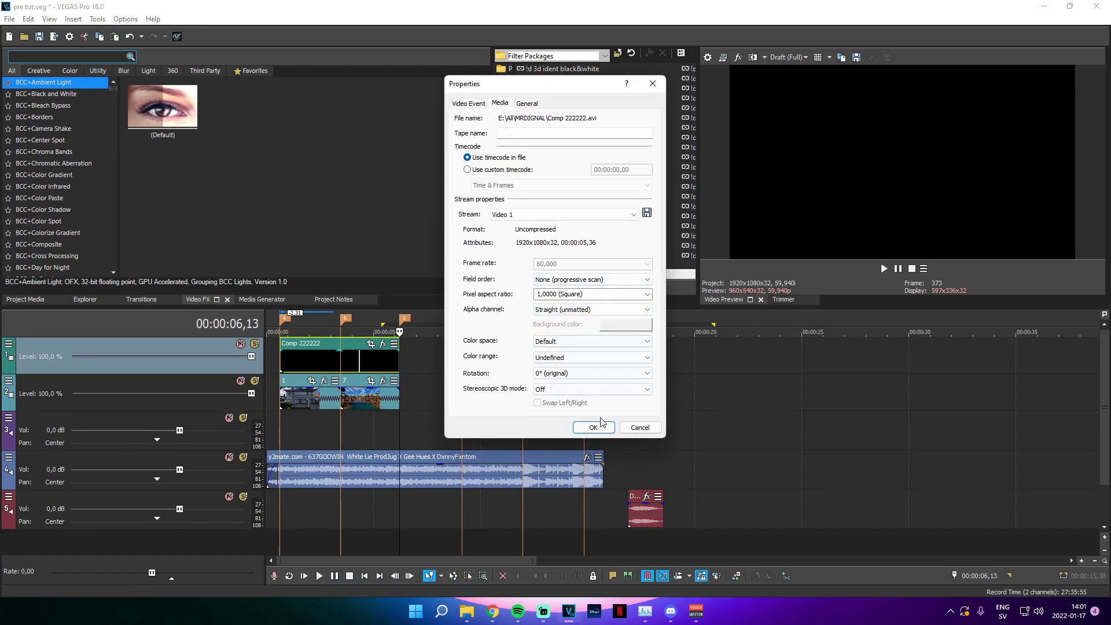
click(593, 427)
Split the Comp 222222 title event at the second marker, 00:00:03,28
click(322, 455)
click(341, 444)
scroll(422, 456, up, 4)
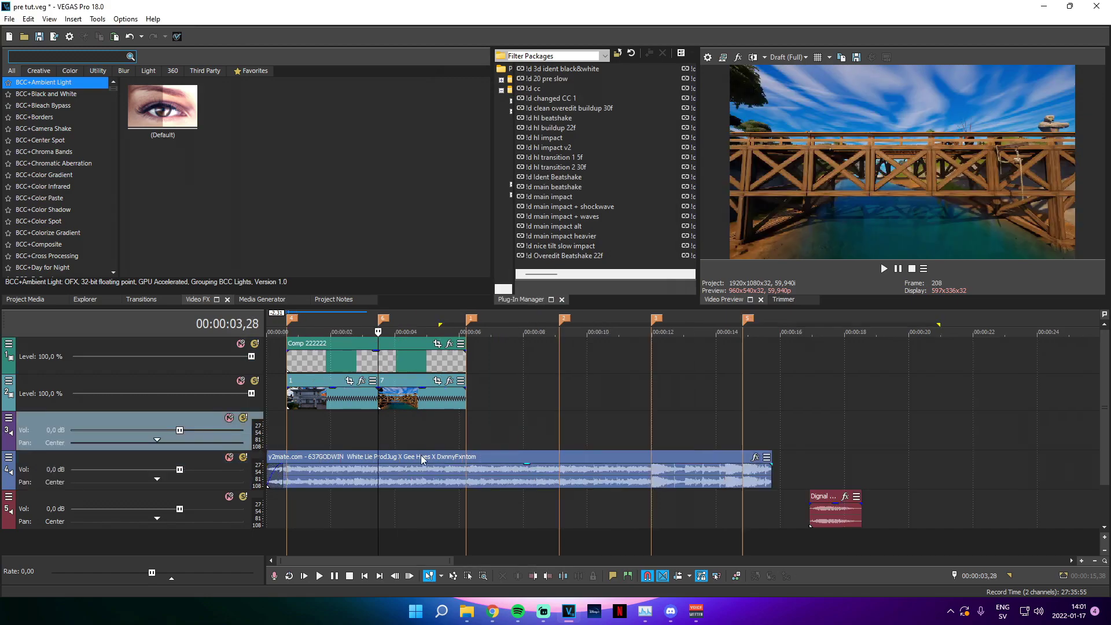
drag(439, 443, 565, 446)
scroll(565, 443, down, 3)
click(414, 363)
key(s)
Try to shift the two title parts along their track, and undo both moves
drag(426, 364, 533, 369)
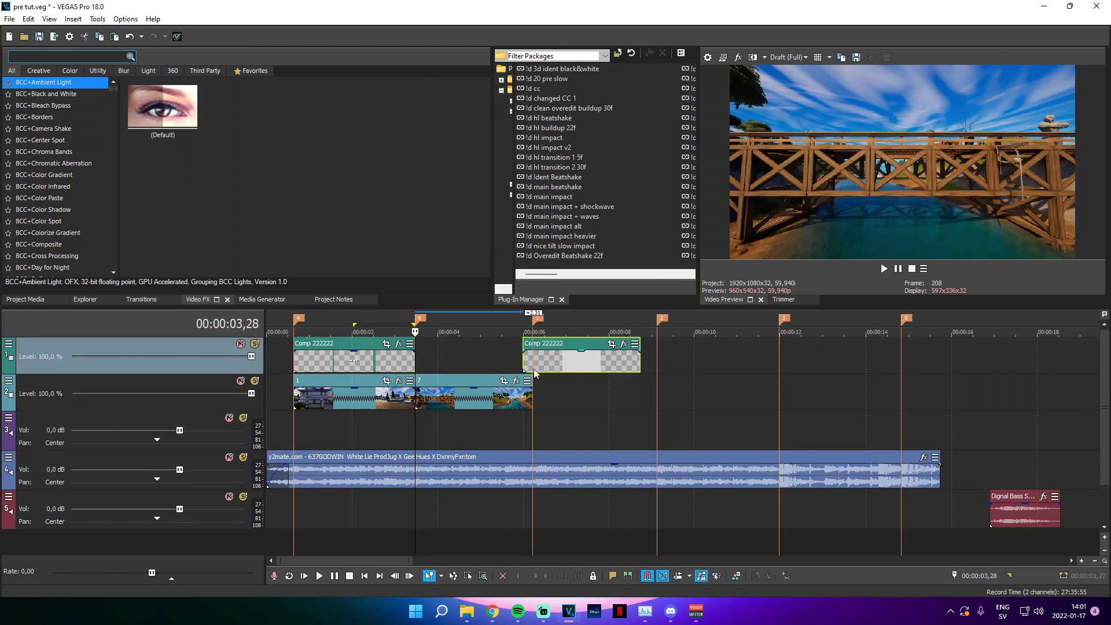
drag(412, 361, 460, 361)
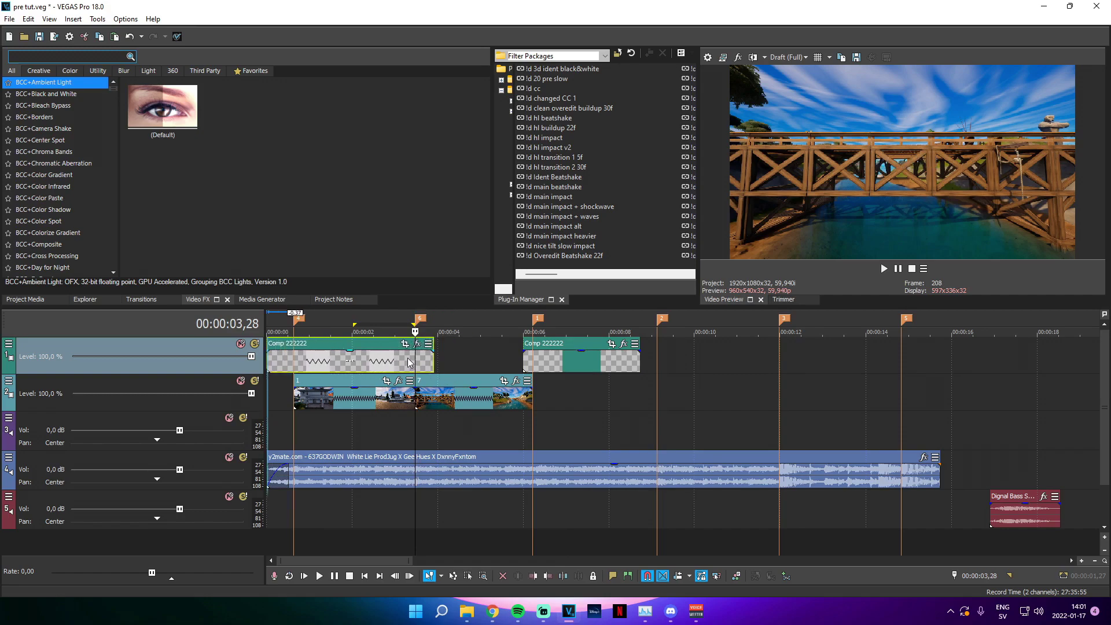
key(ctrl+z)
key(ctrl+z)
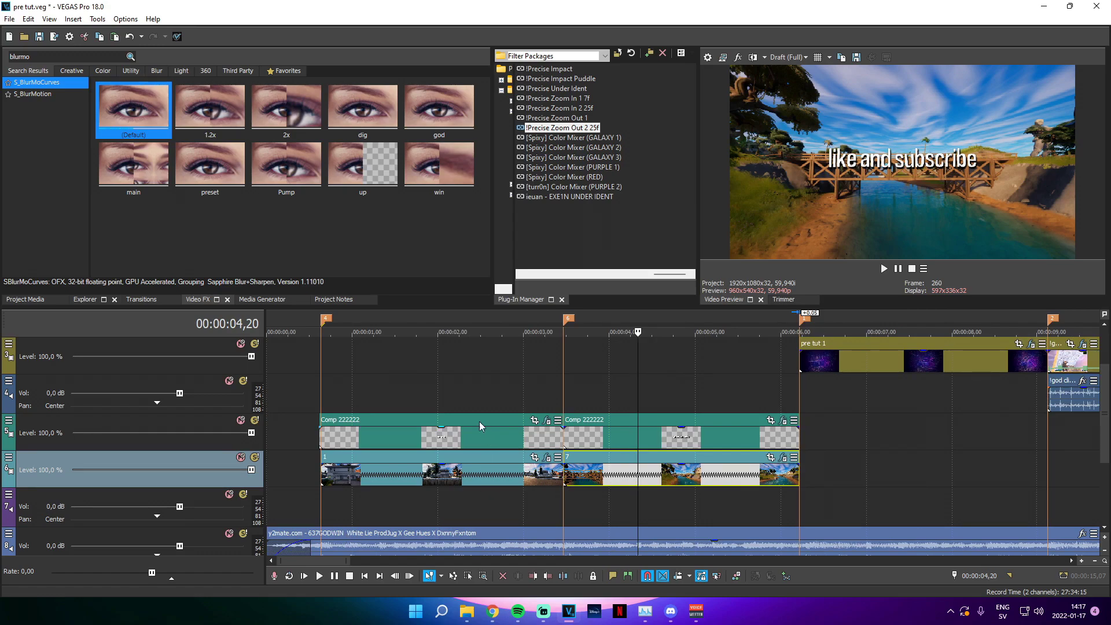
Insert a velocity envelope on clip 1 and add points at 00:00:01,24 and 00:00:02,42
right_click(438, 485)
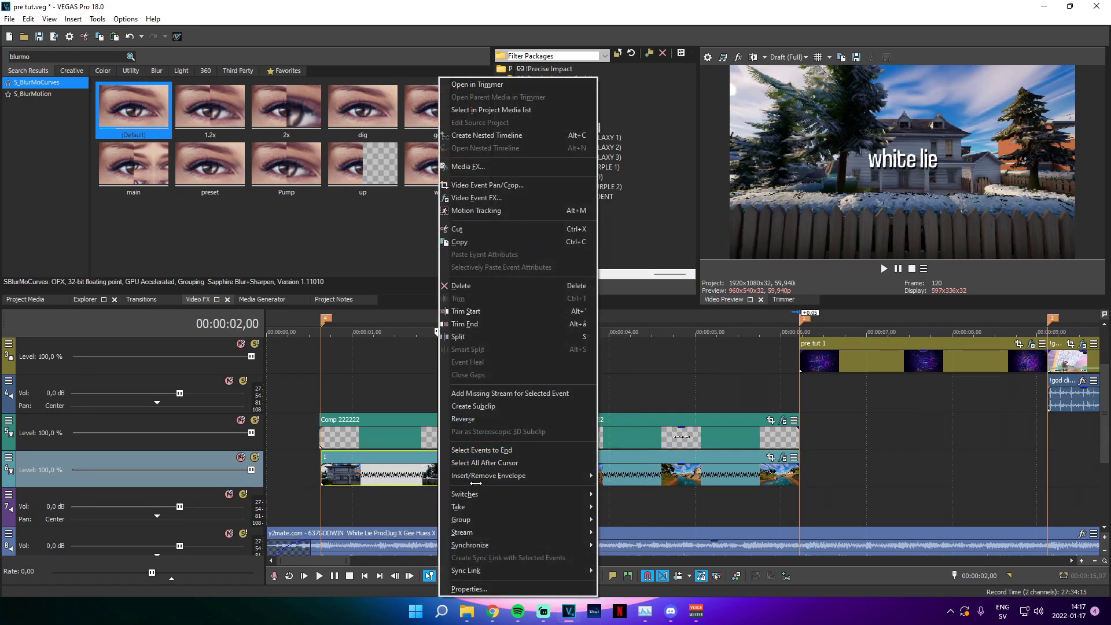
mouse_move(478, 479)
click(633, 476)
scroll(449, 472, up, 1)
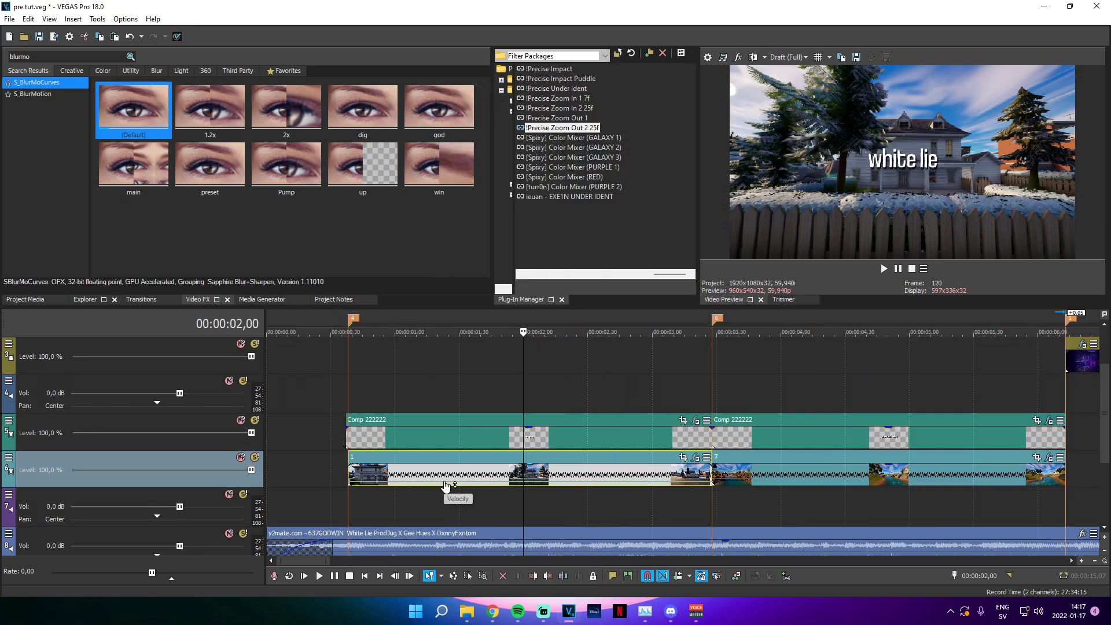
click(447, 484)
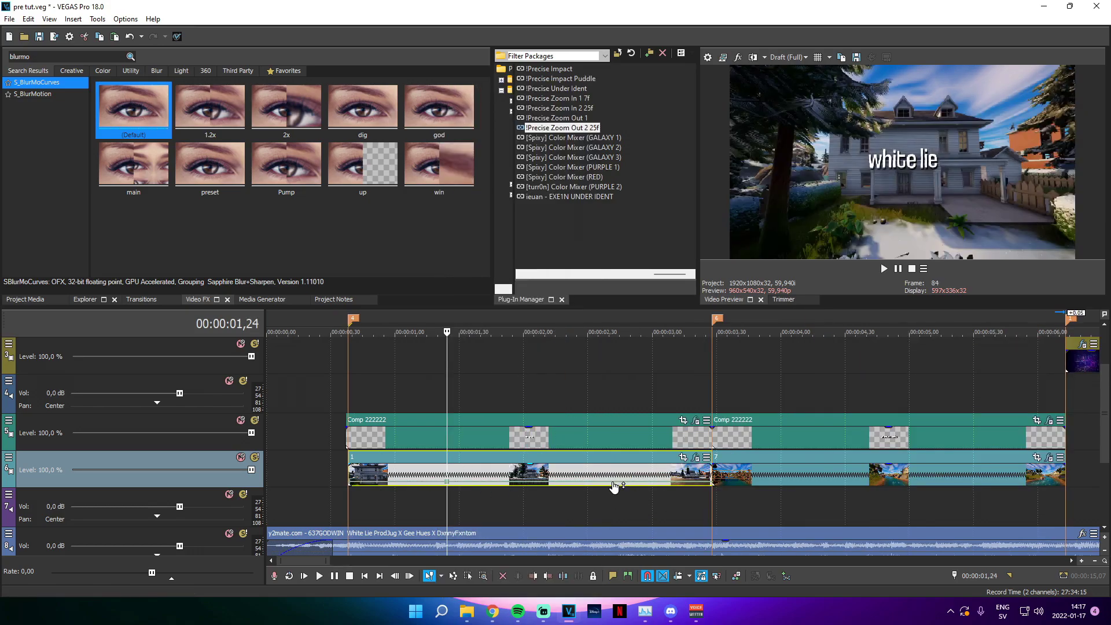
click(613, 485)
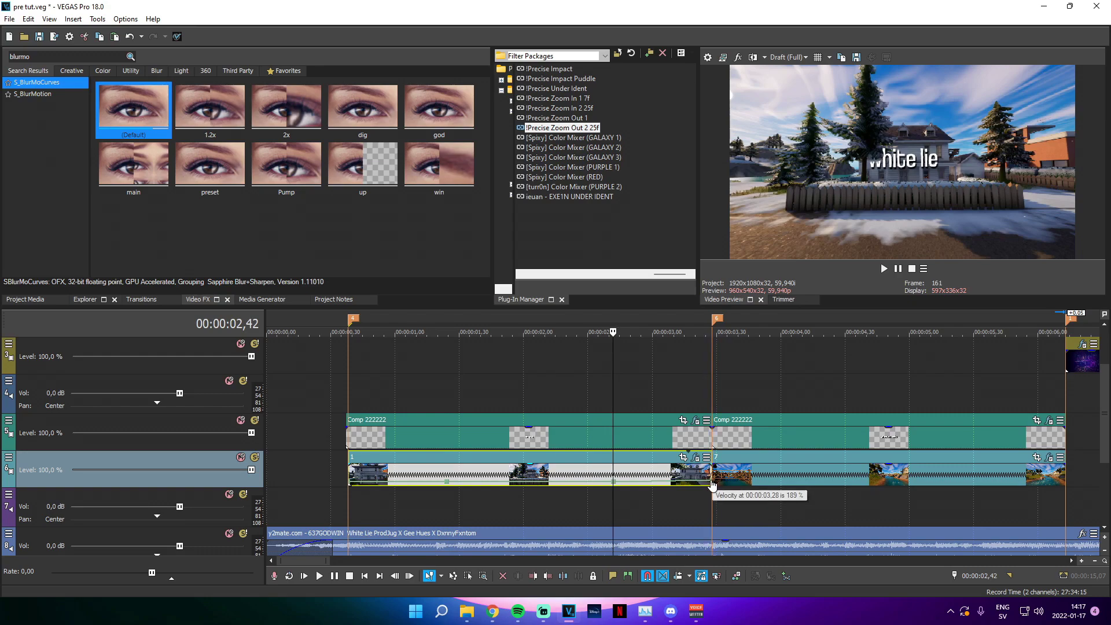
Set clip 1's velocity to 200% forward at its end and to normal at its start
right_click(711, 489)
click(752, 232)
right_click(350, 482)
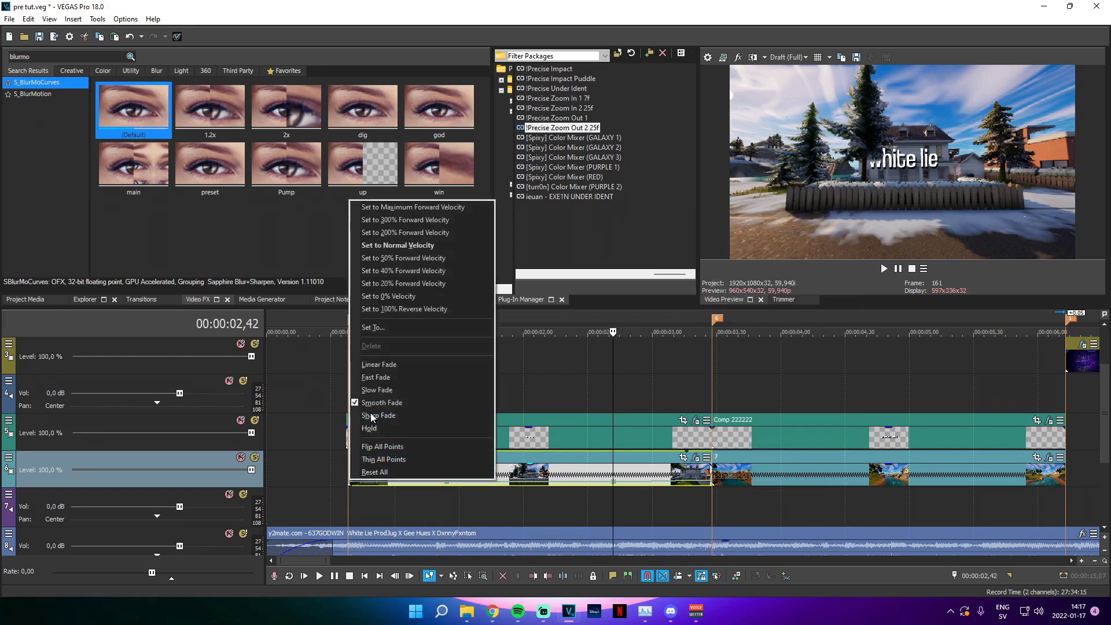
click(399, 245)
Set clip 1's velocity to 80% at the first added point and 65% at the second
right_click(446, 482)
click(485, 331)
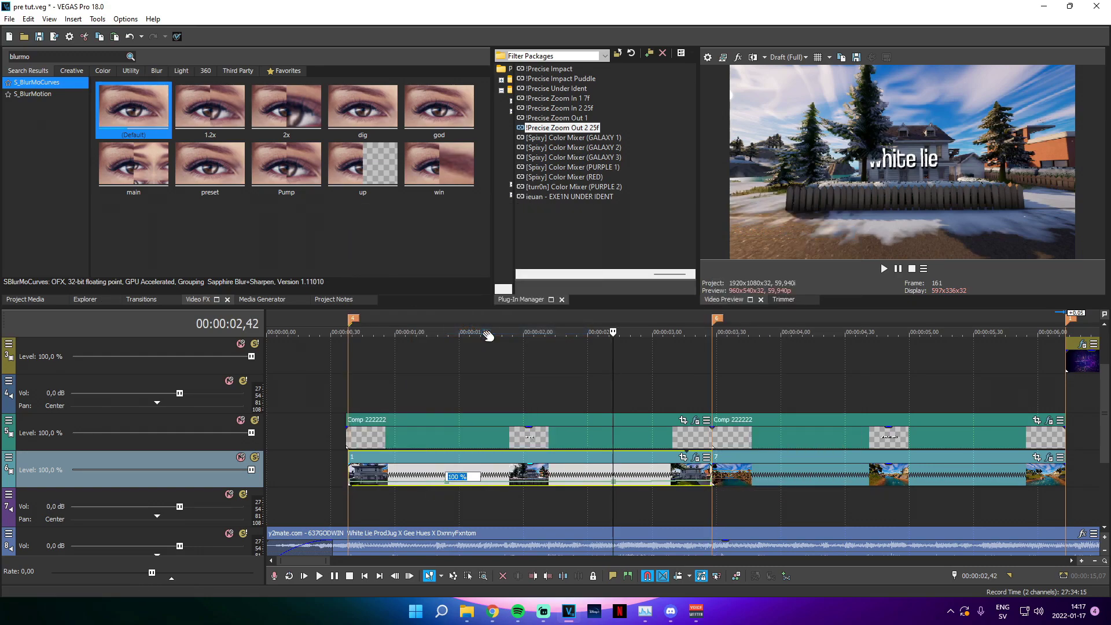
text(80)
key(Return)
right_click(614, 480)
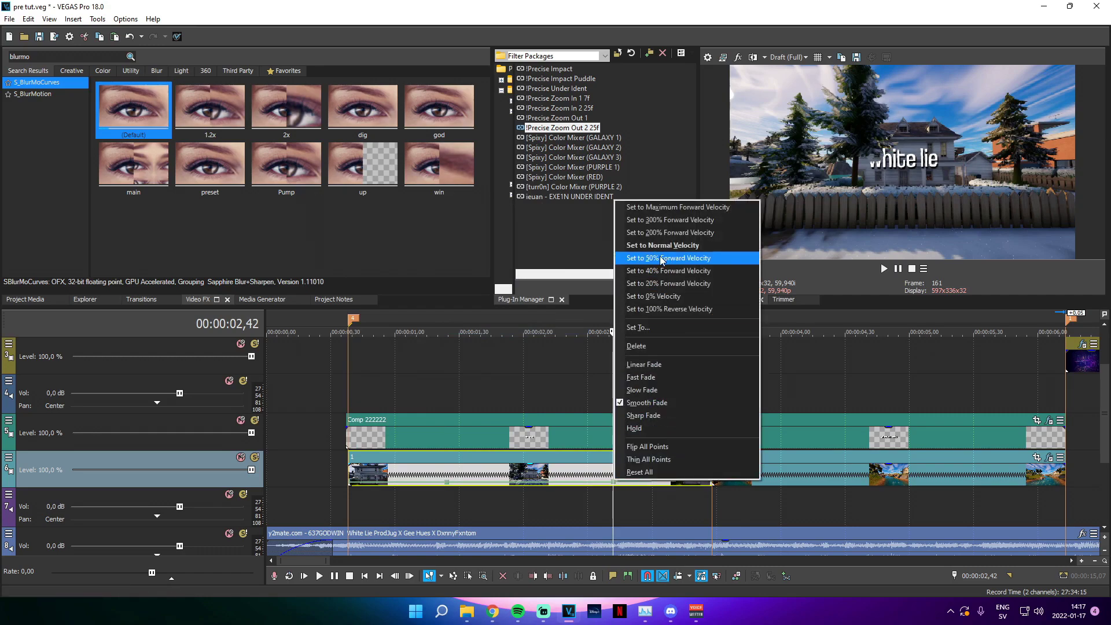
click(666, 327)
text(65)
key(Return)
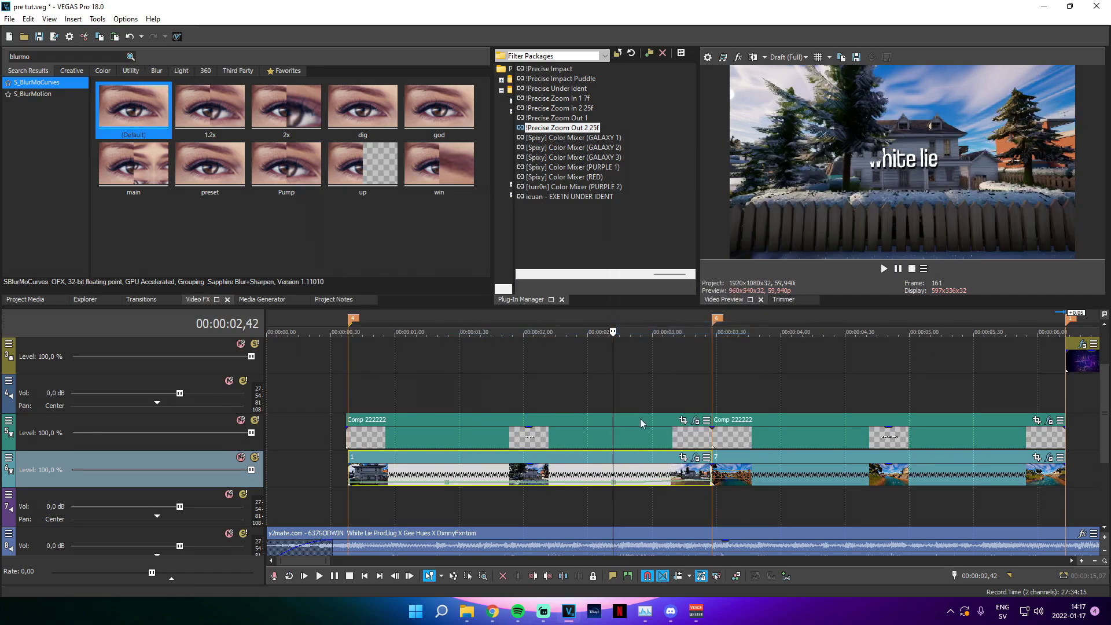
Set clip 1's velocity curve to Smooth Fade from the start point and Slow Fade from the 00:00:02,42 point
right_click(350, 479)
right_click(349, 482)
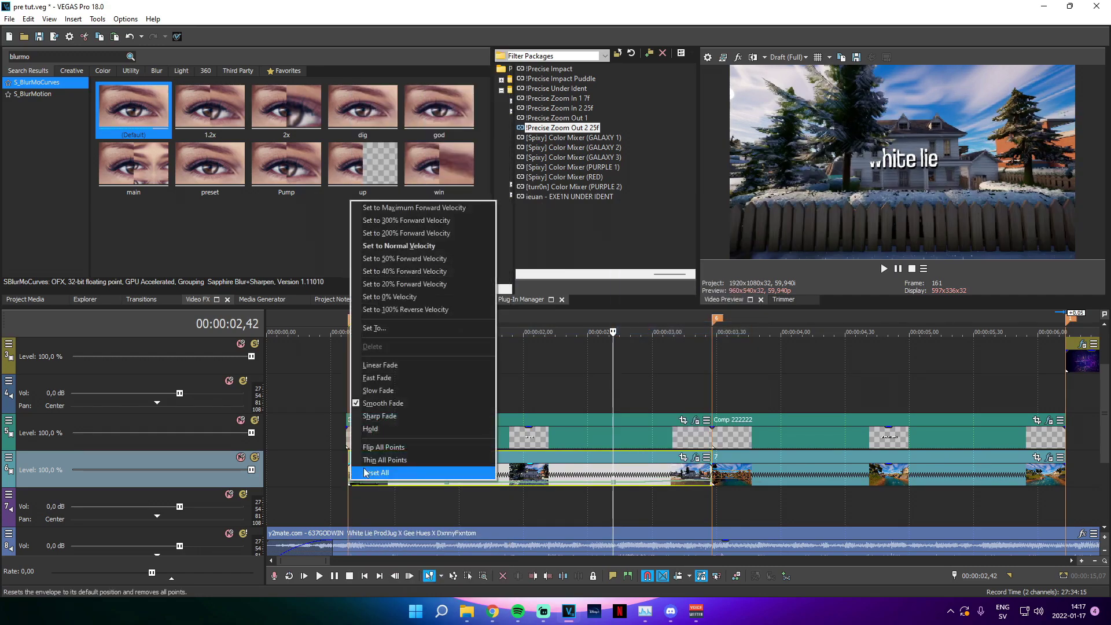
click(376, 403)
right_click(613, 484)
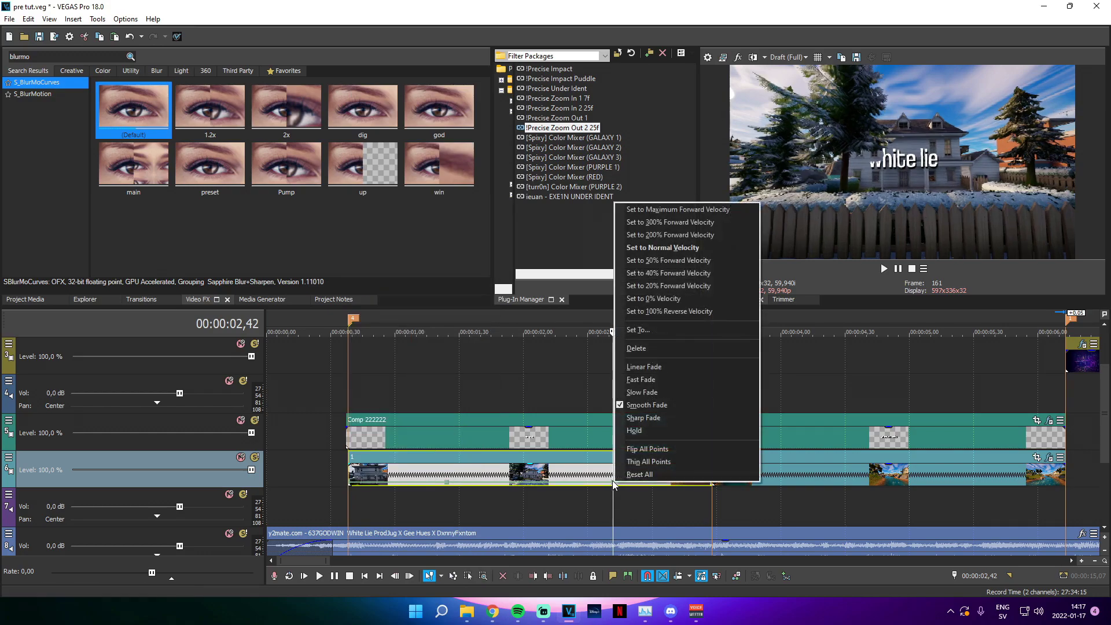
click(637, 393)
Insert a velocity envelope on clip 7 and add two inner points, the second at 00:00:05,32
right_click(769, 474)
mouse_move(848, 479)
click(955, 501)
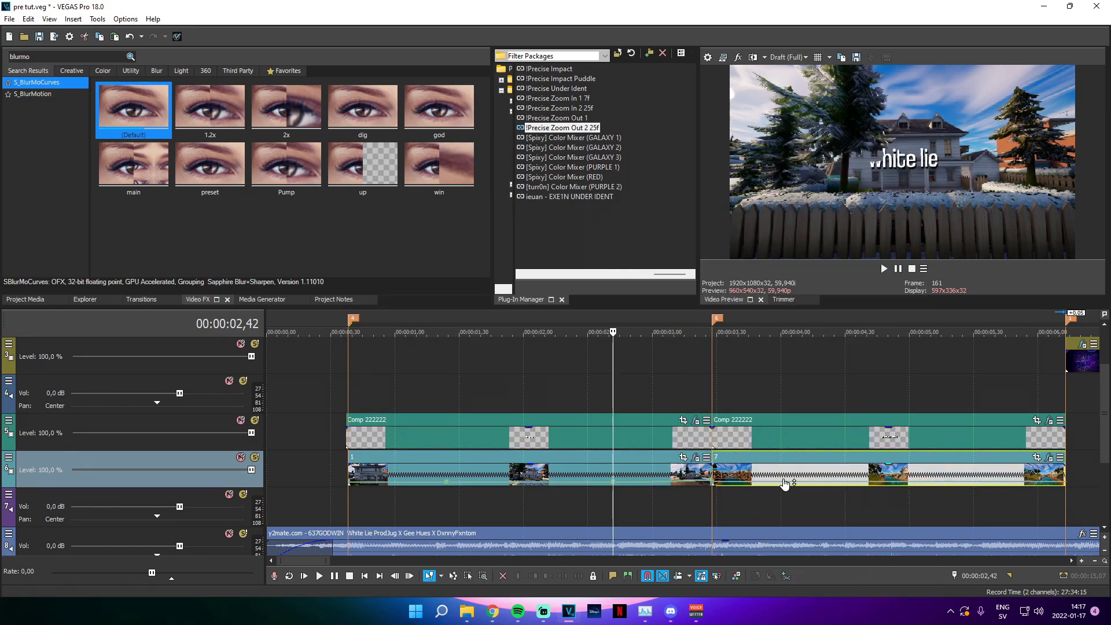
Set clip 7's velocity to 200% forward at both its end and its start
right_click(1066, 488)
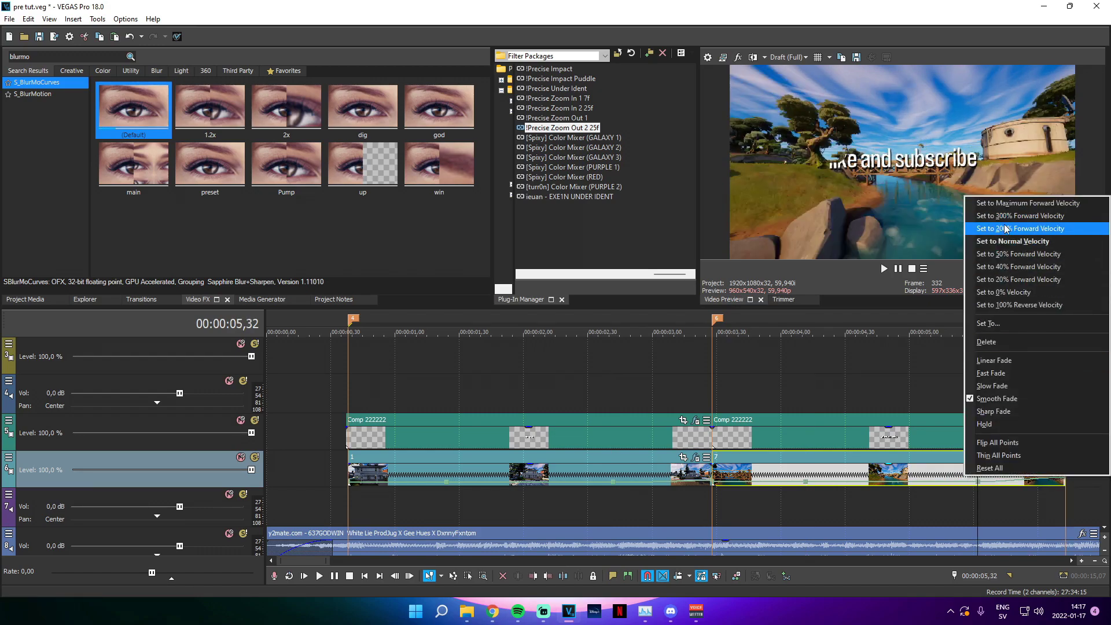
click(987, 215)
right_click(714, 488)
click(787, 234)
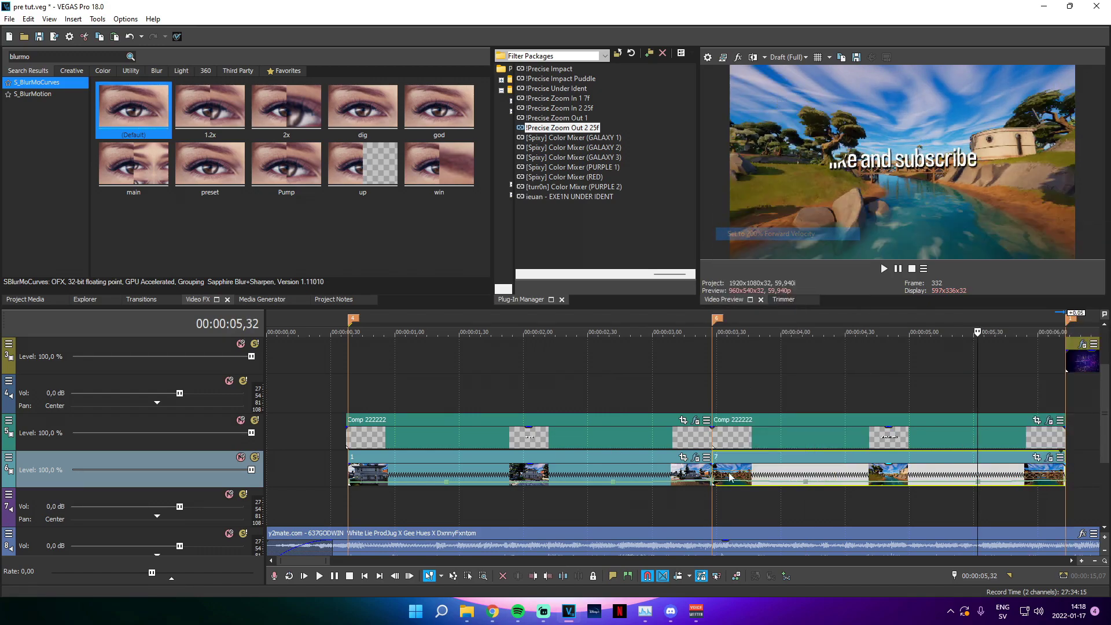
Set clip 7's velocity curve to Fast Fade from the start point and Slow Fade from the 00:00:05,32 point
right_click(716, 488)
click(747, 377)
right_click(979, 485)
click(992, 390)
scroll(793, 506, down, 2)
scroll(484, 501, down, 1)
scroll(481, 501, up, 3)
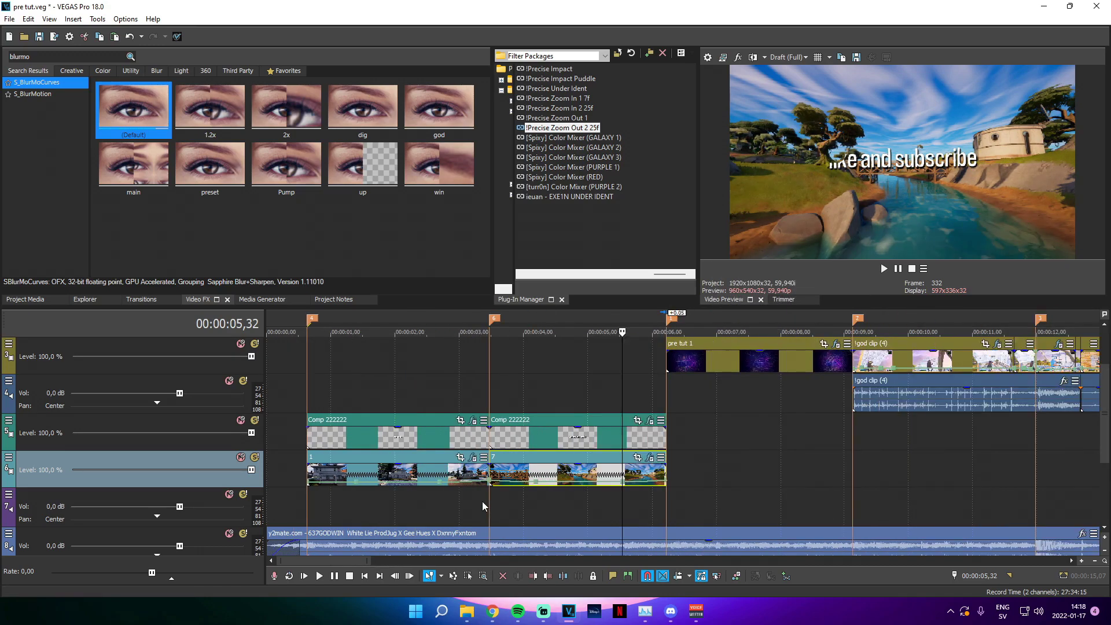
scroll(556, 505, down, 3)
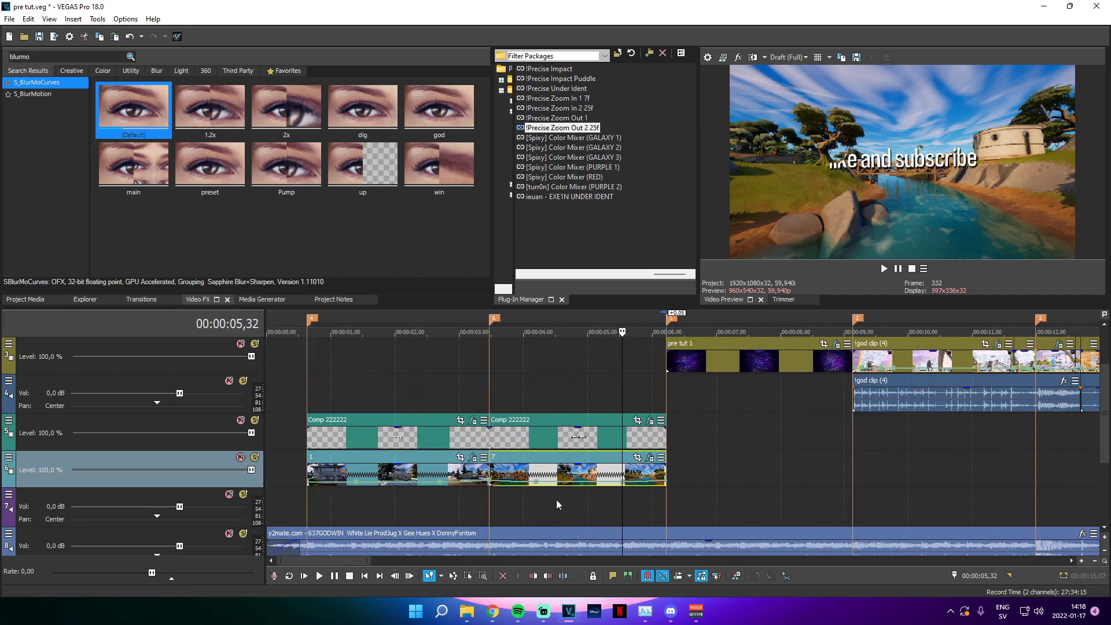
click(310, 390)
scroll(291, 397, down, 3)
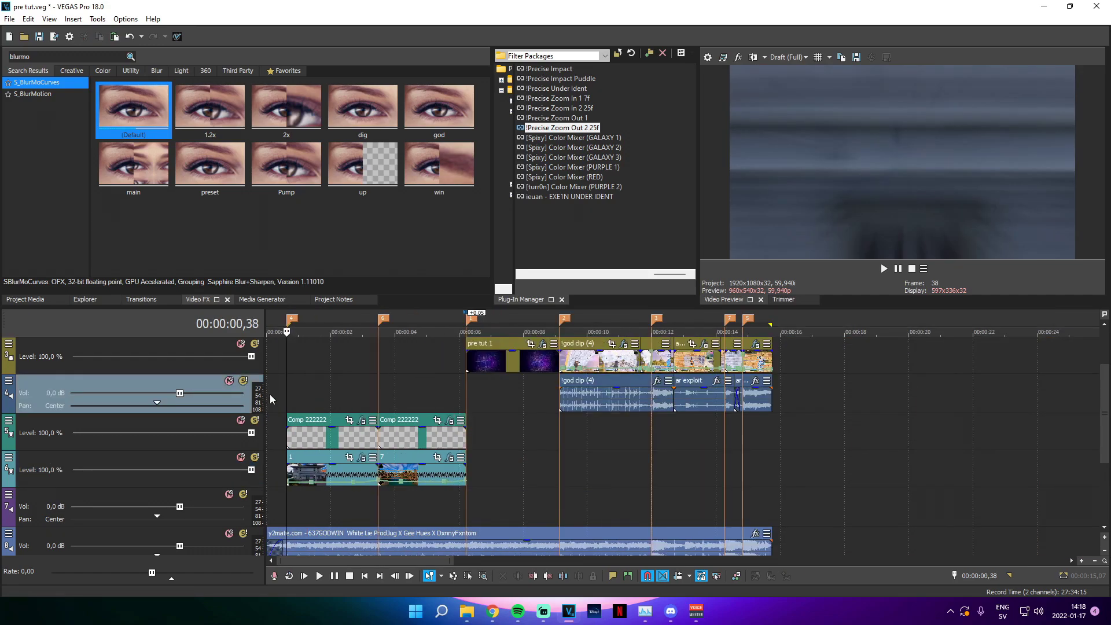
scroll(293, 407, up, 3)
double_click(207, 393)
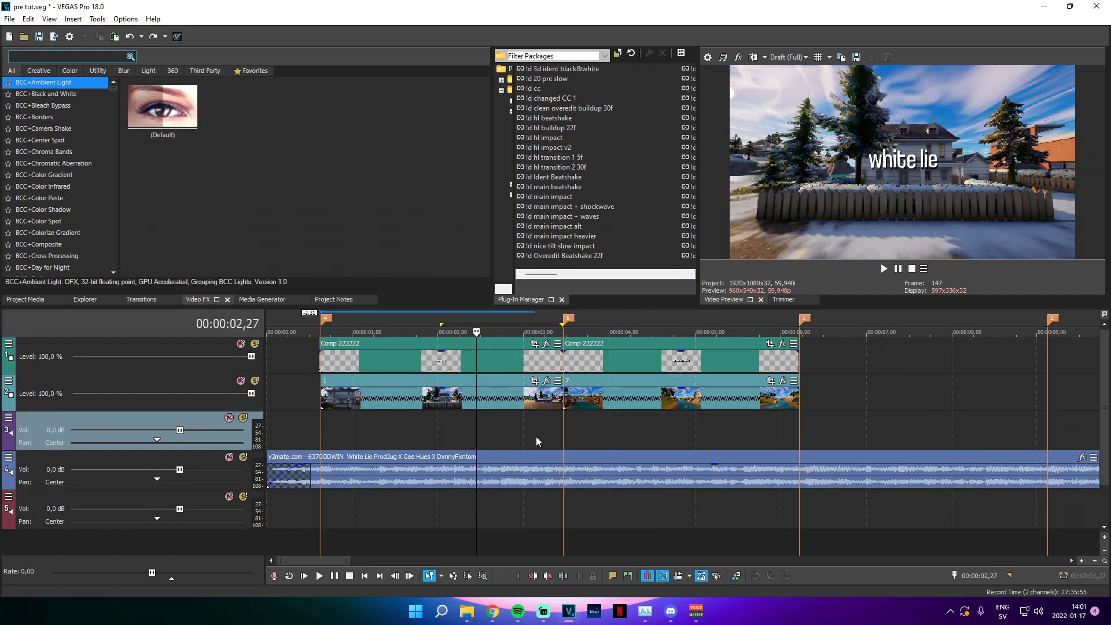
scroll(537, 437, down, 1)
drag(274, 438, 453, 436)
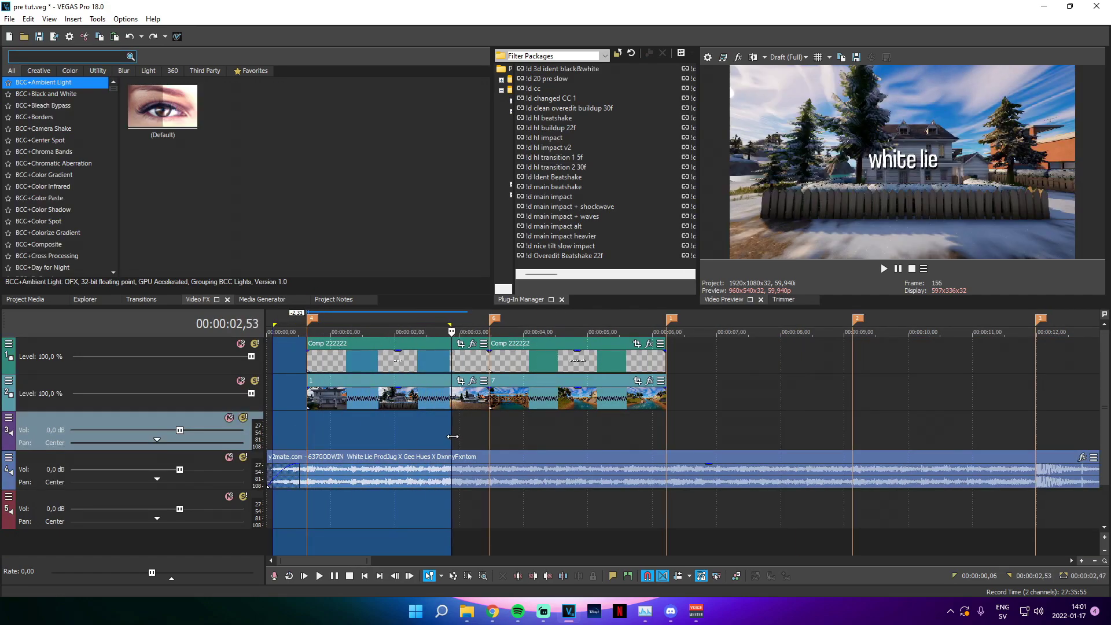
click(452, 436)
Apply the !Precise Cinematic Zoom effect package to clip 7 and close its effect settings
scroll(616, 235, down, 1)
scroll(617, 237, down, 5)
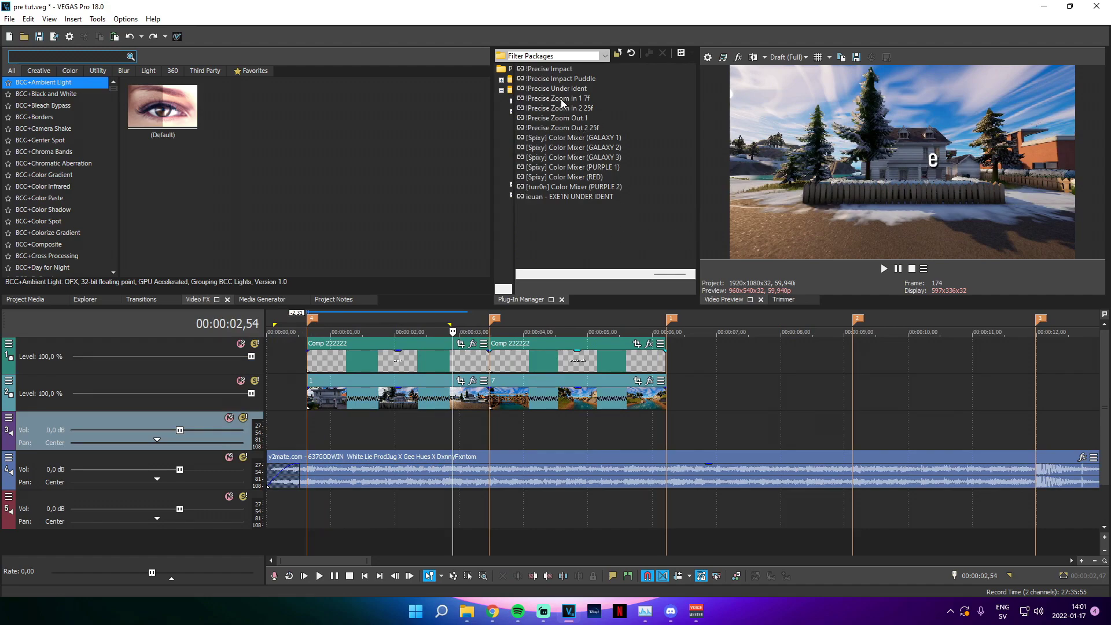
scroll(596, 189, up, 2)
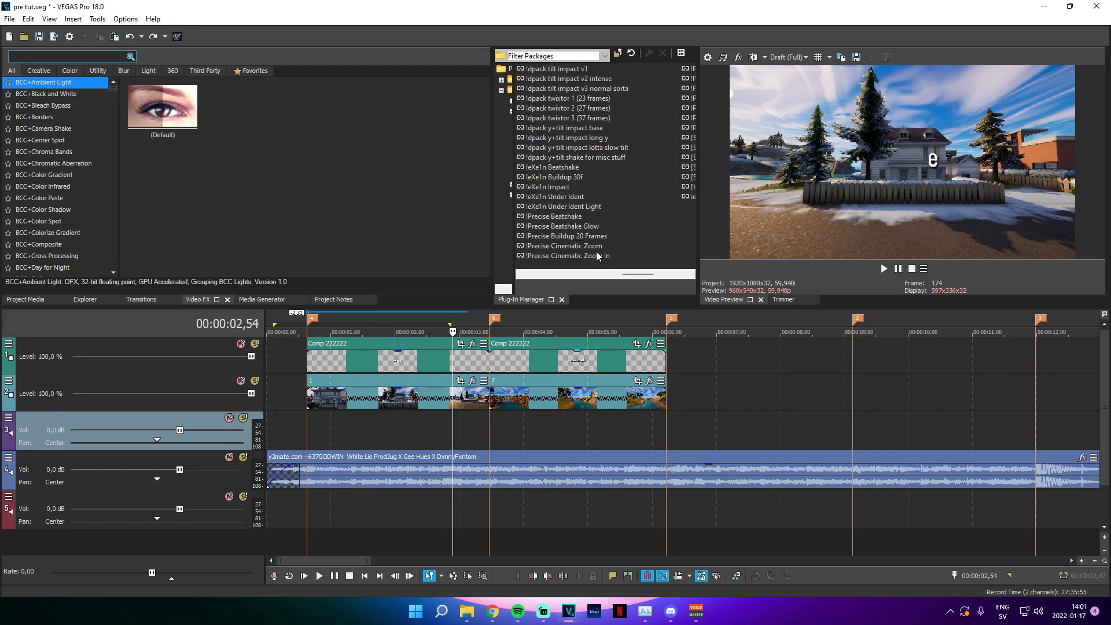
click(597, 247)
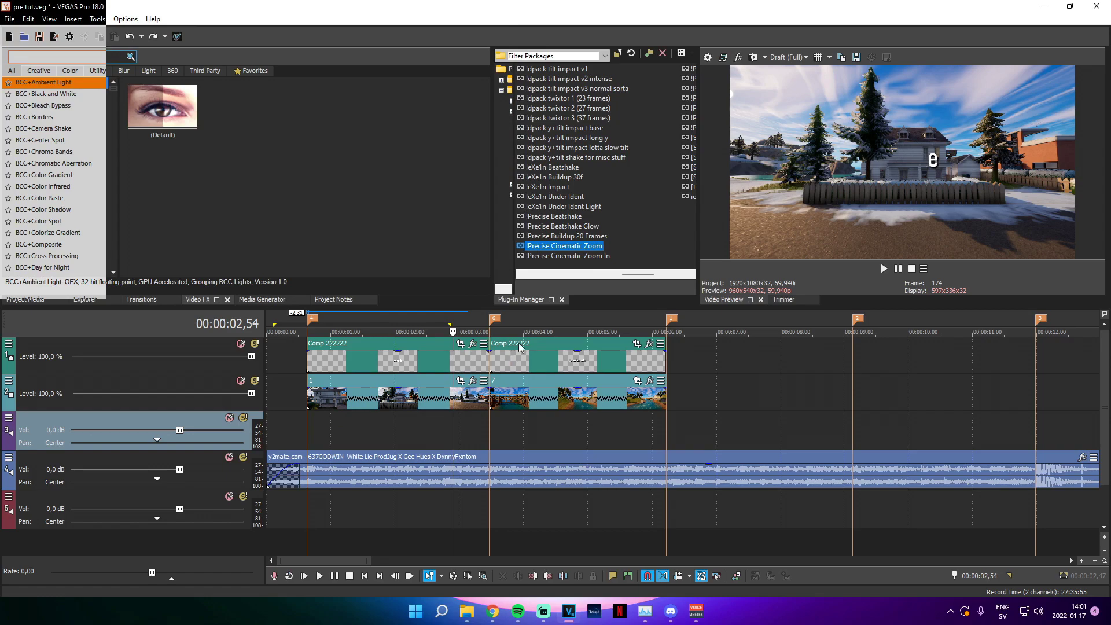
drag(518, 351, 532, 350)
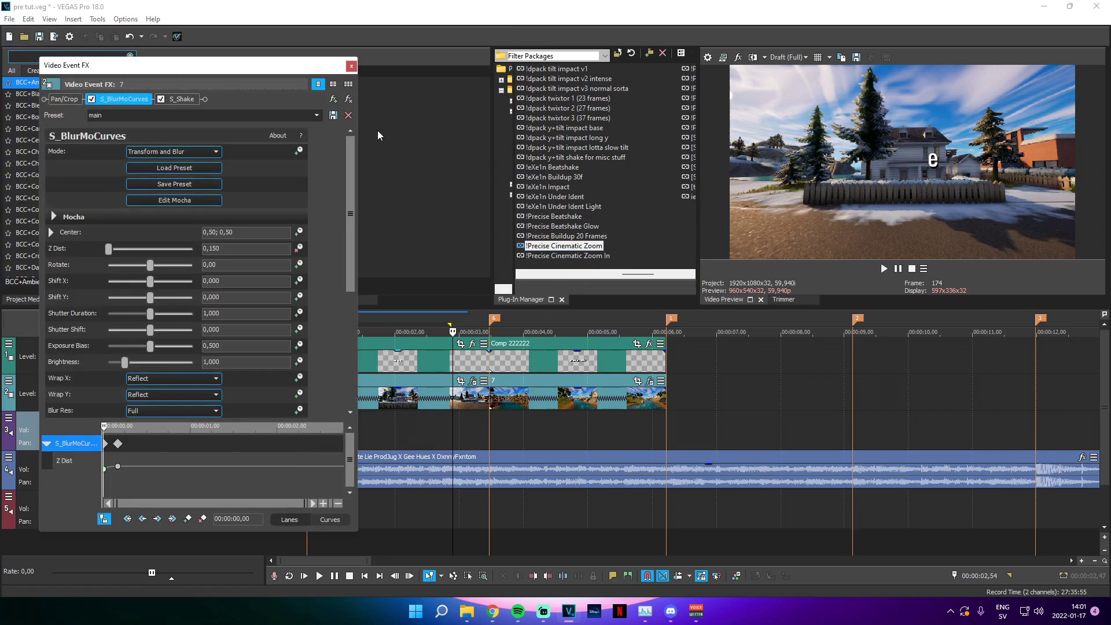
click(351, 66)
Split clip 1 at 00:00:03,23, a few frames before its end
click(486, 389)
scroll(498, 382, up, 3)
key(Left)
key(Left)
key(Left)
key(Left)
key(Left)
key(s)
scroll(500, 380, down, 3)
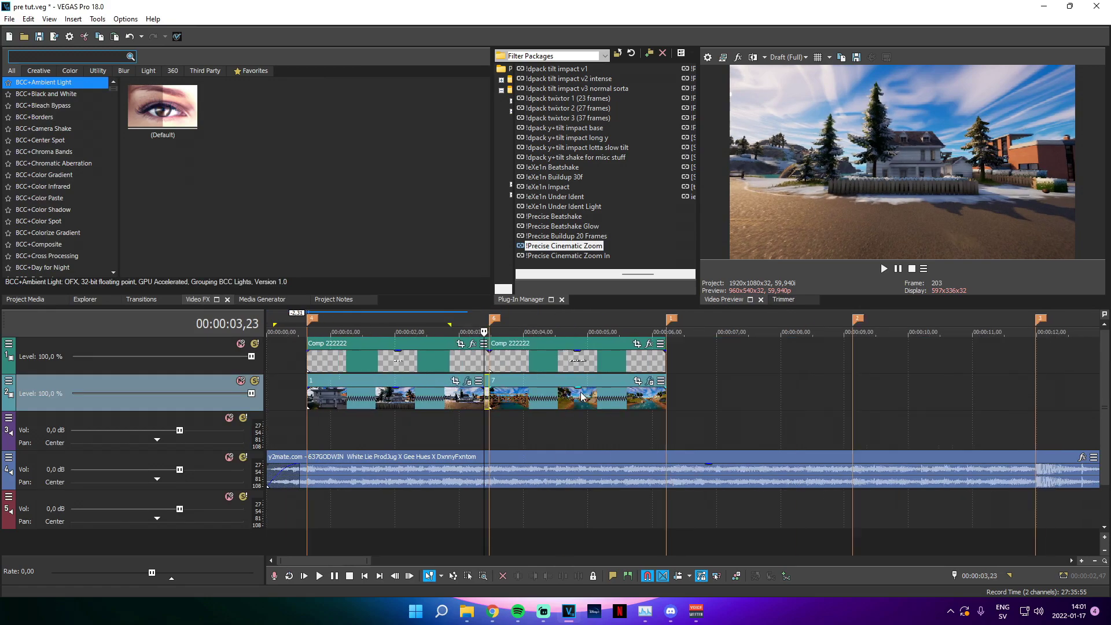
Split clip 7 and the title above it at 00:00:06,08, a few frames before their end
click(670, 403)
scroll(688, 406, up, 3)
key(Left)
key(Left)
key(Left)
key(Left)
key(Left)
key(s)
scroll(686, 406, down, 2)
click(678, 366)
key(s)
scroll(678, 364, down, 2)
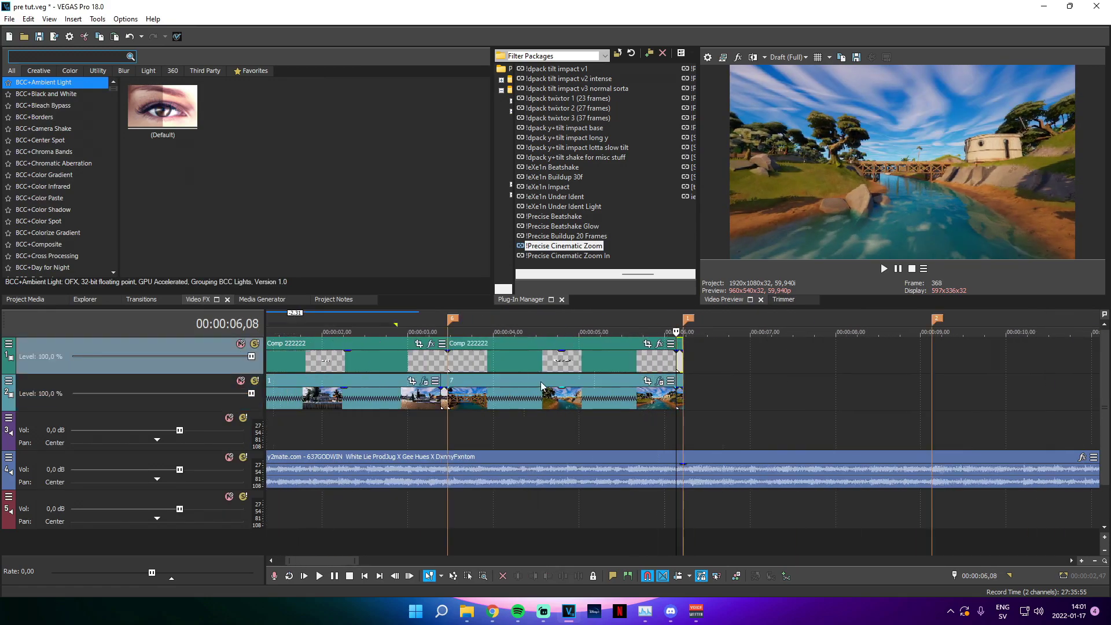
Split the first title at 00:00:03,23, in line with the cut in clip 1
click(484, 359)
scroll(484, 359, up, 3)
scroll(607, 357, down, 3)
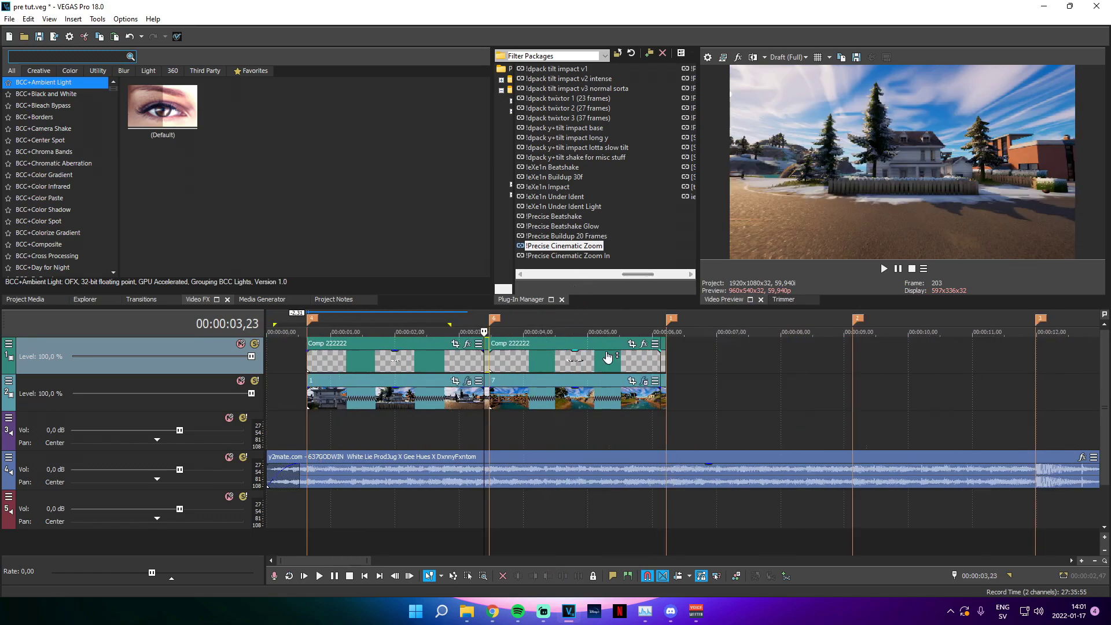
Apply the !Precise Cinematic Zoom In package to the short end pieces of both clips and their titles
drag(596, 256, 489, 403)
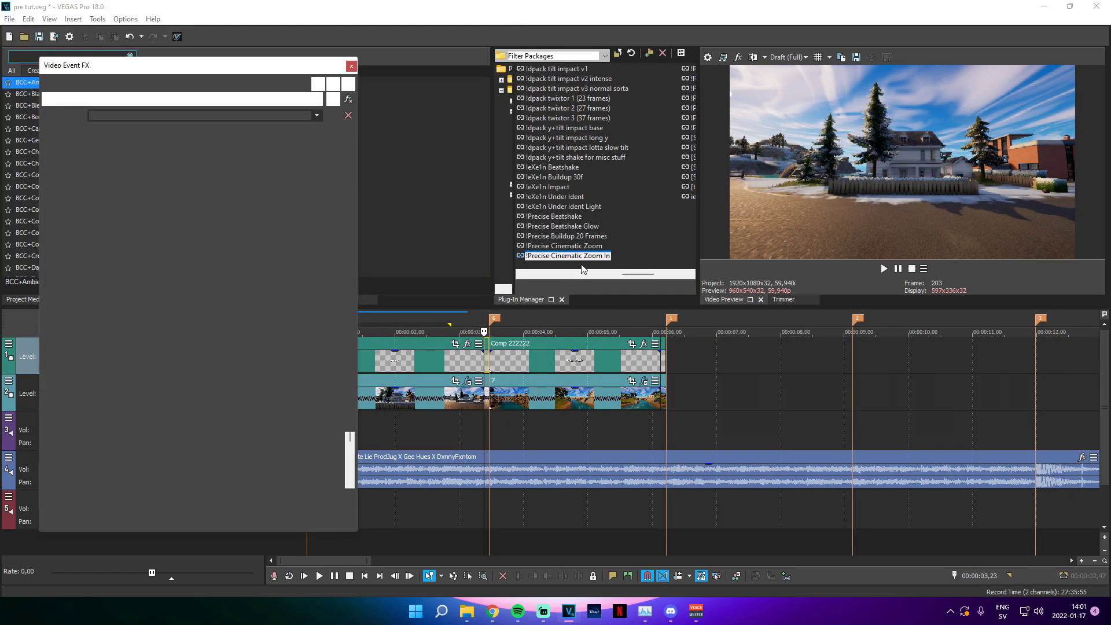
drag(592, 258, 667, 363)
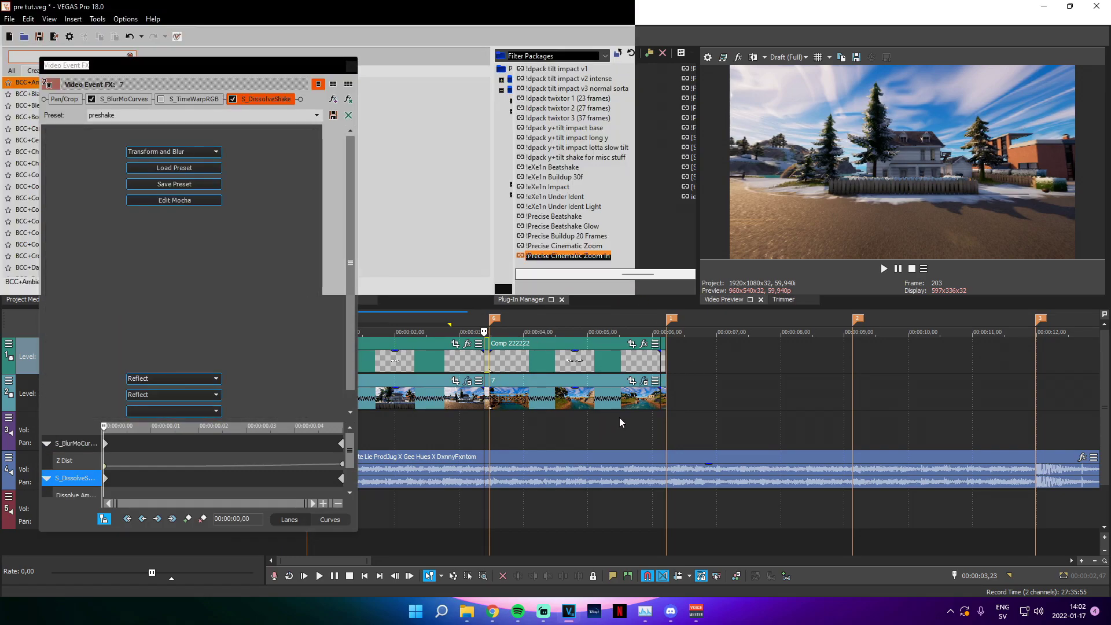
scroll(638, 430, up, 4)
drag(634, 440, 794, 437)
scroll(734, 436, down, 3)
scroll(561, 434, up, 3)
drag(552, 433, 584, 436)
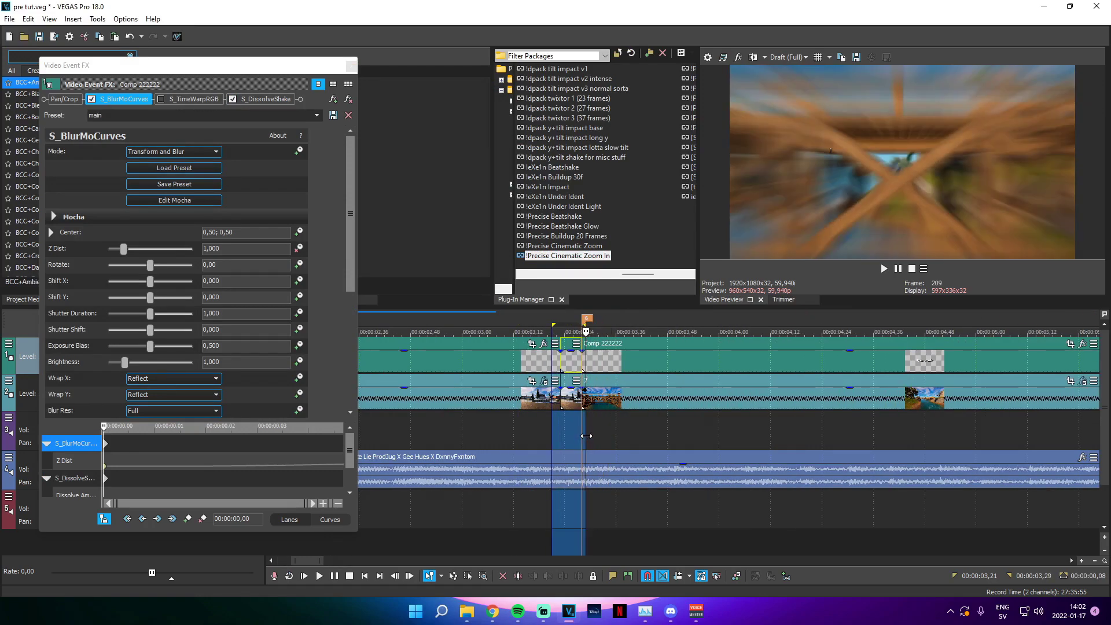
click(585, 437)
scroll(585, 436, down, 3)
click(351, 66)
Apply the !Precise Cinematic Zoom package to the second title and scrub through the result
drag(565, 246, 725, 363)
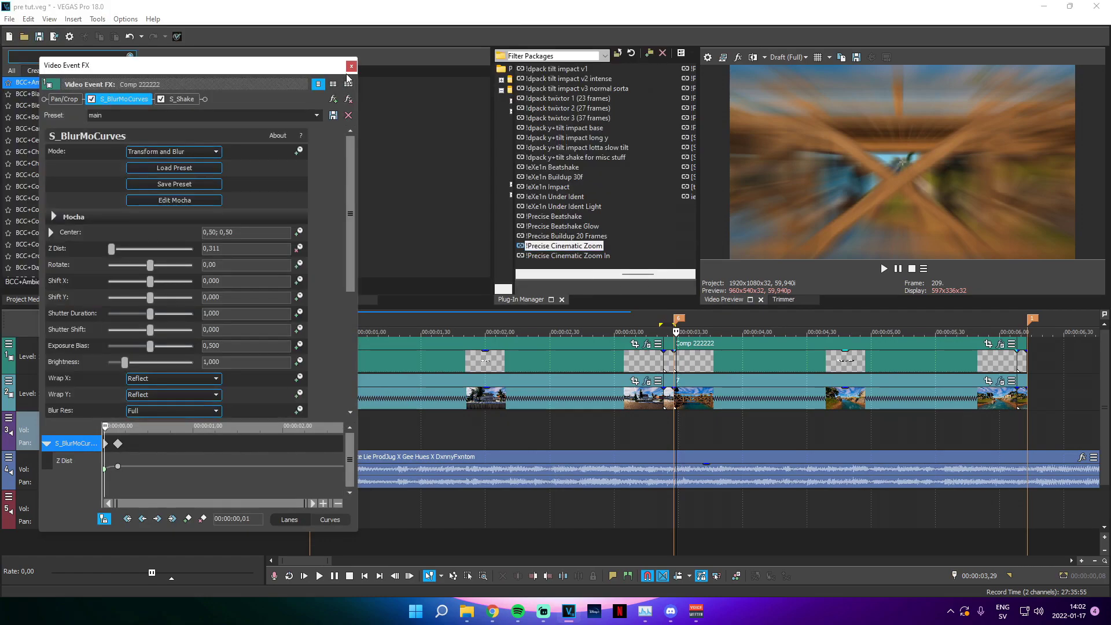
click(351, 65)
drag(597, 438, 894, 448)
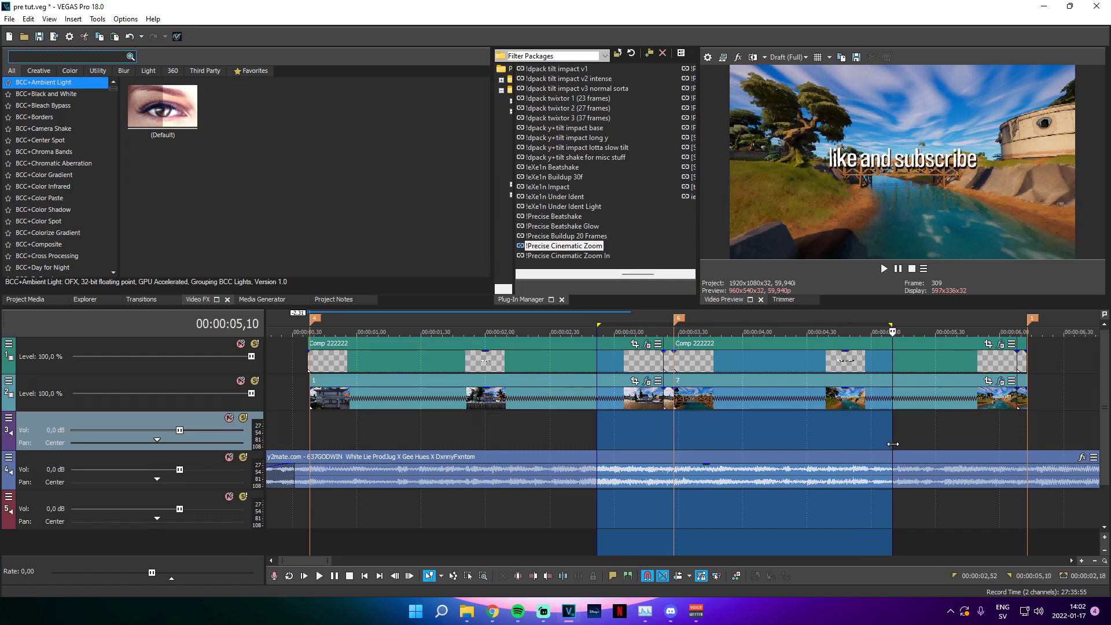
click(894, 449)
scroll(665, 460, down, 1)
click(741, 434)
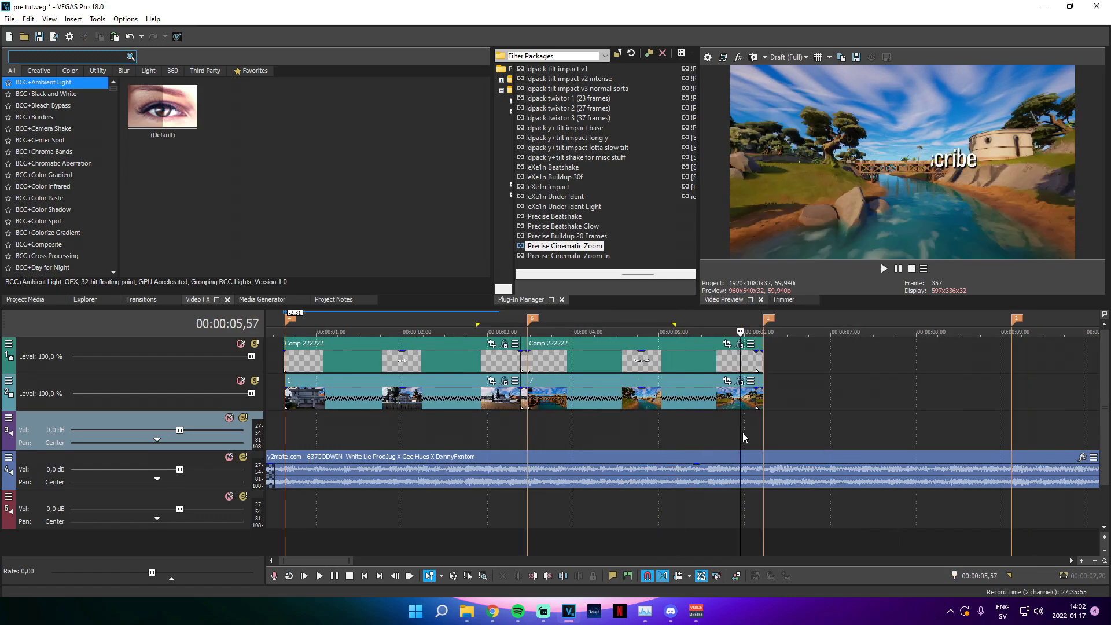
scroll(710, 443, up, 1)
Place !god clip (4) on new video and audio tracks after clip 7 and trim away its beginning
mouse_move(467, 611)
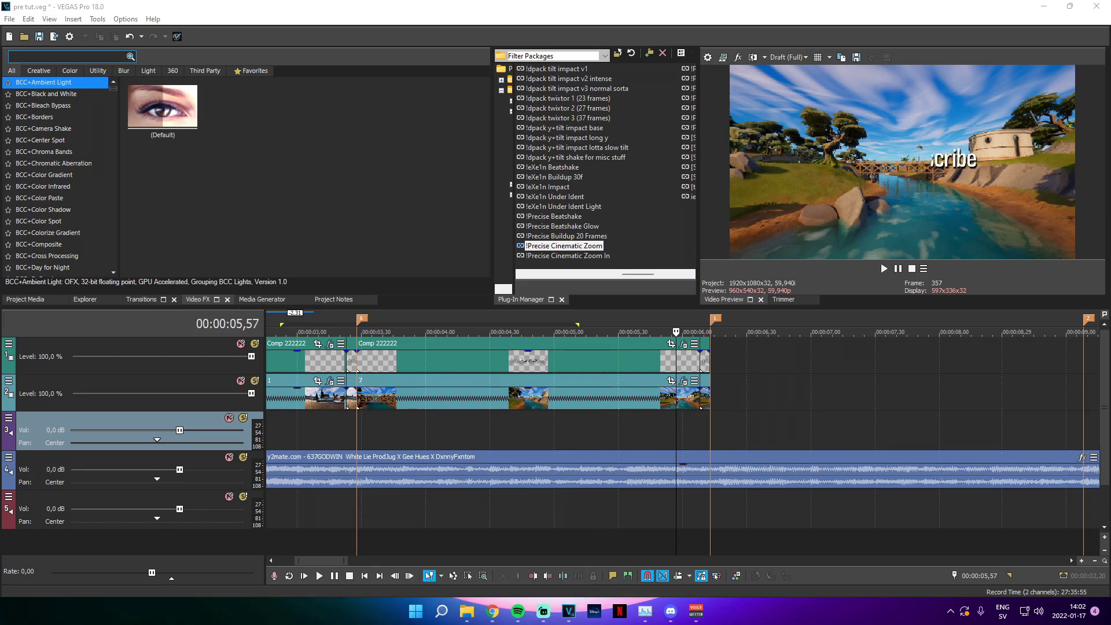
drag(725, 331, 737, 348)
scroll(646, 408, down, 3)
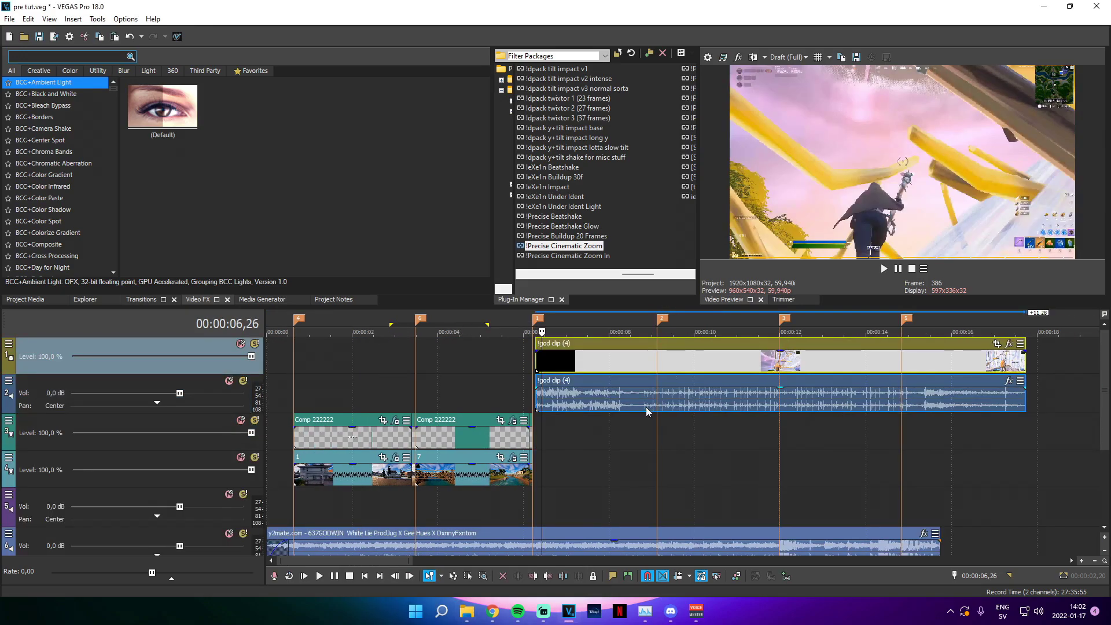
click(414, 361)
drag(369, 361, 484, 371)
scroll(495, 385, up, 3)
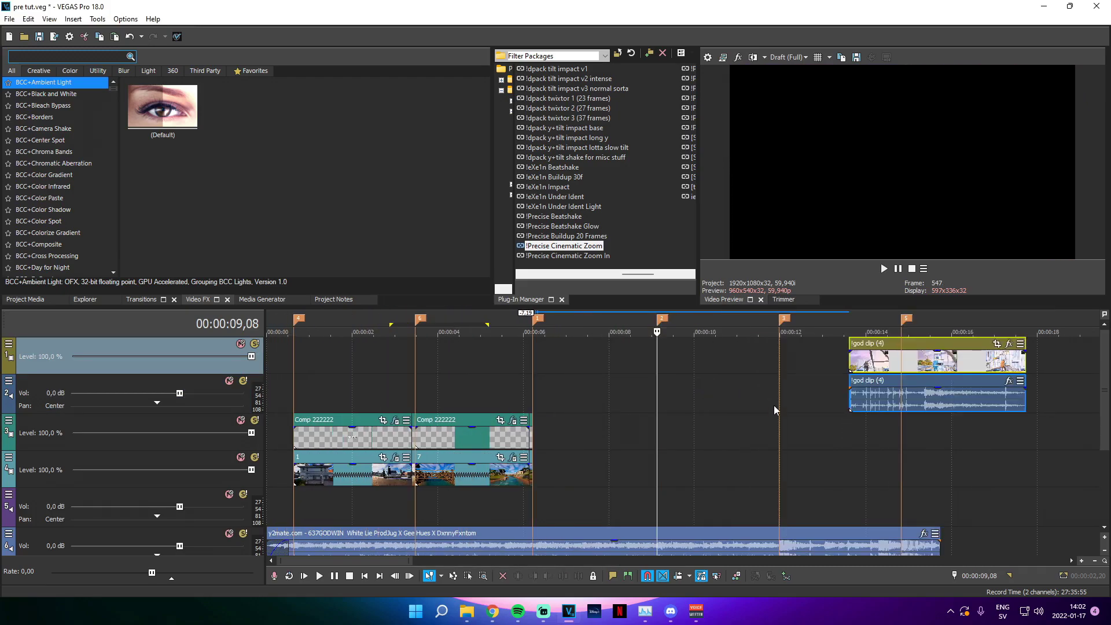
Move the trimmed !god clip (4) so its gunshot lands on the music drop at 00:00:11,59
click(637, 442)
scroll(1103, 409, down, 3)
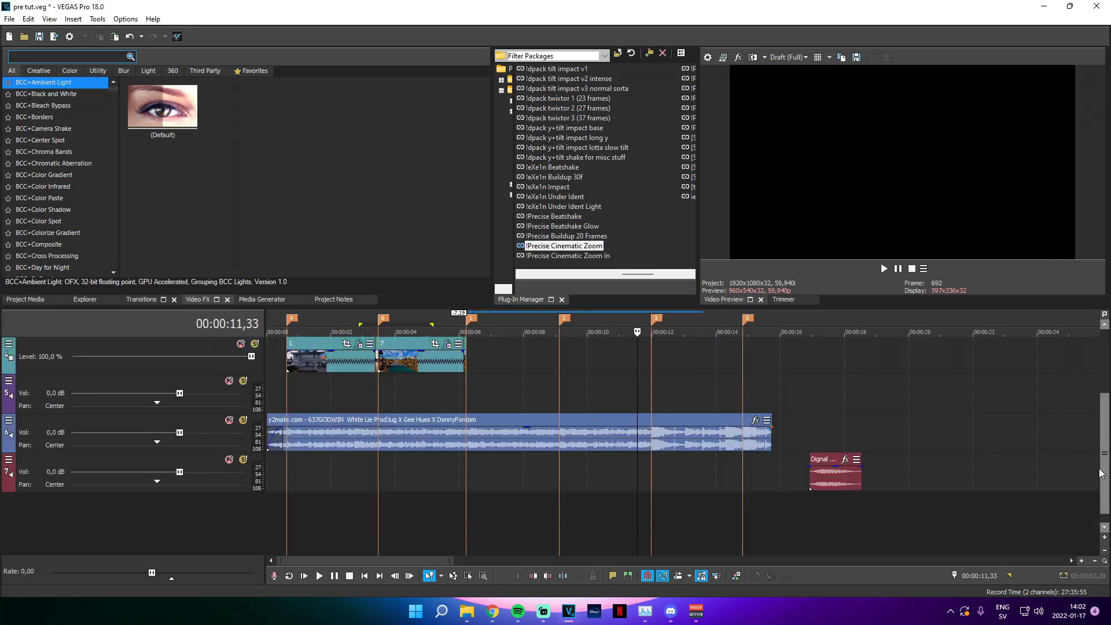
scroll(690, 384, up, 1)
click(696, 387)
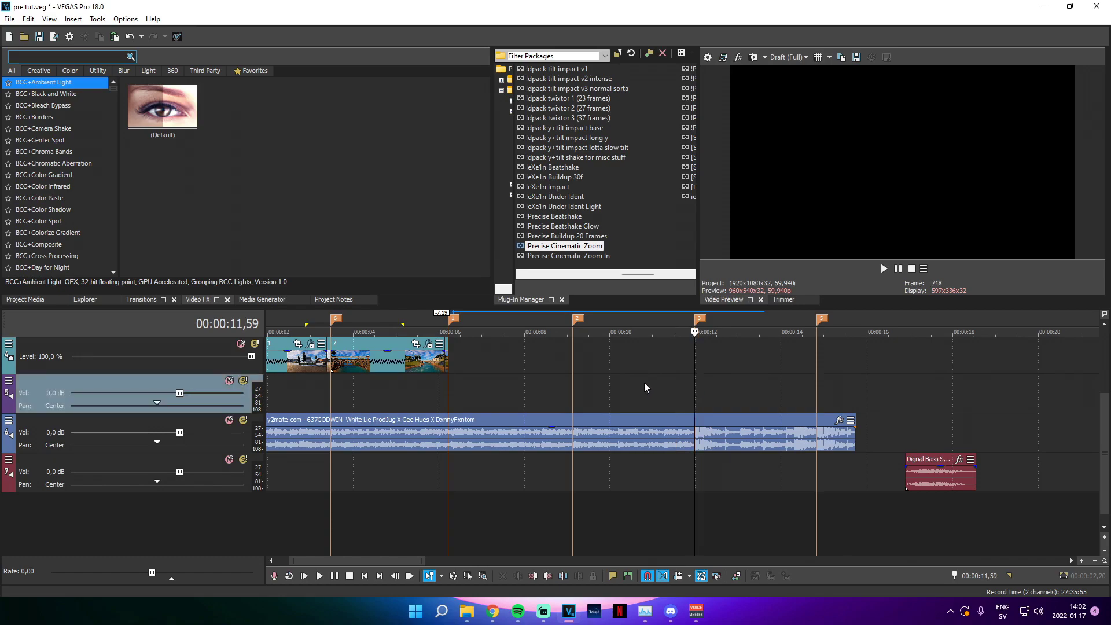
key(space)
key(space)
drag(1103, 460, 1103, 398)
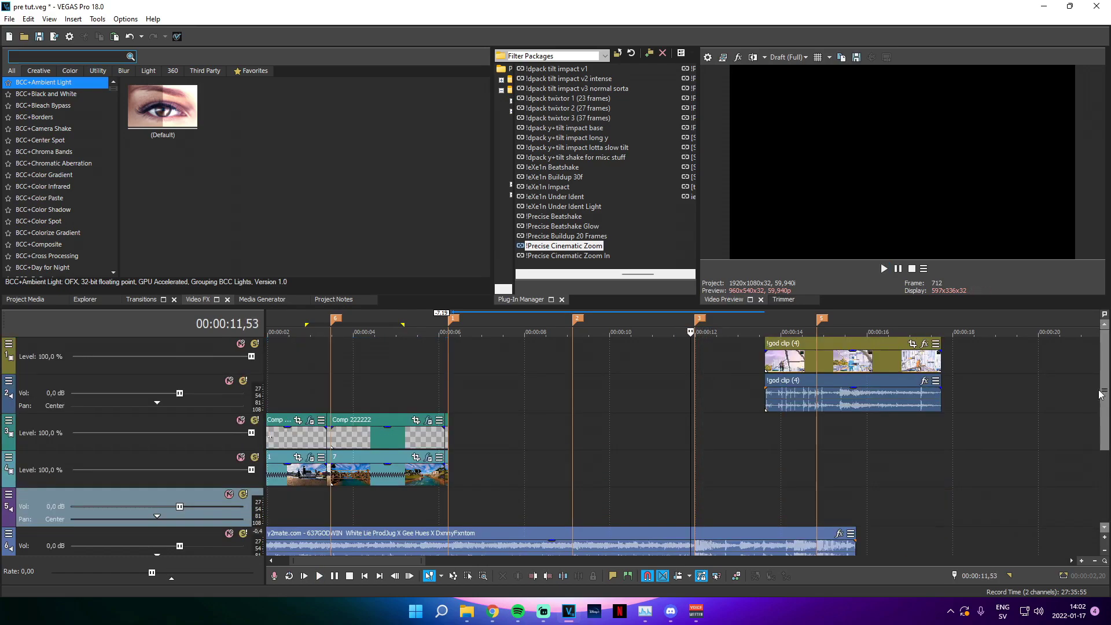
drag(801, 368, 691, 368)
scroll(694, 371, up, 8)
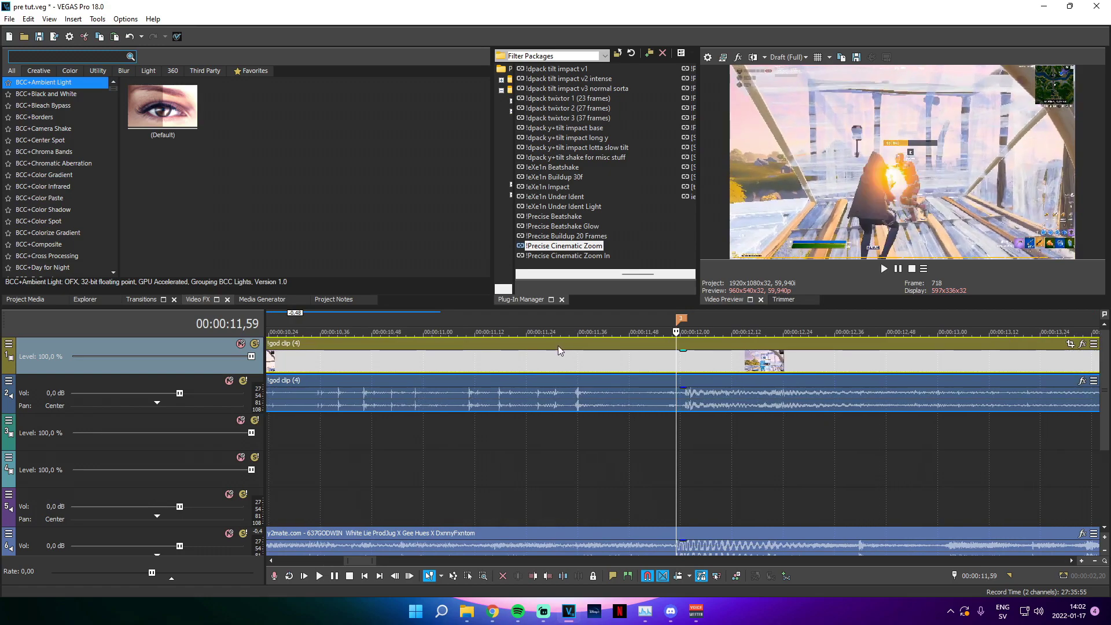
scroll(554, 346, down, 8)
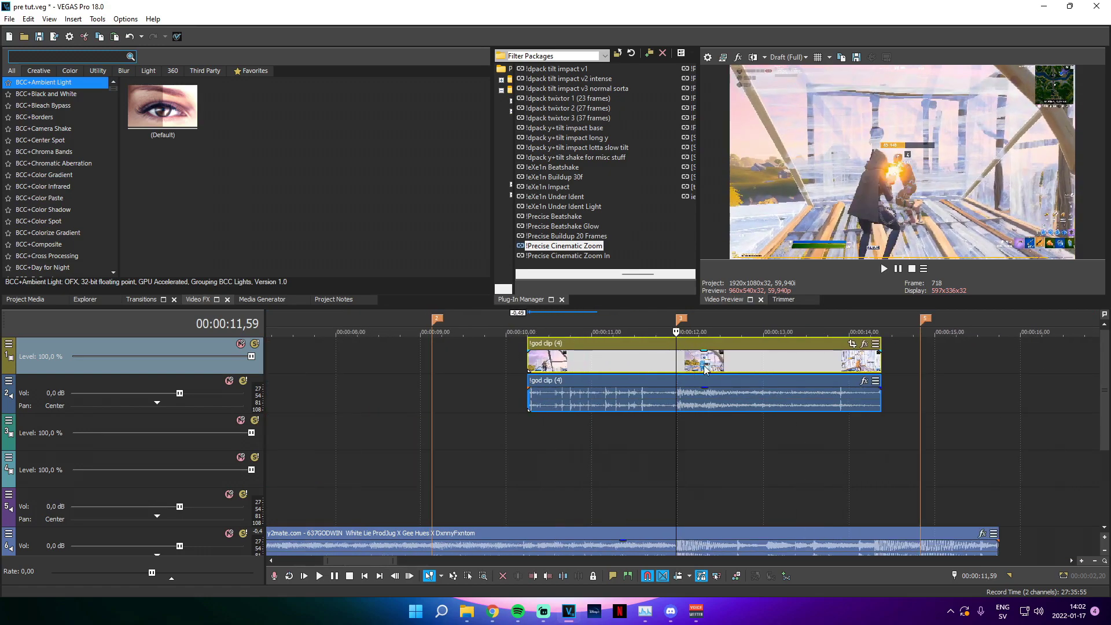
Extend the start of !god clip (4) back to the marker where clip 7 ends
click(603, 368)
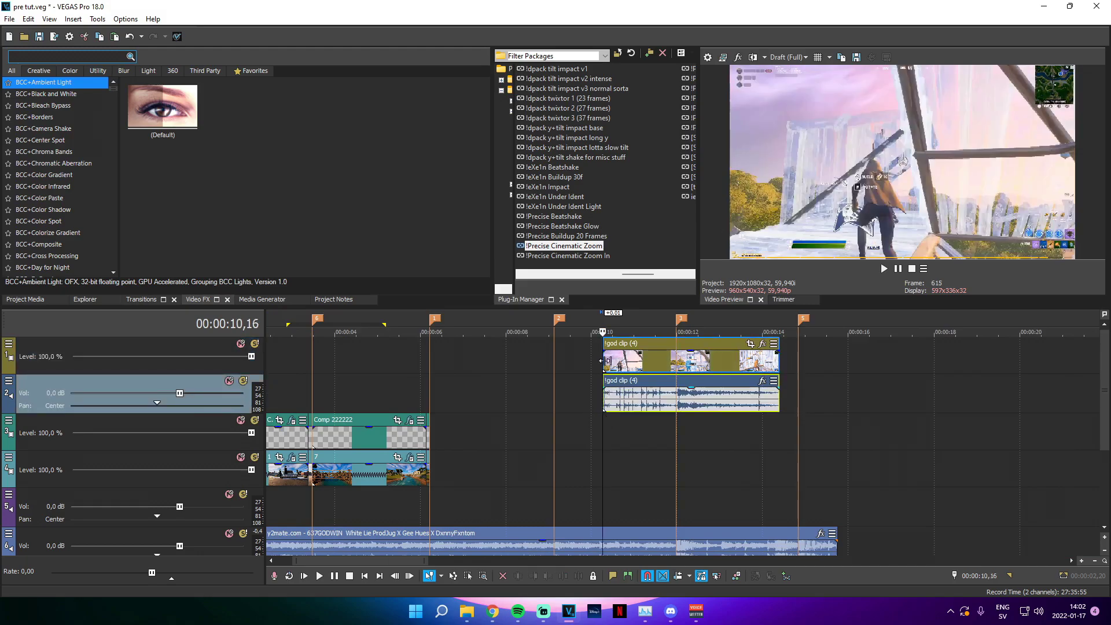
drag(603, 368, 430, 368)
click(426, 368)
click(430, 368)
click(559, 385)
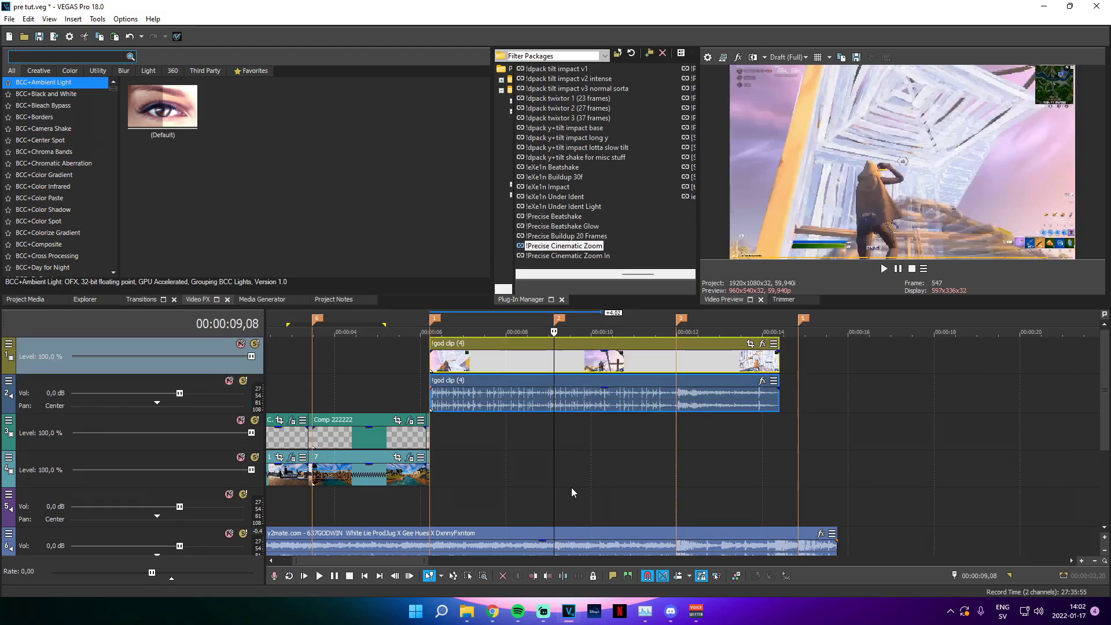
click(551, 496)
click(512, 471)
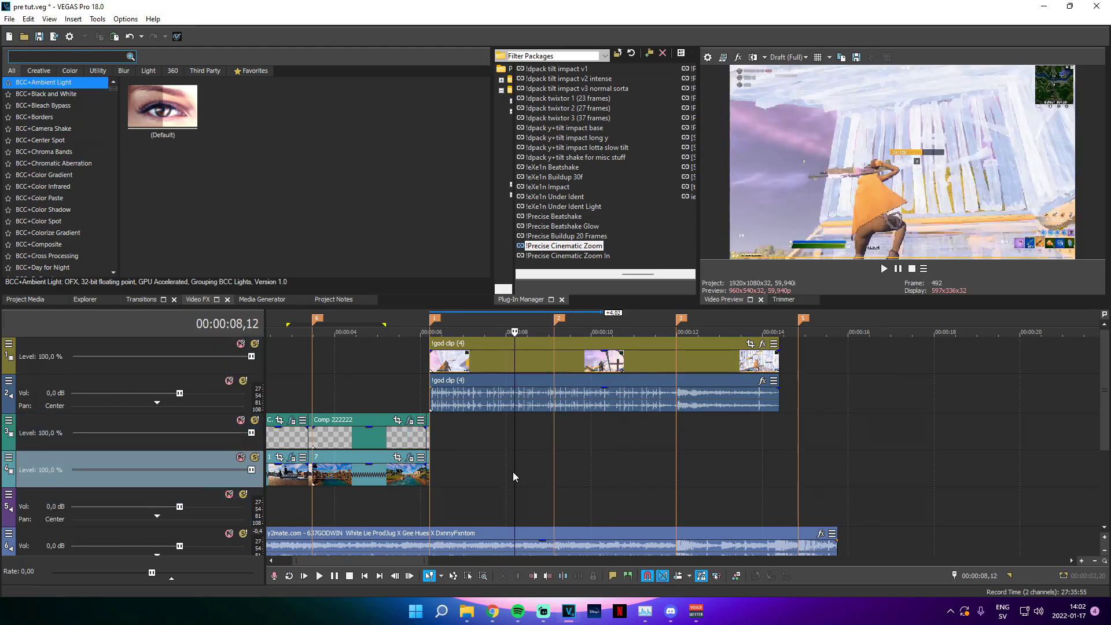
click(554, 485)
click(506, 485)
click(442, 510)
click(422, 510)
click(430, 509)
click(526, 514)
Split the audio of !god clip (4) at 00:00:09,08 and delete the part before the cut
scroll(578, 478, up, 3)
click(678, 403)
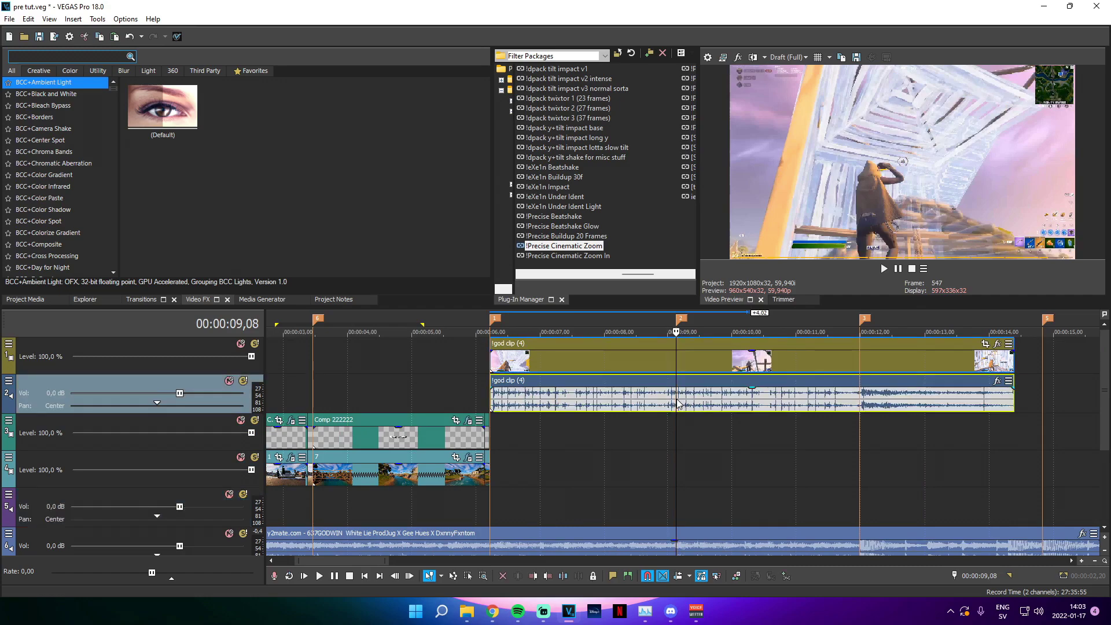
key(s)
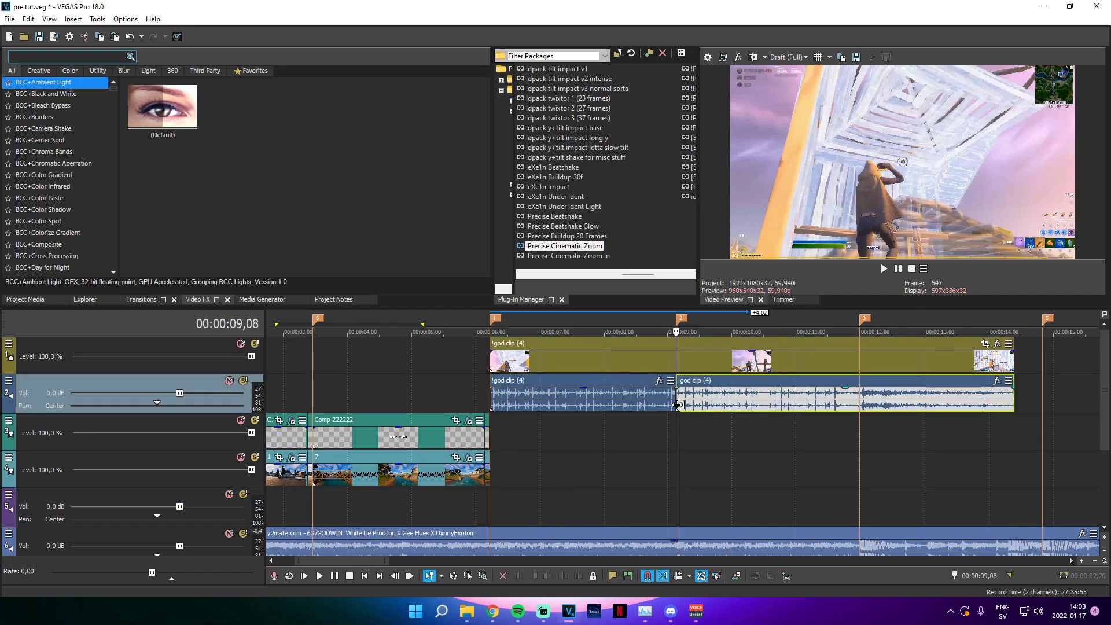
click(588, 397)
click(594, 401)
key(Delete)
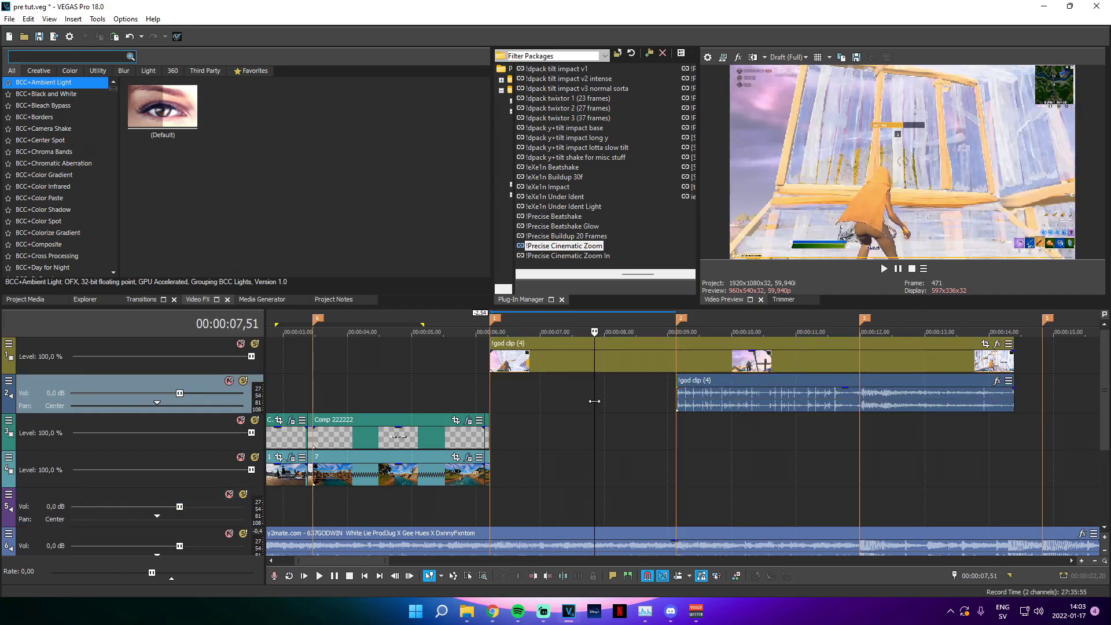
Split the !god clip (4) video at 00:00:09,08 and again at 00:00:07,40, and delete its opening part
click(679, 364)
key(s)
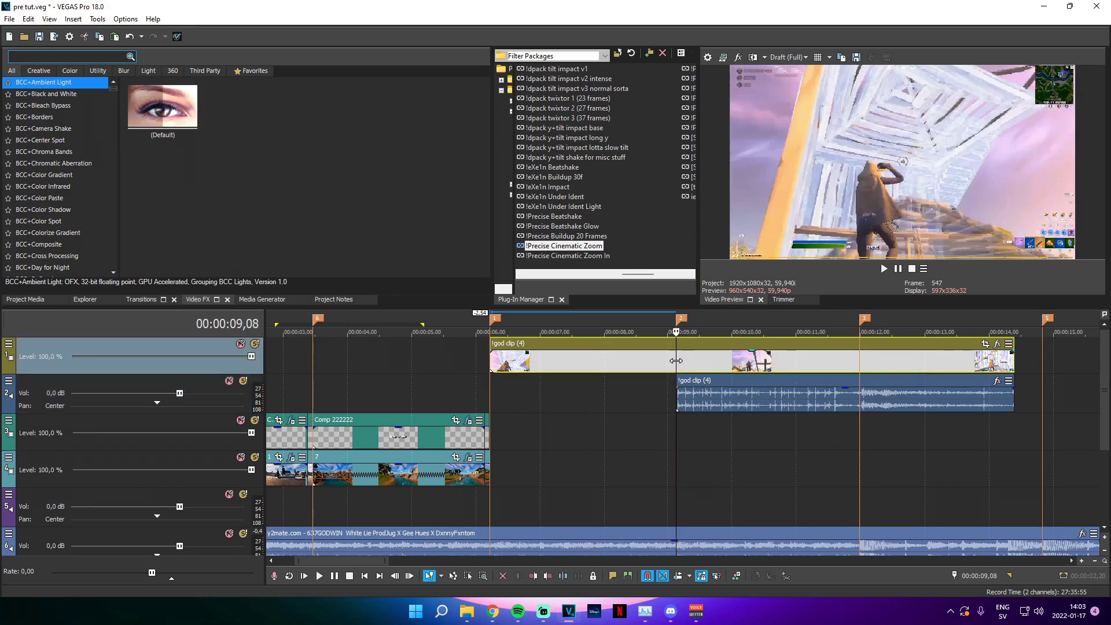
click(586, 362)
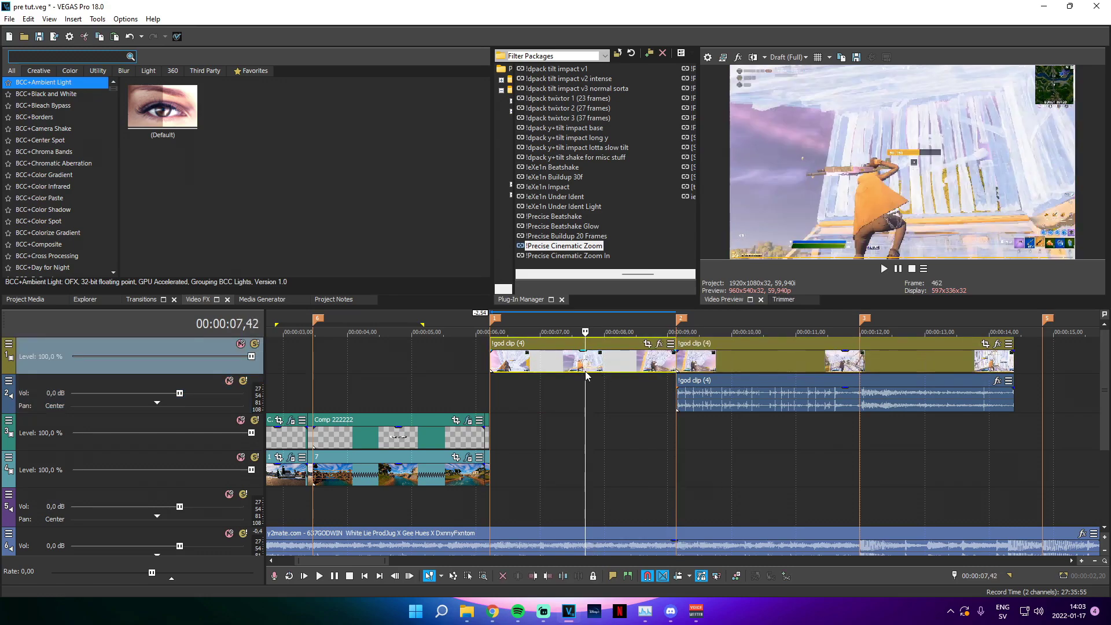
scroll(593, 379, up, 2)
click(673, 384)
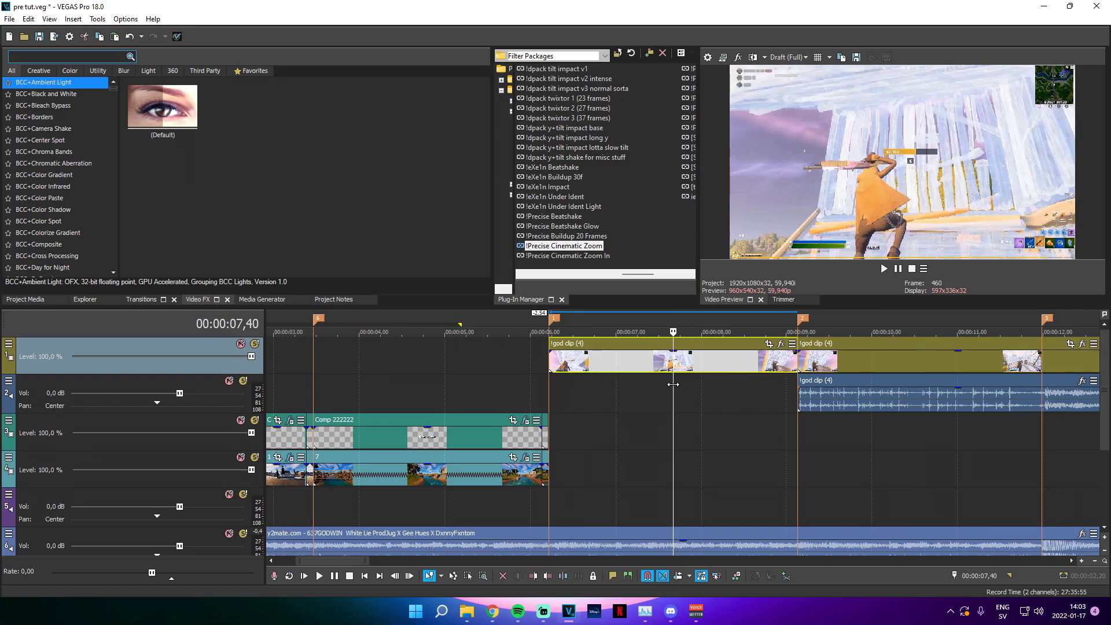
key(s)
click(657, 368)
key(Delete)
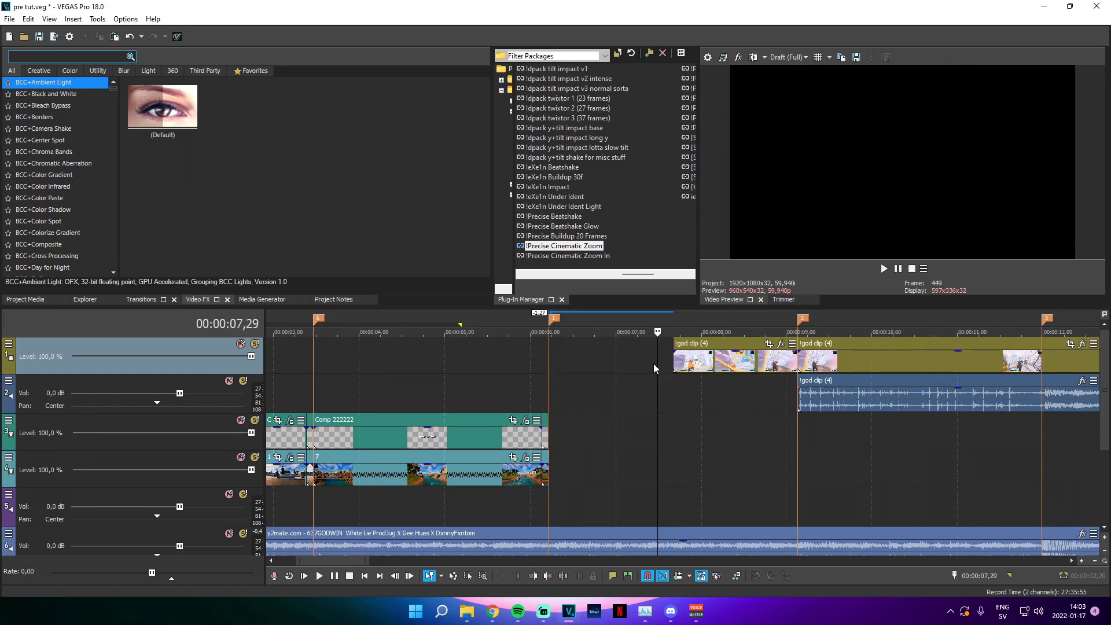
Move the remaining first piece of !god clip (4) back to 00:00:06,13 and time-stretch its end to the marker at 00:00:09,08
click(750, 366)
drag(750, 366, 625, 369)
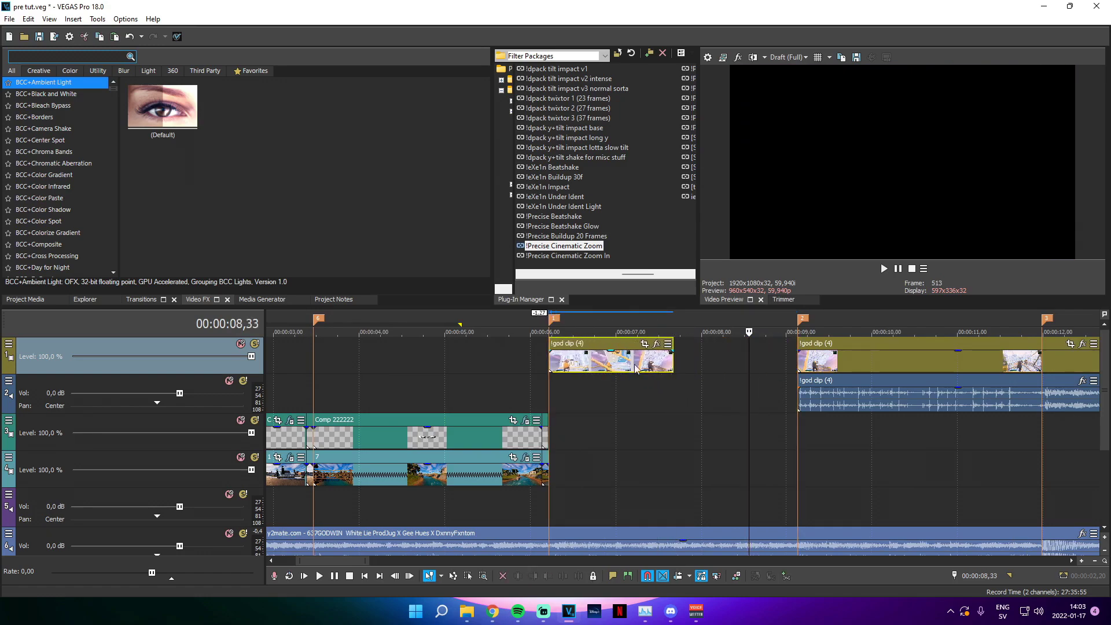
drag(670, 364, 796, 368)
drag(497, 394, 549, 395)
click(549, 395)
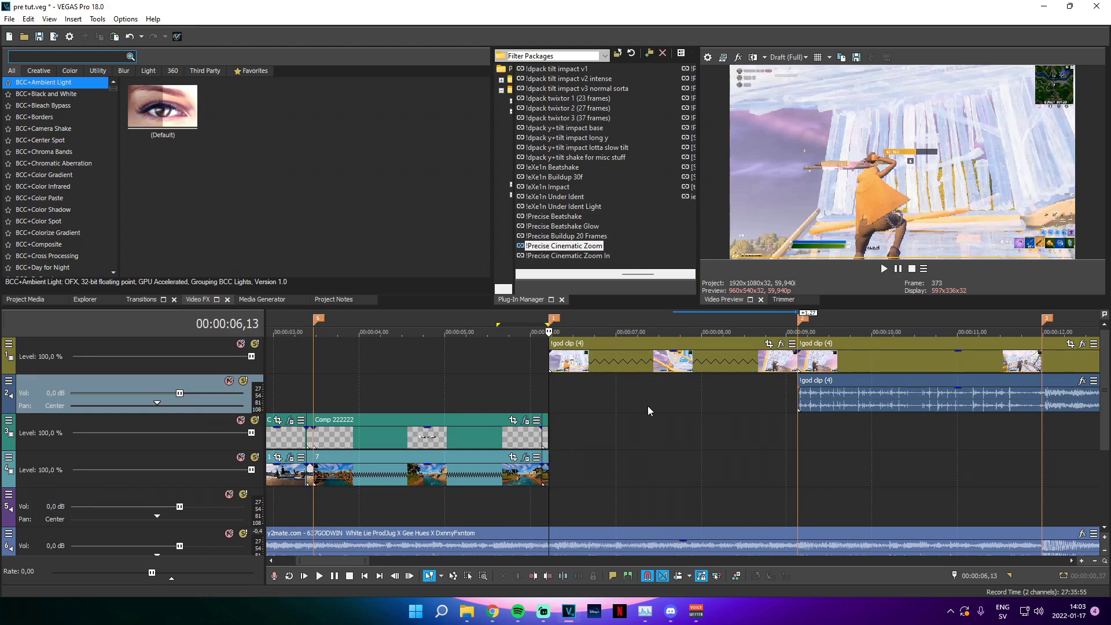
Apply the !Precise Under Ident effect package to the stretched !god clip (4) piece
click(647, 405)
click(676, 403)
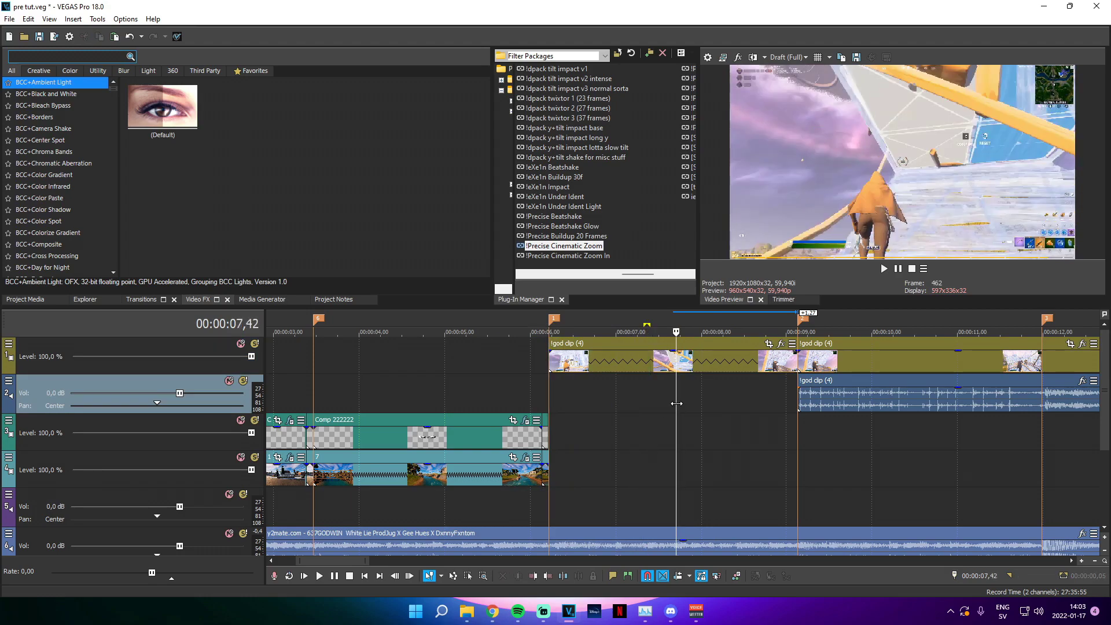
click(644, 404)
scroll(604, 191, down, 1)
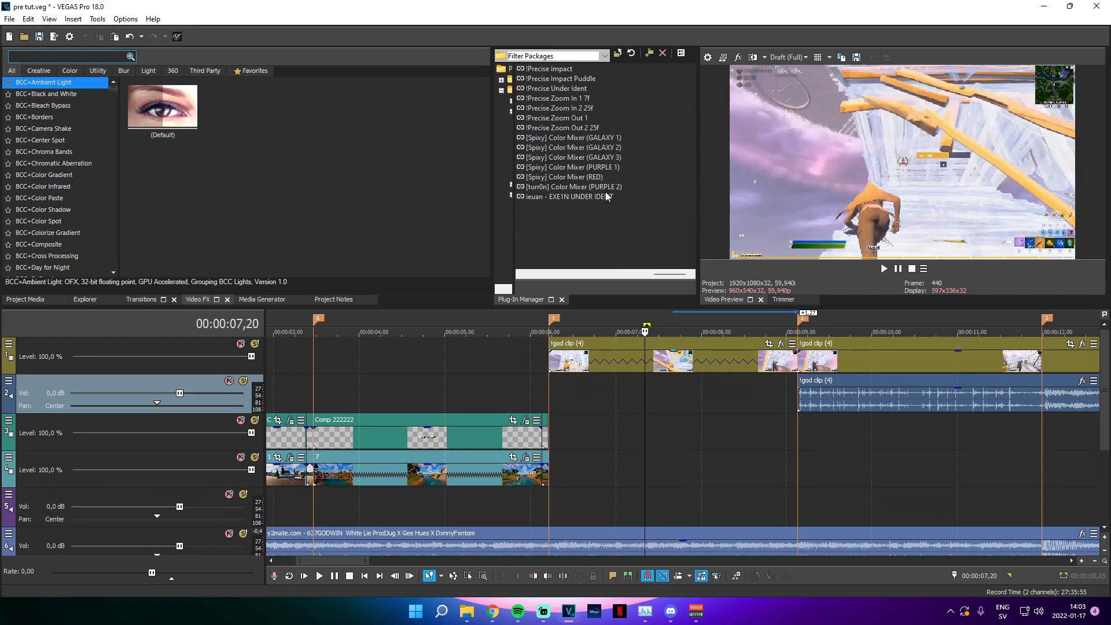
drag(574, 91, 637, 148)
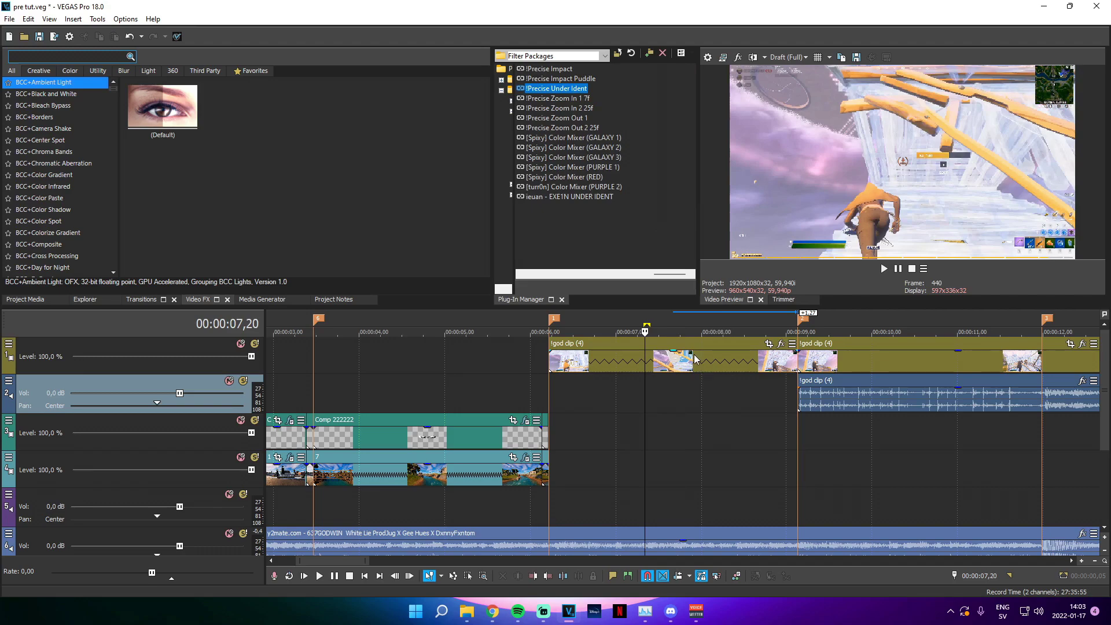
drag(697, 359, 696, 360)
click(649, 394)
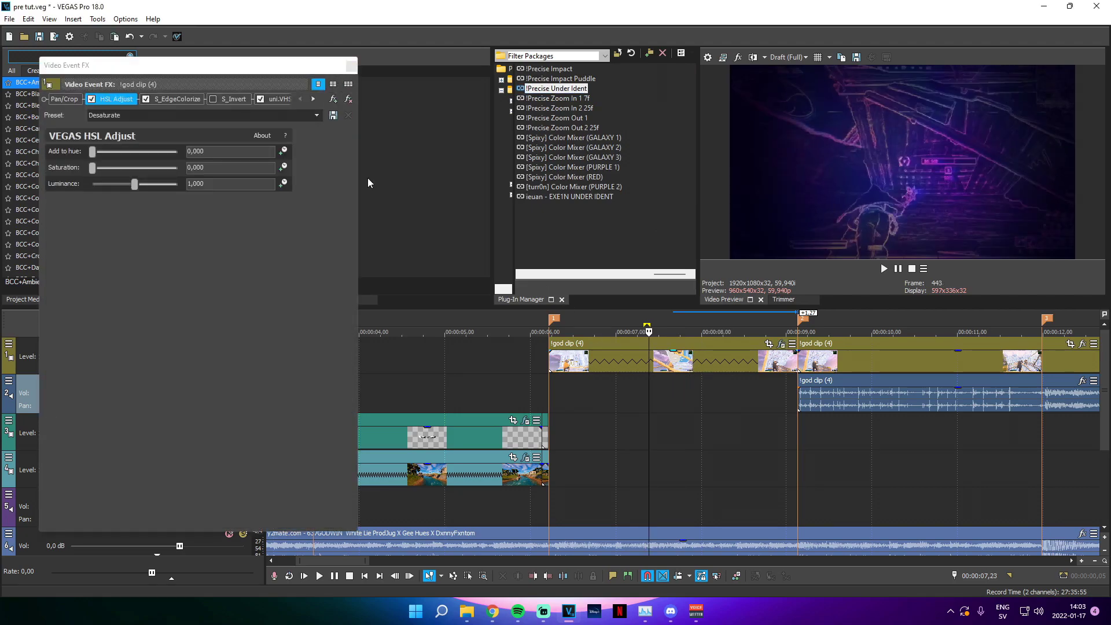
Place Precise Ident F on a new top video track above the stretched clip and stretch it to end at 00:00:09,08
mouse_move(467, 611)
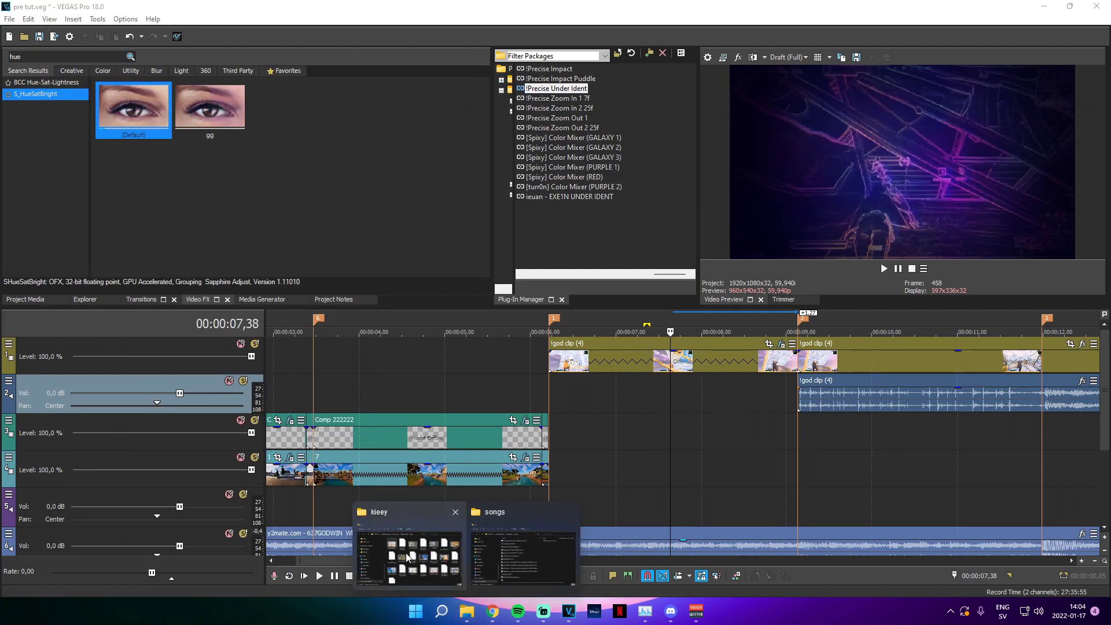
click(822, 449)
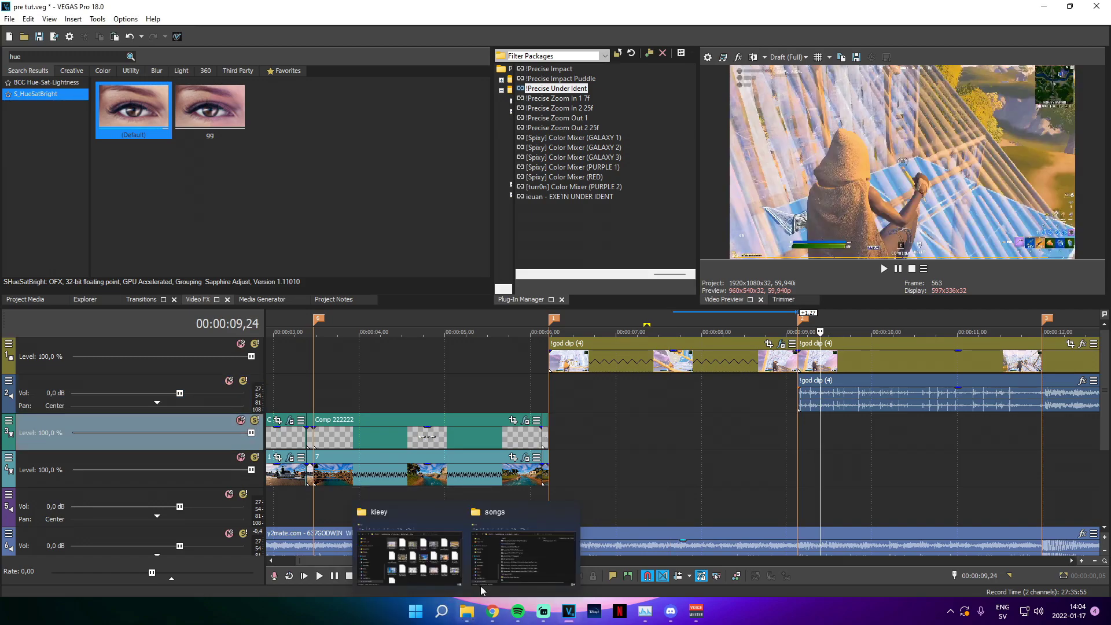
mouse_move(279, 437)
mouse_down()
mouse_move(554, 341)
mouse_move(556, 351)
mouse_up()
click(558, 362)
scroll(554, 364, down, 3)
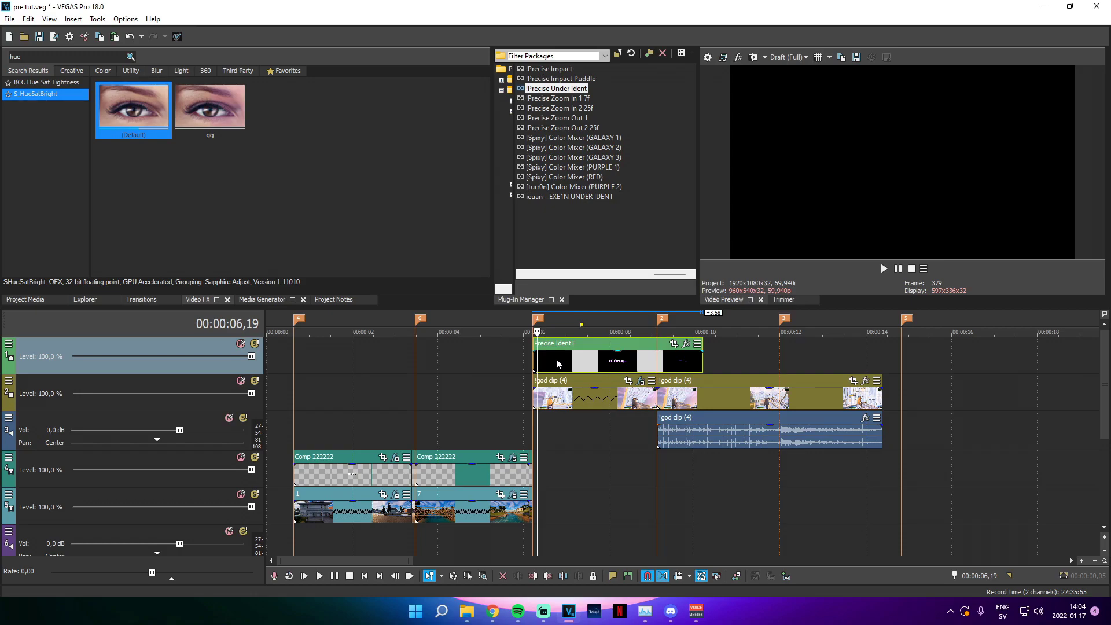
drag(604, 371, 618, 365)
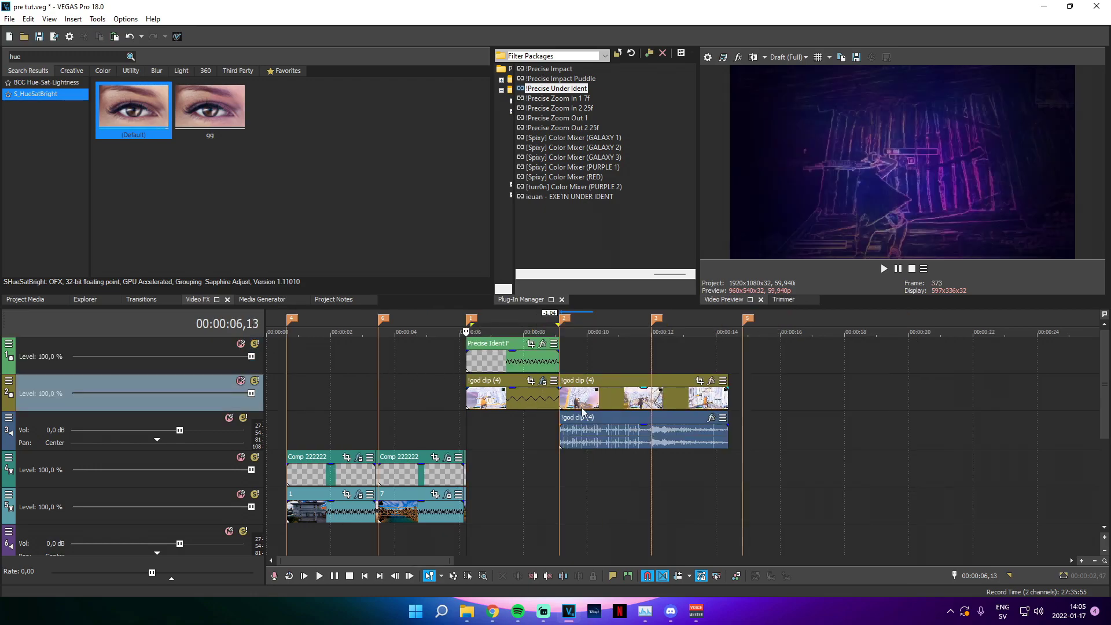
Solo the !god clip (4) video track and open the render settings for the range from 00:00:06,13 to 00:00:09,08
click(255, 381)
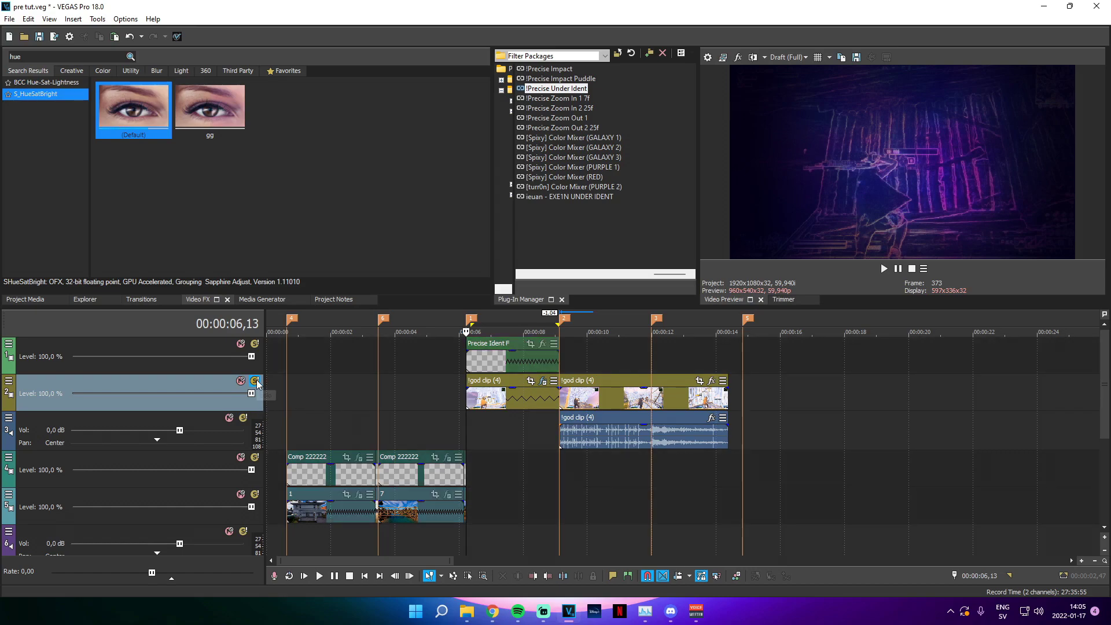
click(466, 433)
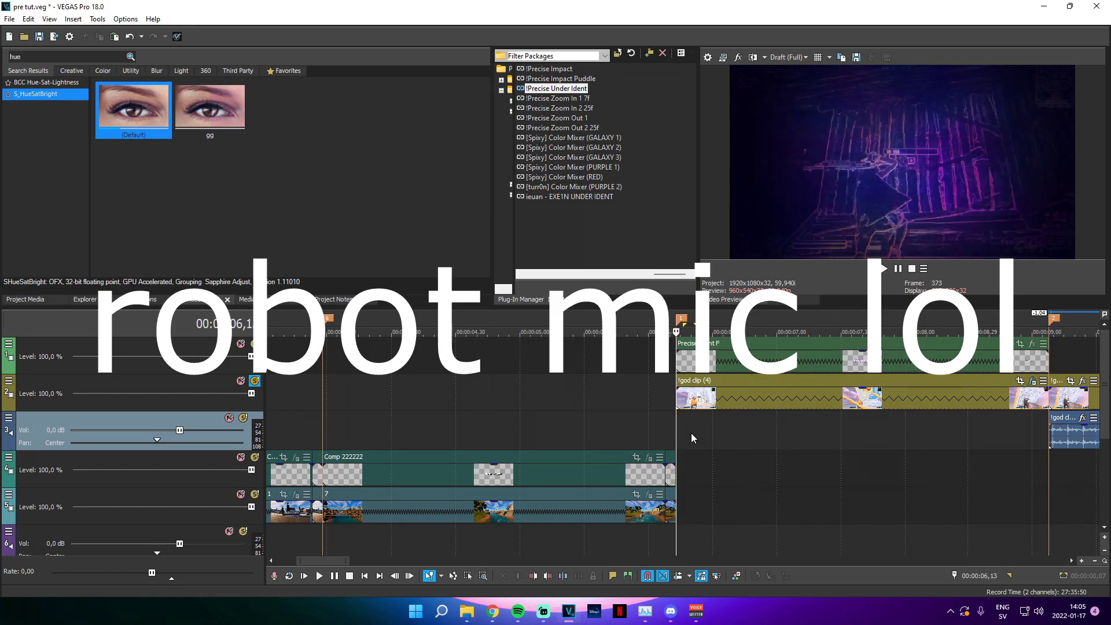
double_click(693, 434)
click(10, 19)
click(61, 119)
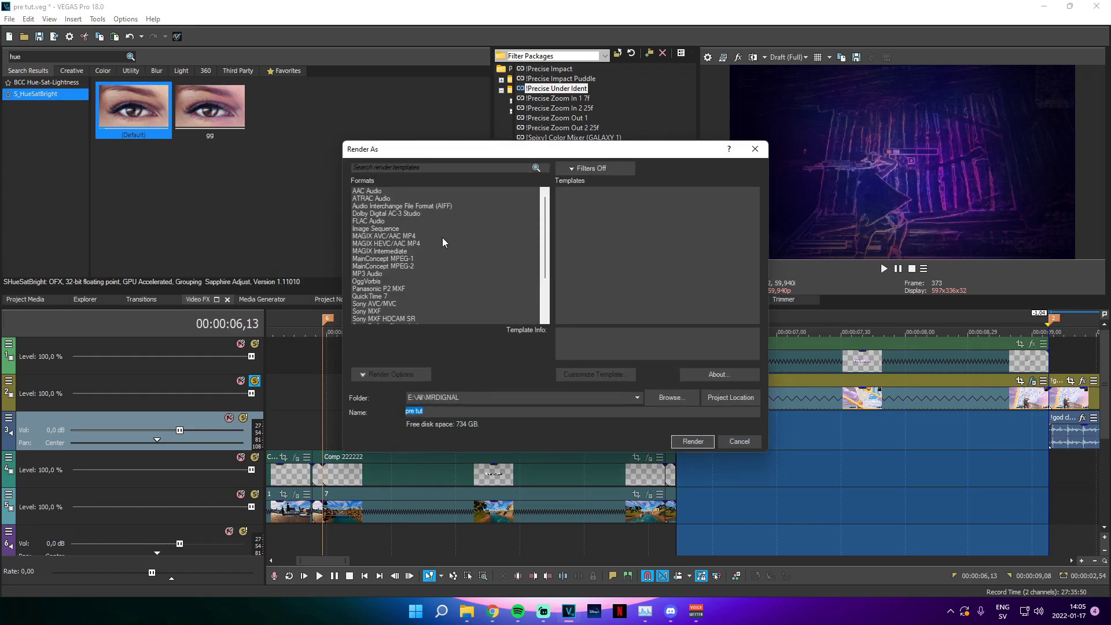
Choose the MAGIX AVC/AAC MP4 format with the Internet UHD 2160p 59.94 fps template and open its custom settings
click(443, 237)
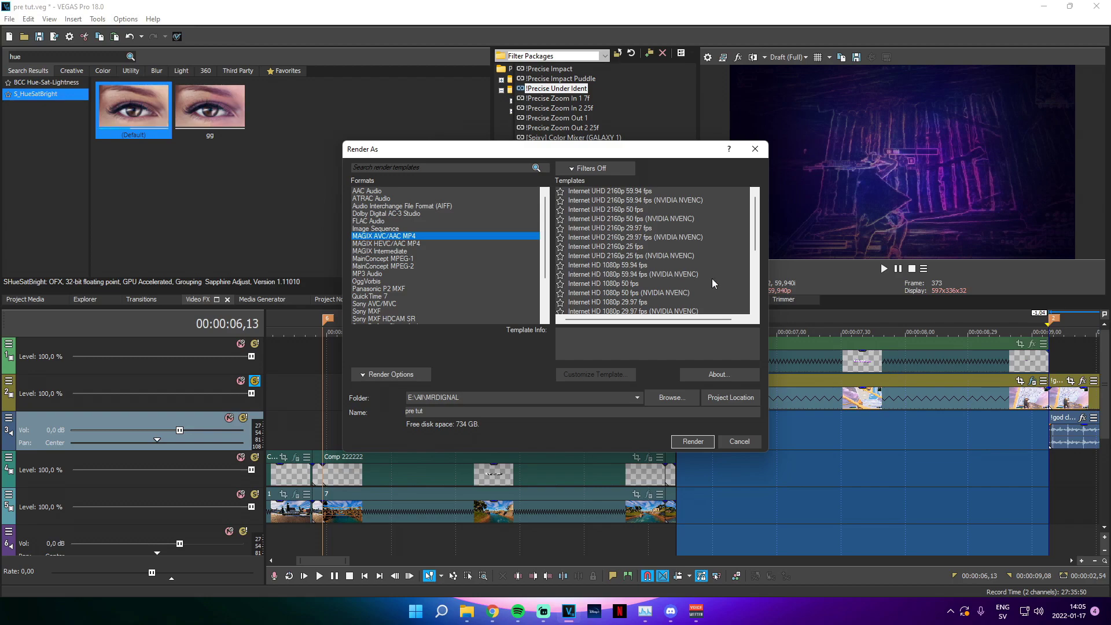
click(598, 192)
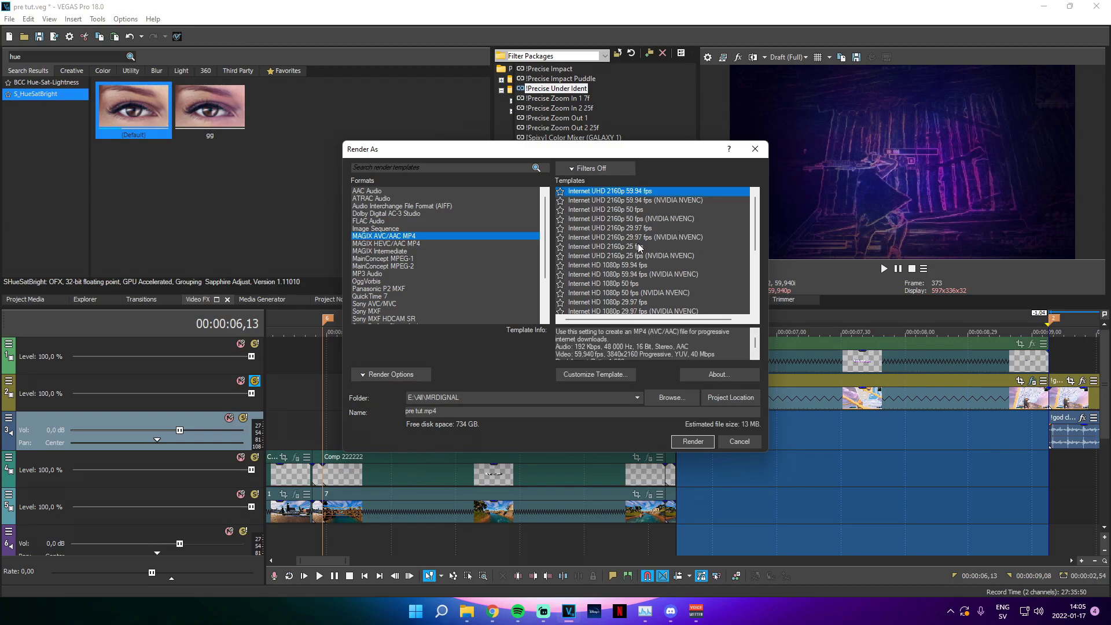
click(613, 373)
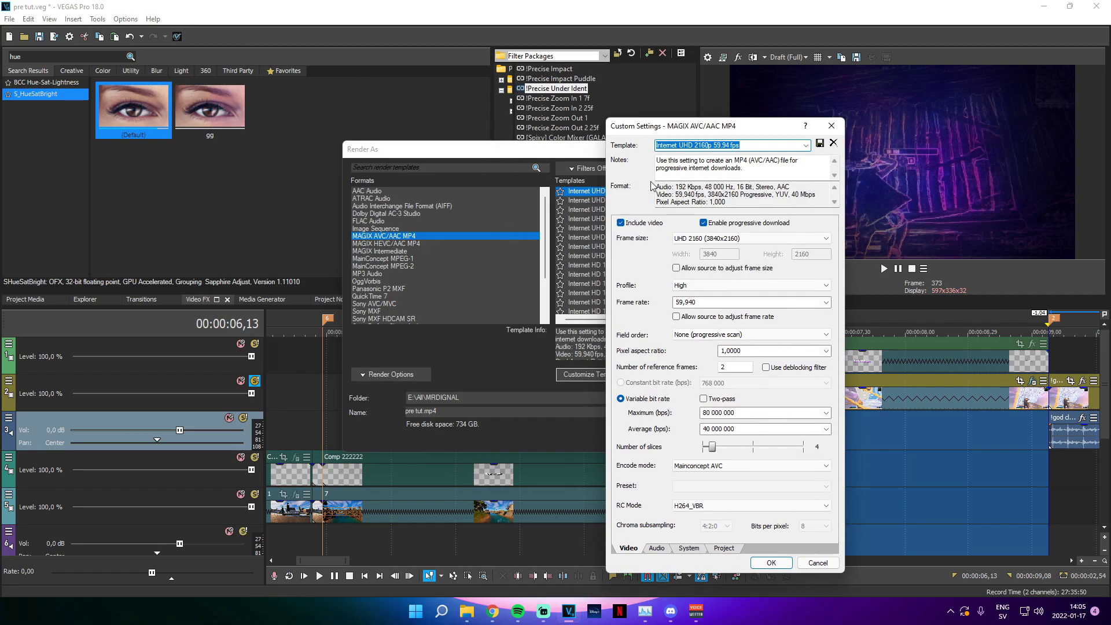
Set a custom 1920 x 1080 frame size and a constant bit rate of 135 000 000, and render as pre tut 1.mp4
click(521, 205)
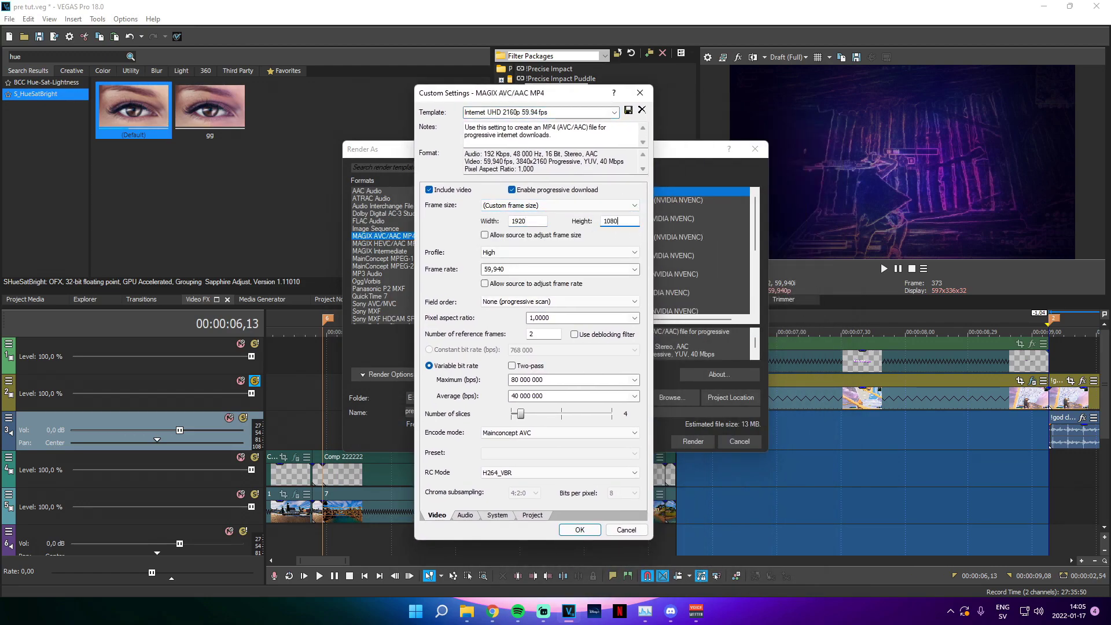
click(429, 349)
click(634, 350)
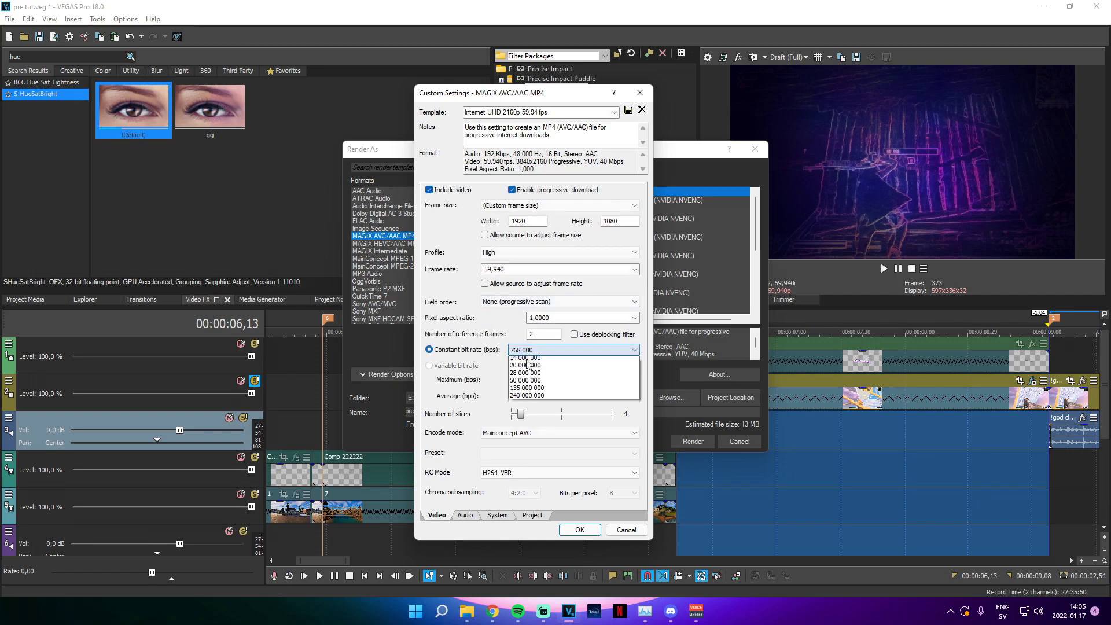
click(530, 435)
click(579, 530)
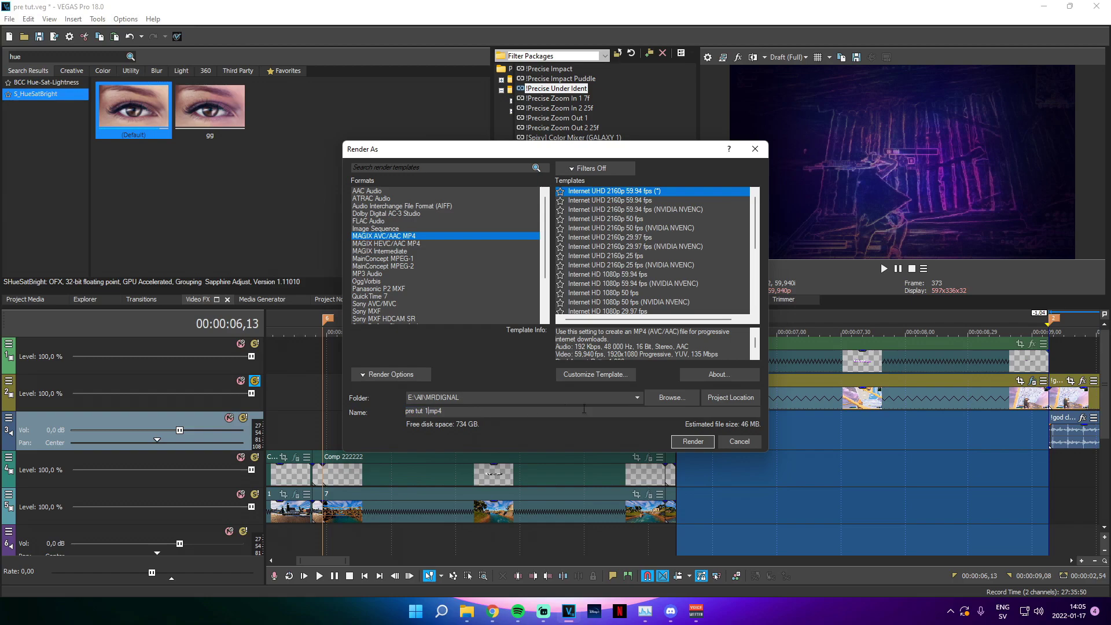
click(692, 442)
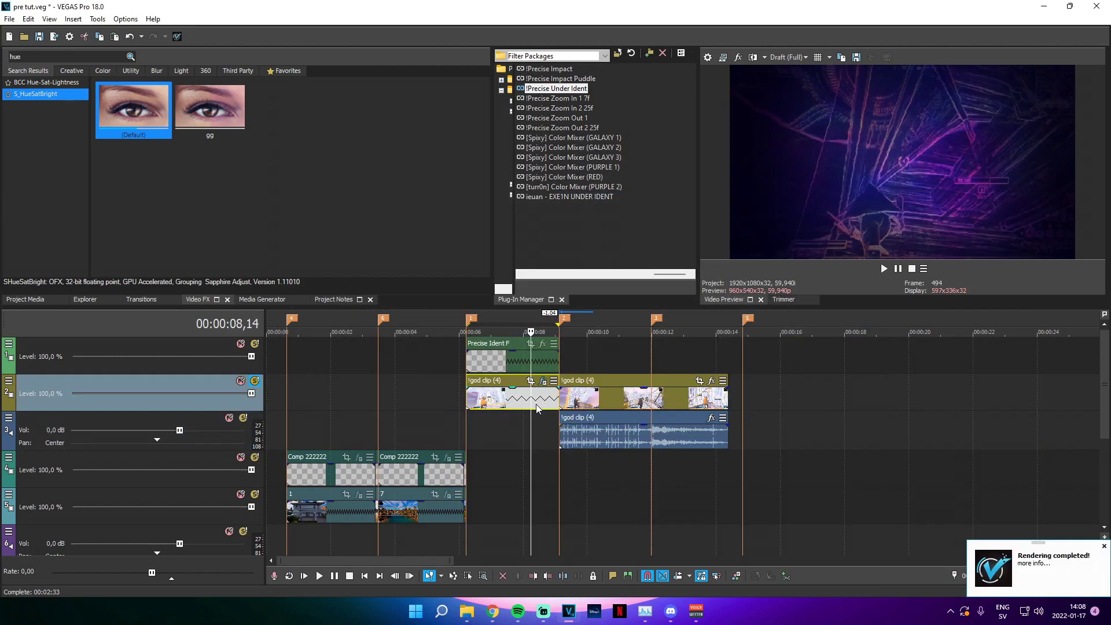
Replace the stretched !god clip (4) piece with the rendered pre tut 1 clip at 00:00:06,13
key(Delete)
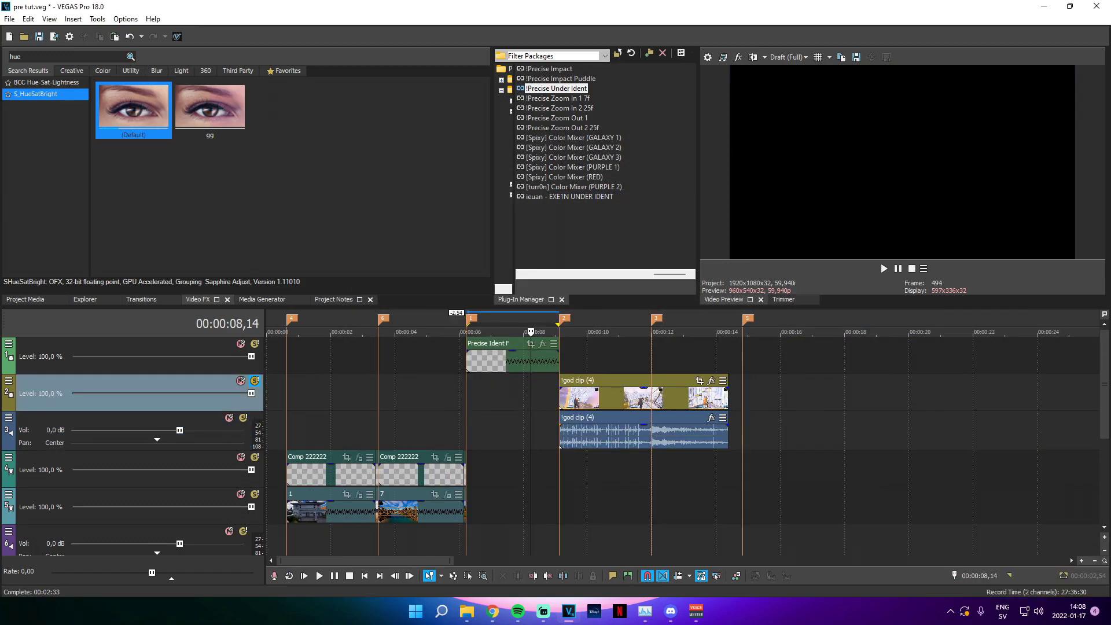
drag(460, 410, 477, 429)
click(478, 441)
scroll(521, 448, up, 2)
key(Delete)
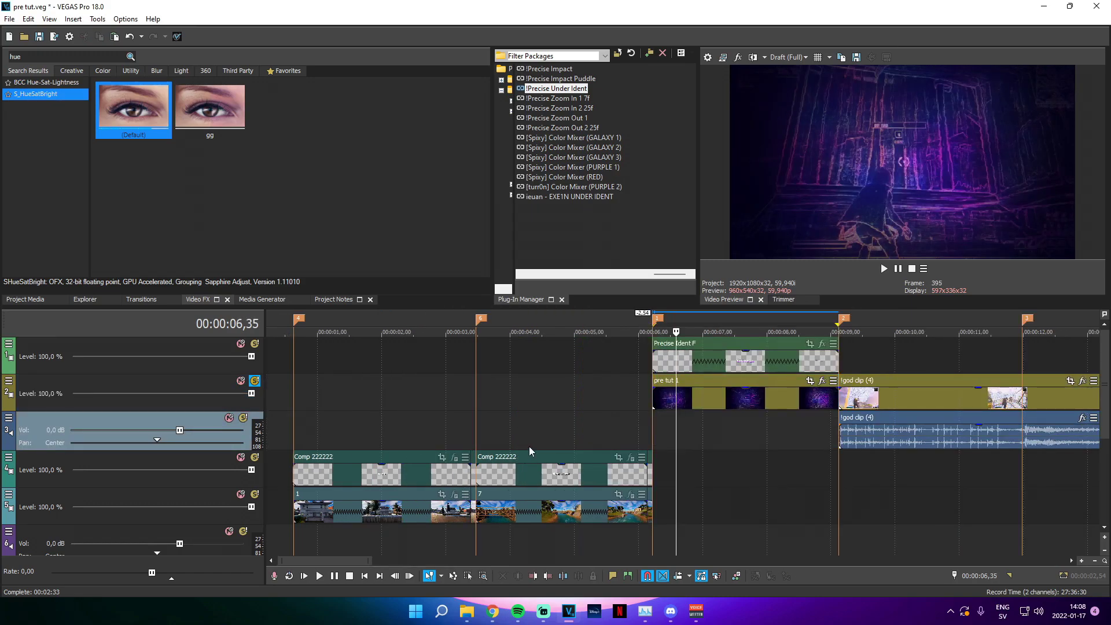
Add a zoom-out to the start of pre tut 1, trying !Precise Zoom Out 1 and applying !Precise Zoom Out 2 25f
click(654, 409)
scroll(602, 222, left, 3)
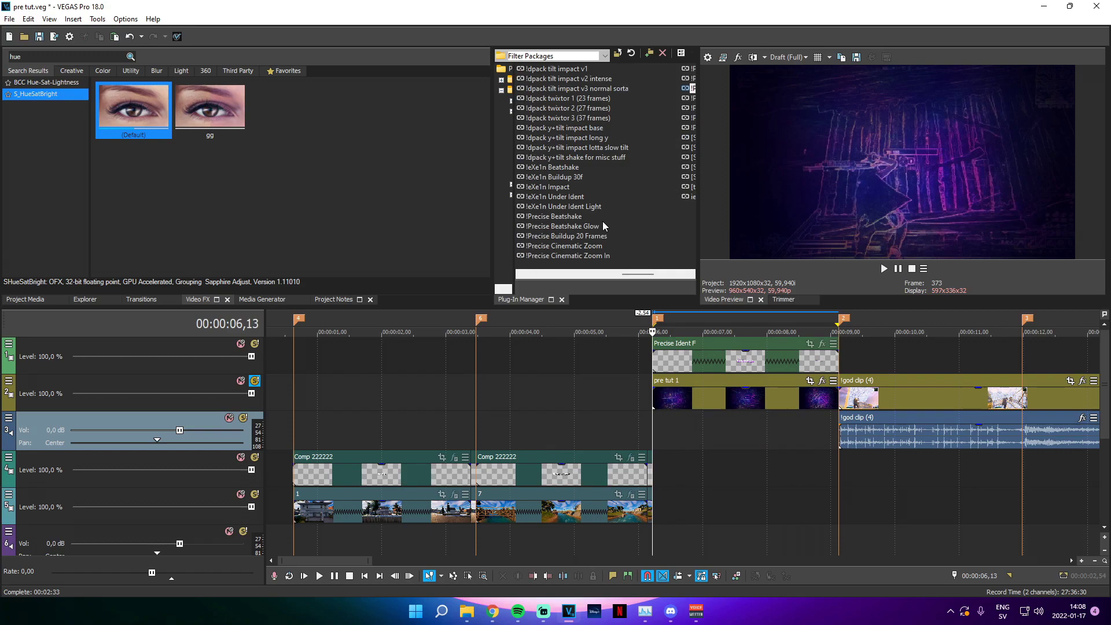
scroll(573, 238, right, 3)
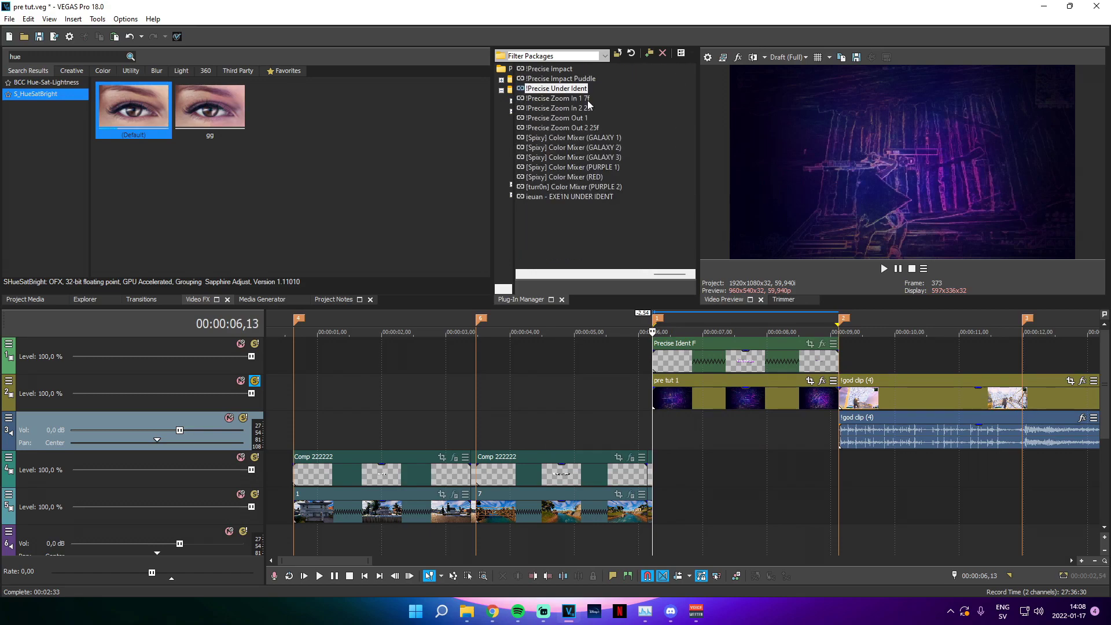
drag(582, 119, 634, 176)
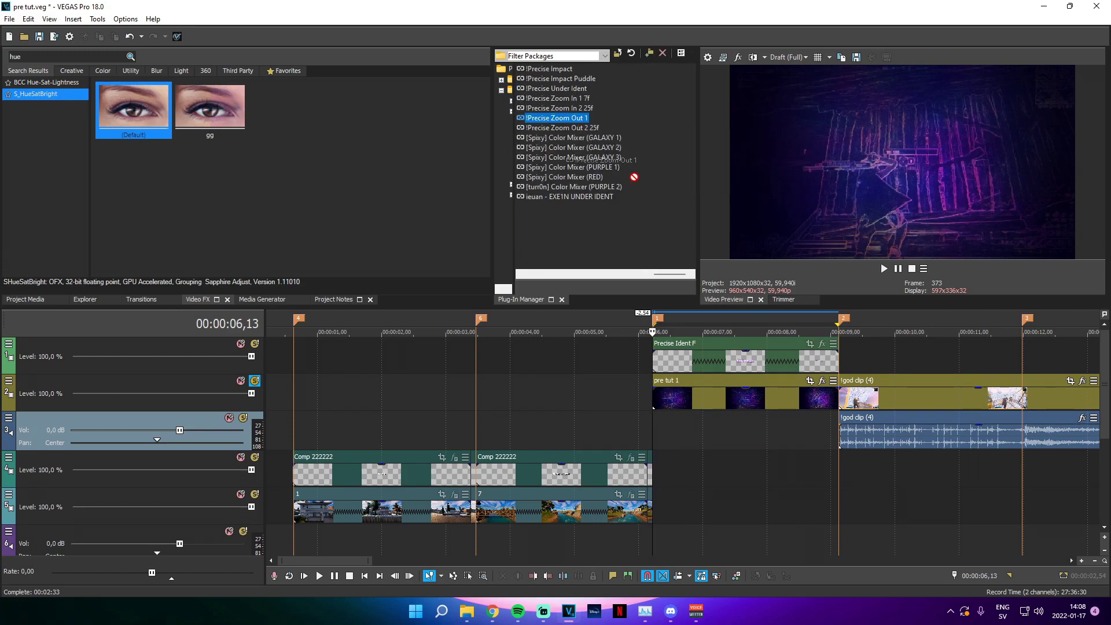
scroll(706, 487, up, 3)
mouse_move(600, 434)
mouse_down()
mouse_move(716, 442)
mouse_move(676, 434)
mouse_up()
click(673, 417)
drag(587, 127, 712, 394)
click(458, 80)
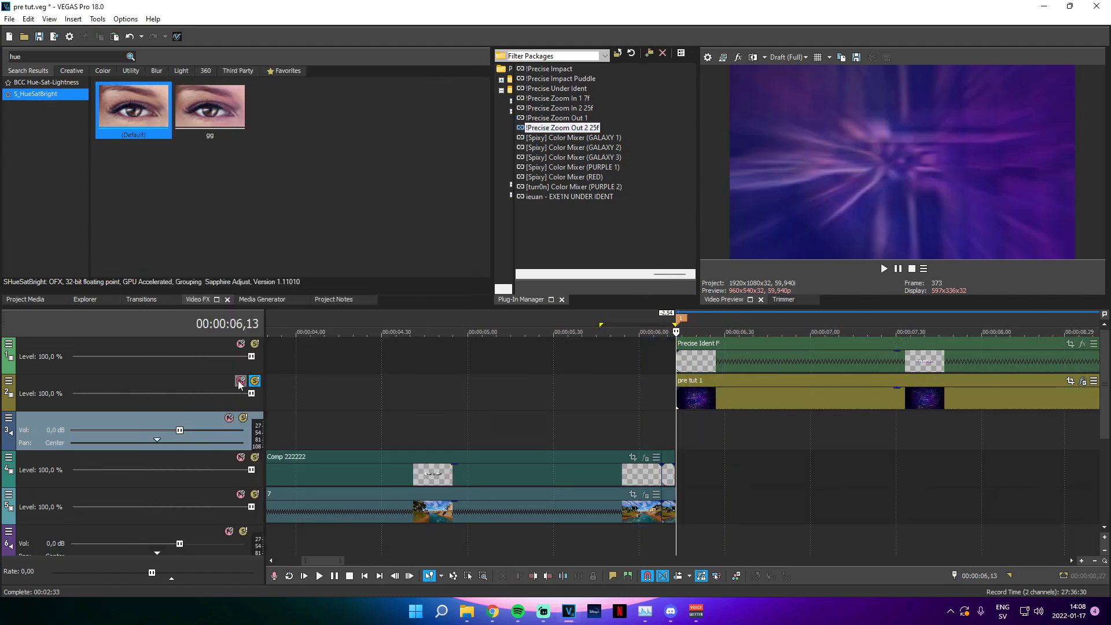
Turn off solo for the pre tut 1 track and play back the ident section up to 00:00:09,08
drag(597, 431, 792, 442)
click(808, 444)
scroll(758, 449, down, 3)
drag(673, 453, 811, 454)
click(811, 454)
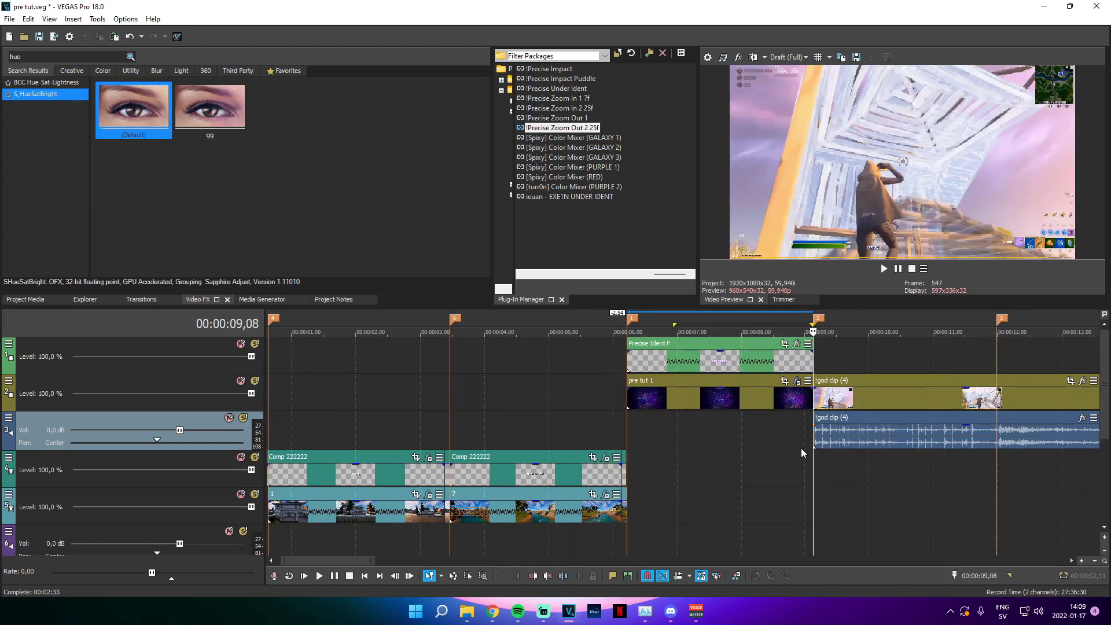
Insert a new top video track and add a white VEGAS Solid Color event at 00:00:09,08
key(ctrl+shift+q)
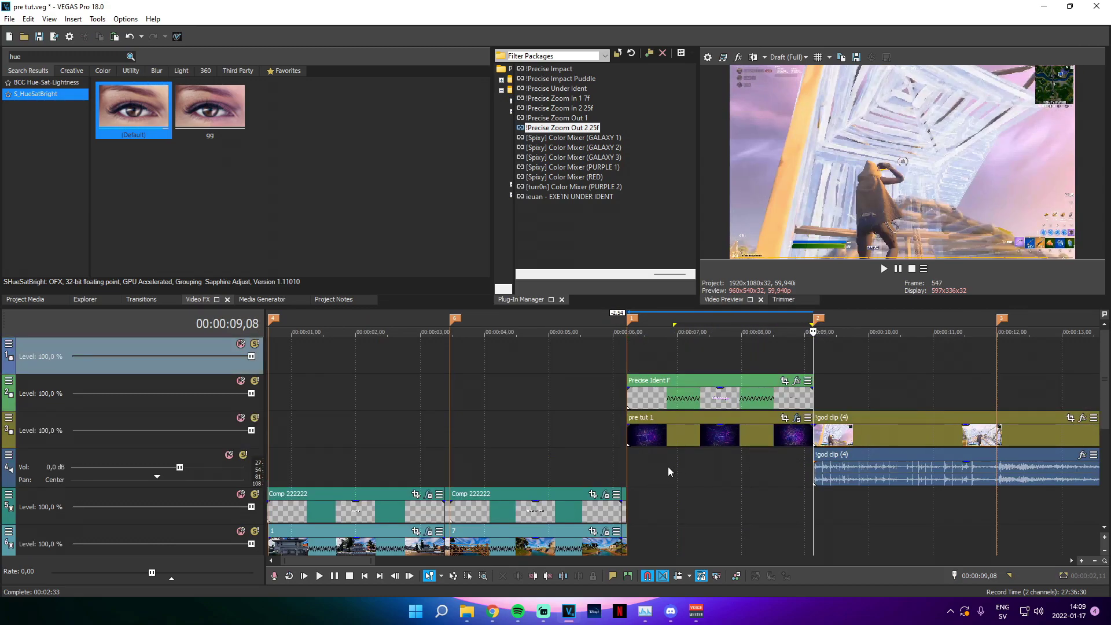
right_click(703, 356)
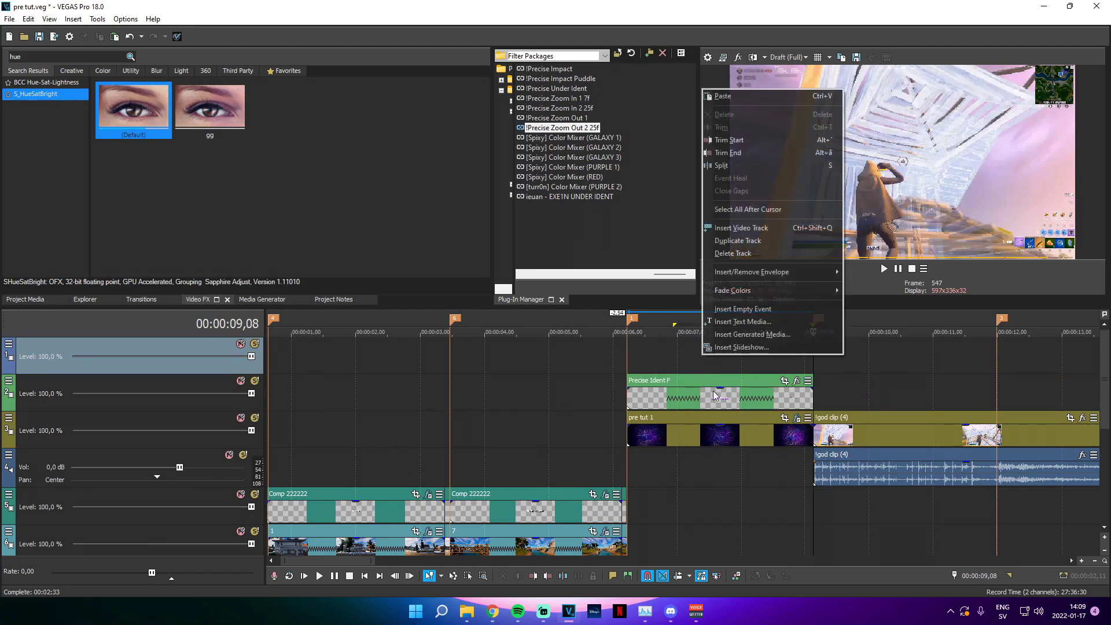
click(764, 331)
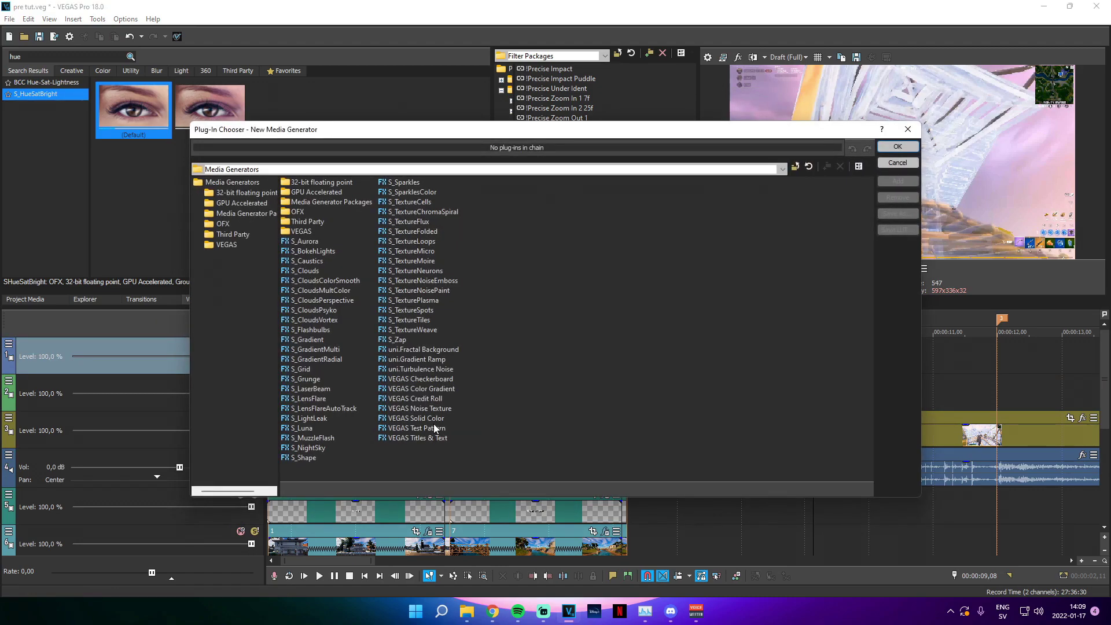
click(416, 418)
click(896, 182)
click(897, 147)
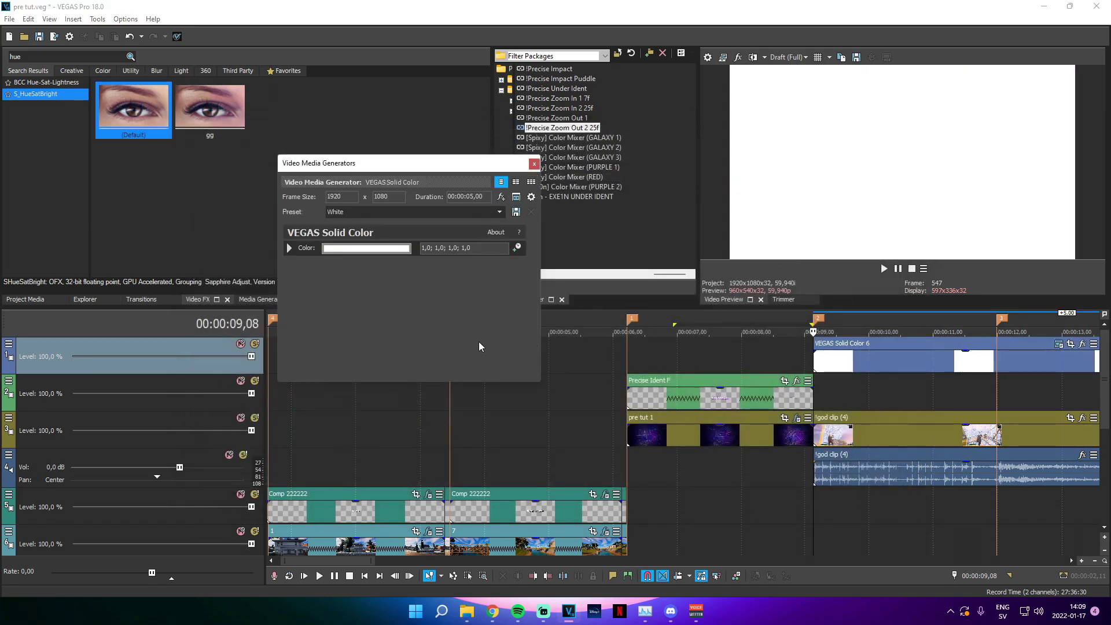
Change the VEGAS Solid Color event's colour from white to black and close the generator
click(365, 248)
click(269, 386)
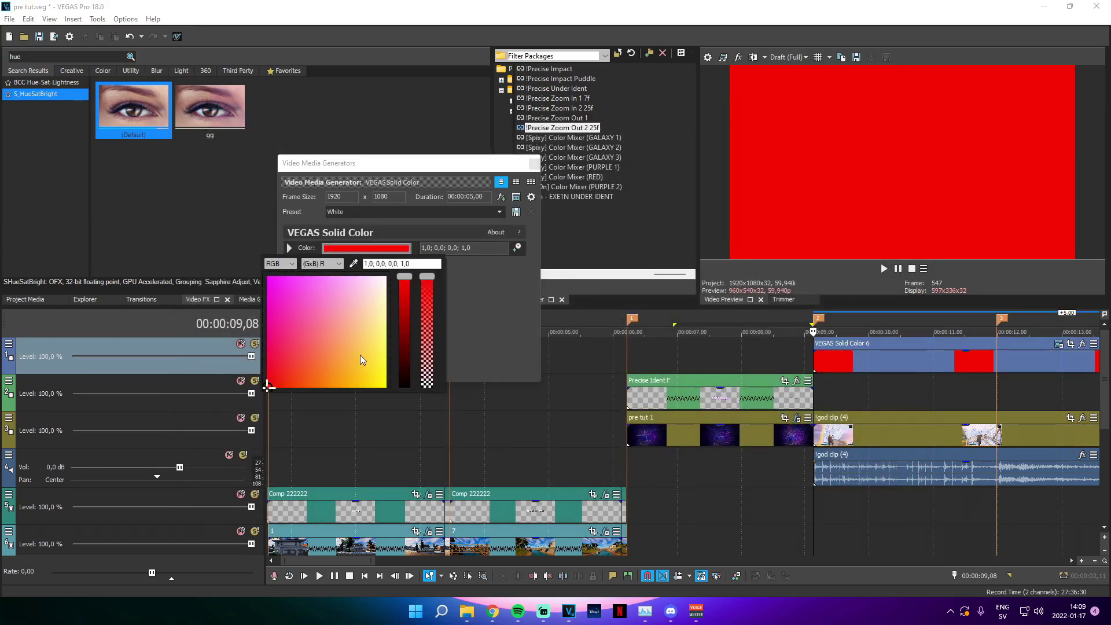
drag(404, 284, 408, 526)
click(534, 164)
Extend the black solid's start to 00:00:08,49, split it at 00:00:09,08 and delete the piece after the cut
scroll(564, 486, up, 3)
drag(535, 491, 560, 486)
click(451, 468)
drag(423, 468, 623, 486)
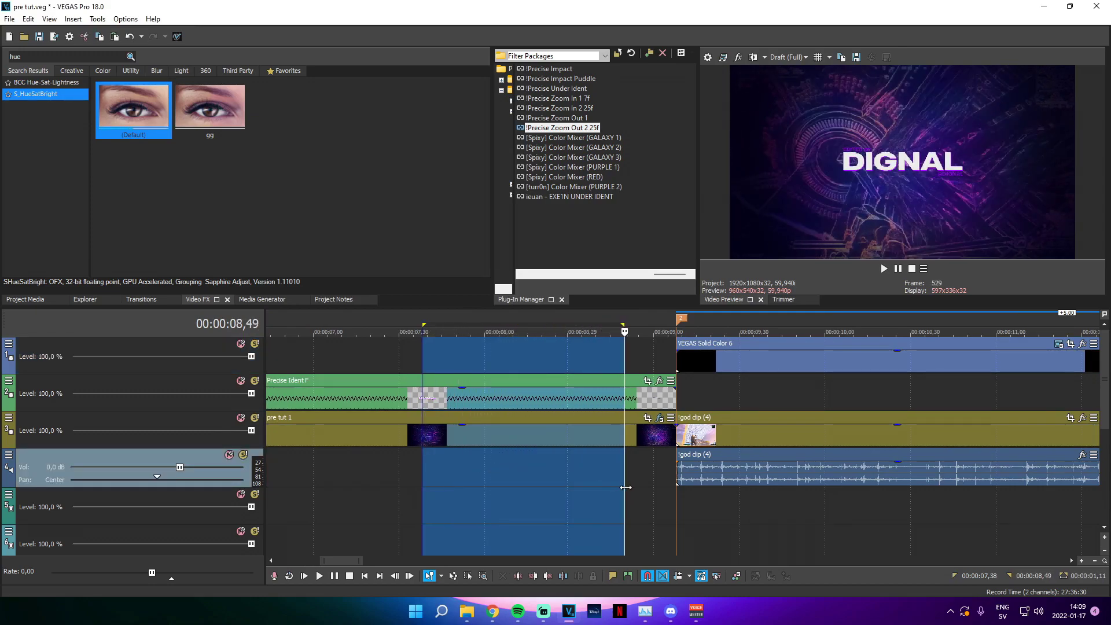
click(625, 492)
drag(715, 362, 663, 362)
click(676, 362)
key(s)
click(685, 365)
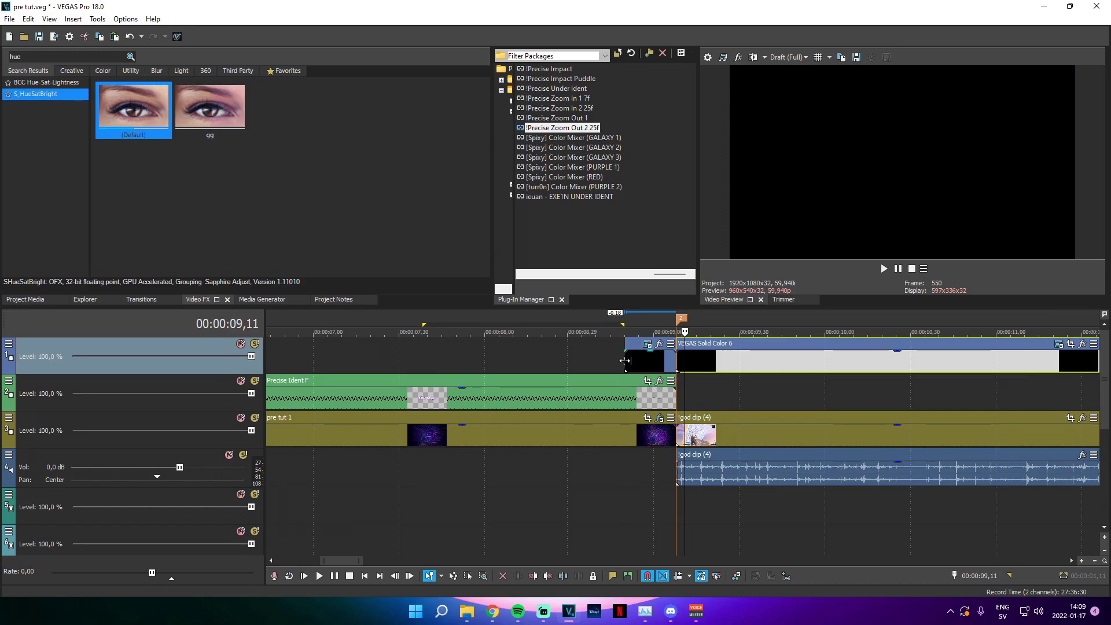
key(Delete)
Add a full-length fade-in to the black solid and move its track below the Precise Ident F track
click(622, 360)
click(599, 358)
drag(575, 362, 678, 355)
click(637, 365)
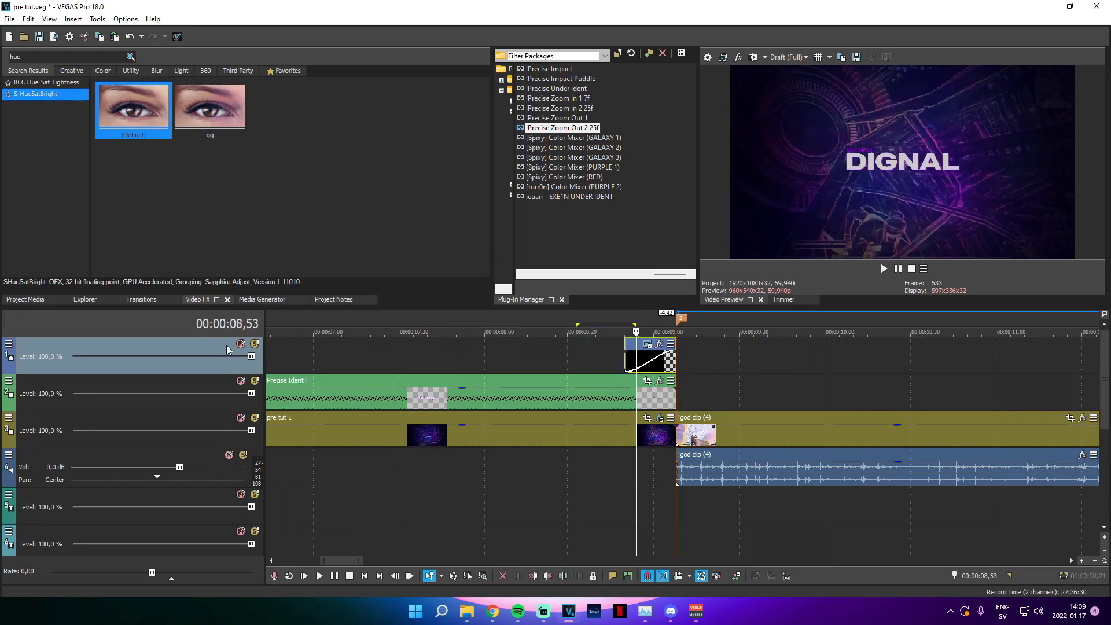
drag(227, 349, 226, 405)
click(579, 405)
scroll(639, 403, up, 3)
drag(625, 396, 968, 418)
click(972, 431)
Insert a velocity envelope on the !god clip (4) video event and add a velocity point at 00:00:11,59
scroll(900, 444, down, 4)
scroll(717, 453, down, 3)
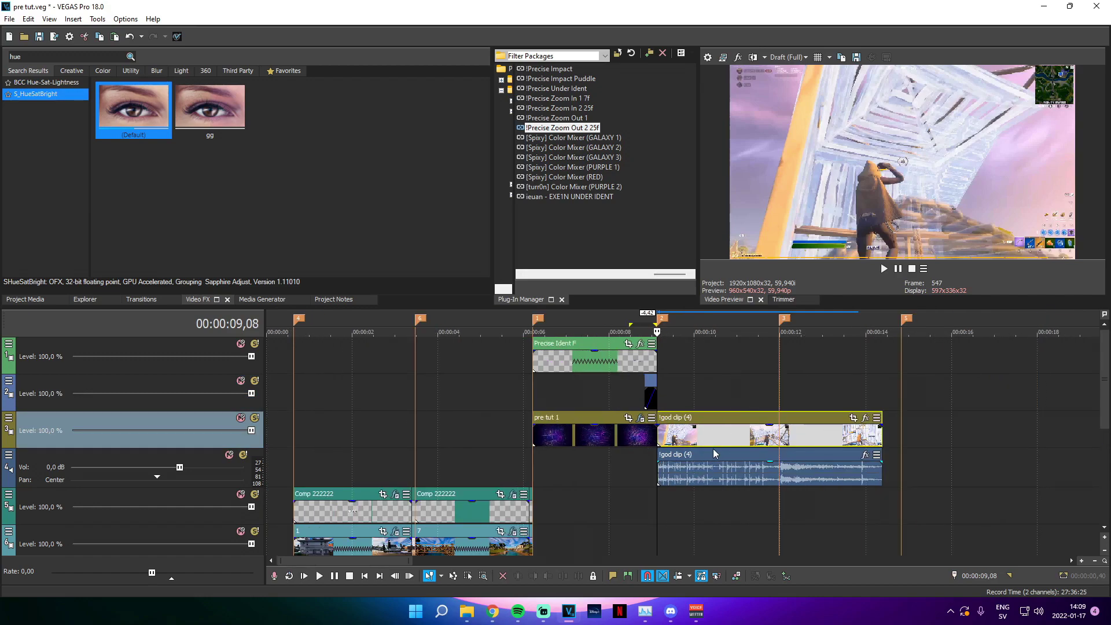
click(785, 443)
scroll(689, 441, up, 3)
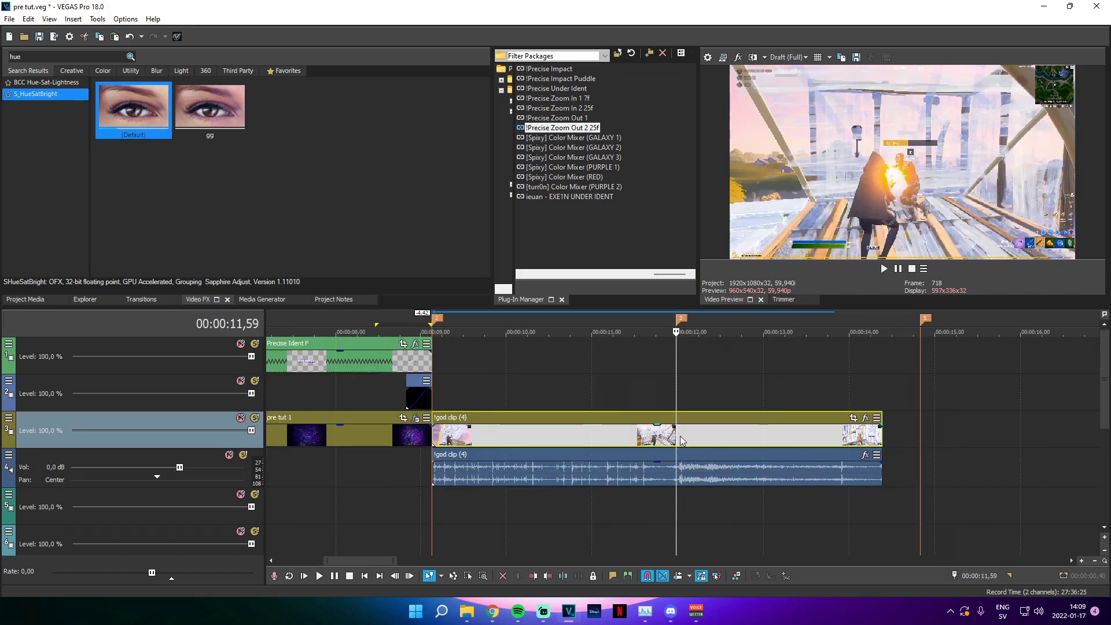
right_click(682, 438)
mouse_move(797, 480)
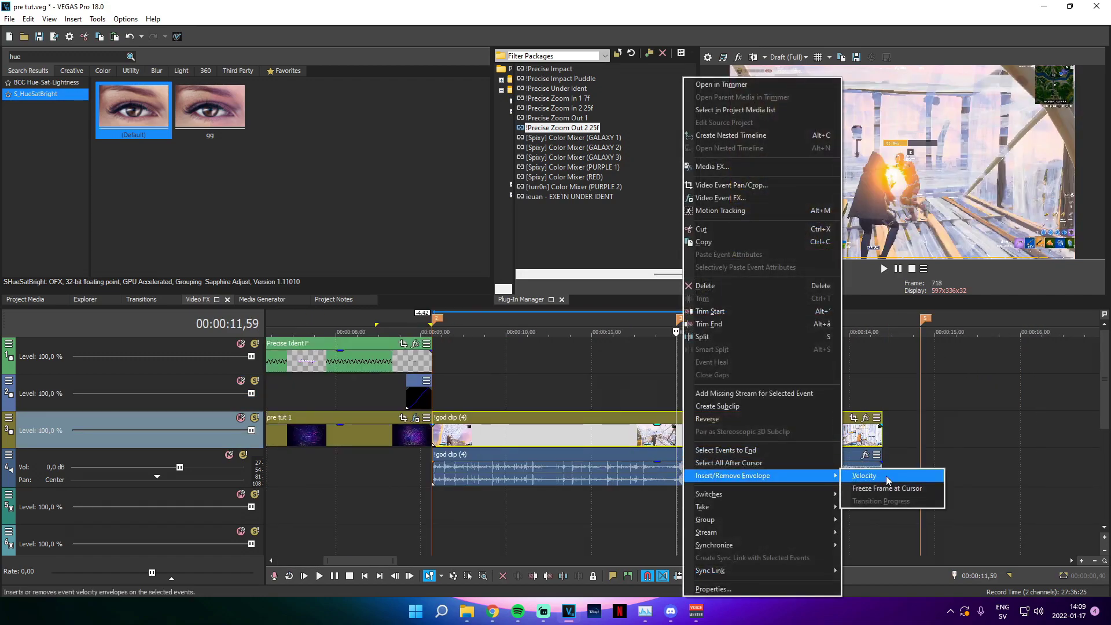
click(867, 475)
scroll(618, 453, up, 5)
scroll(678, 449, up, 2)
double_click(676, 442)
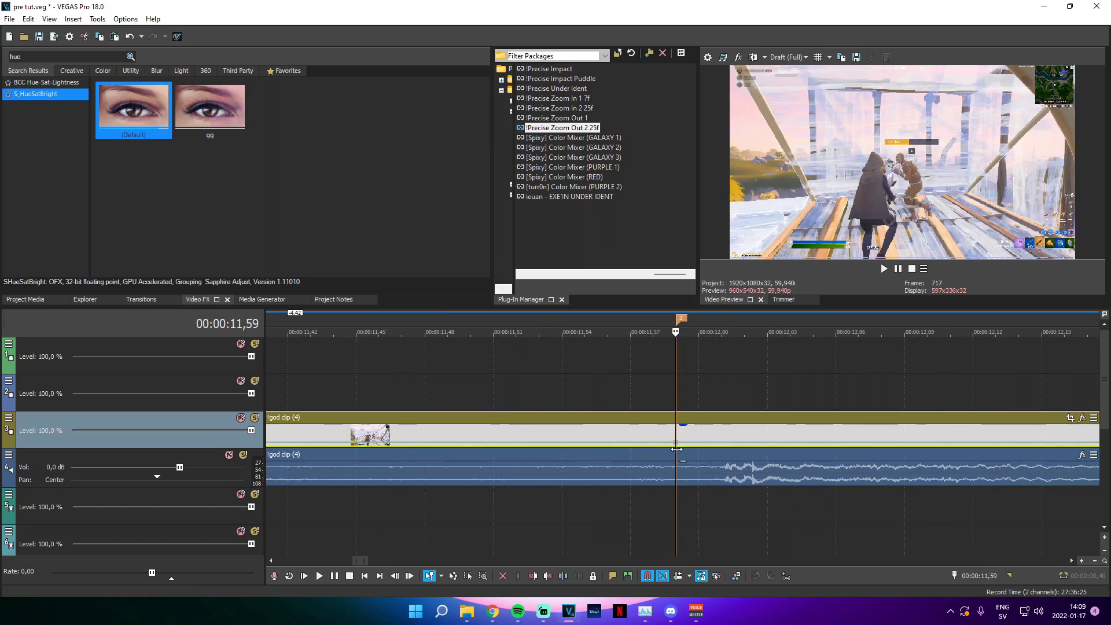
Add two more velocity points to the !god clip (4) video at 00:00:11,54 and 00:00:11,48
key(Left)
key(Left)
key(Left)
key(Left)
key(Left)
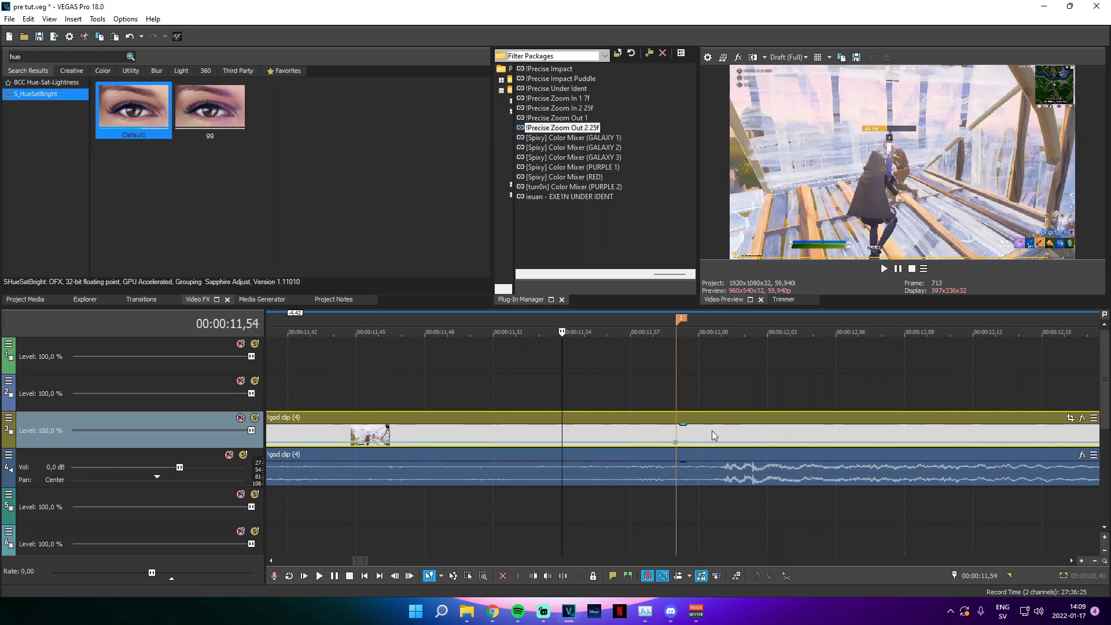
key(Left)
key(Left)
key(Left)
key(Left)
key(Left)
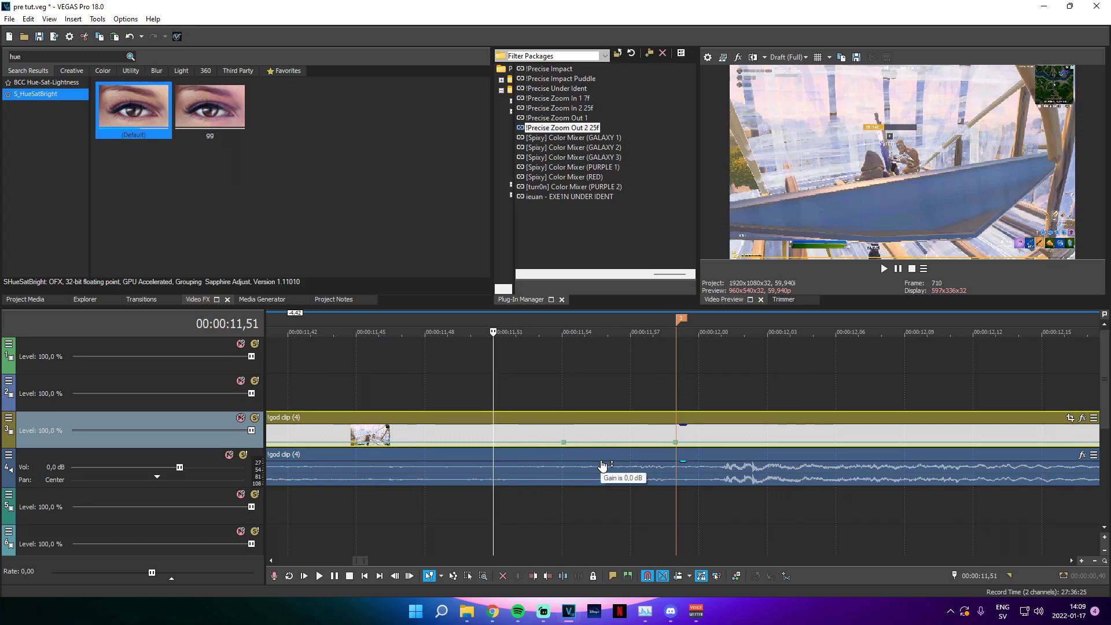
right_click(442, 443)
click(480, 354)
Set the 00:00:11,54 velocity point to 50% forward with a slow fade and raise the 00:00:11,59 point near the top
right_click(564, 443)
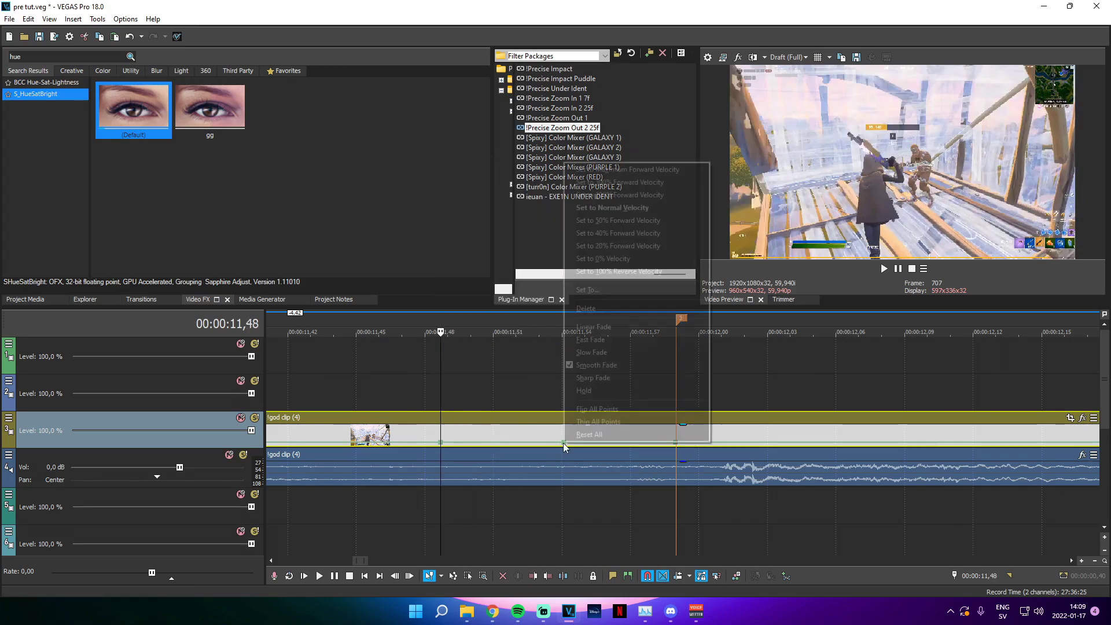
click(619, 221)
right_click(564, 443)
click(606, 353)
click(673, 438)
drag(676, 442, 680, 429)
Add a velocity point at 00:00:12,00, drop the speed back down there and preview the velocity ramp
key(space)
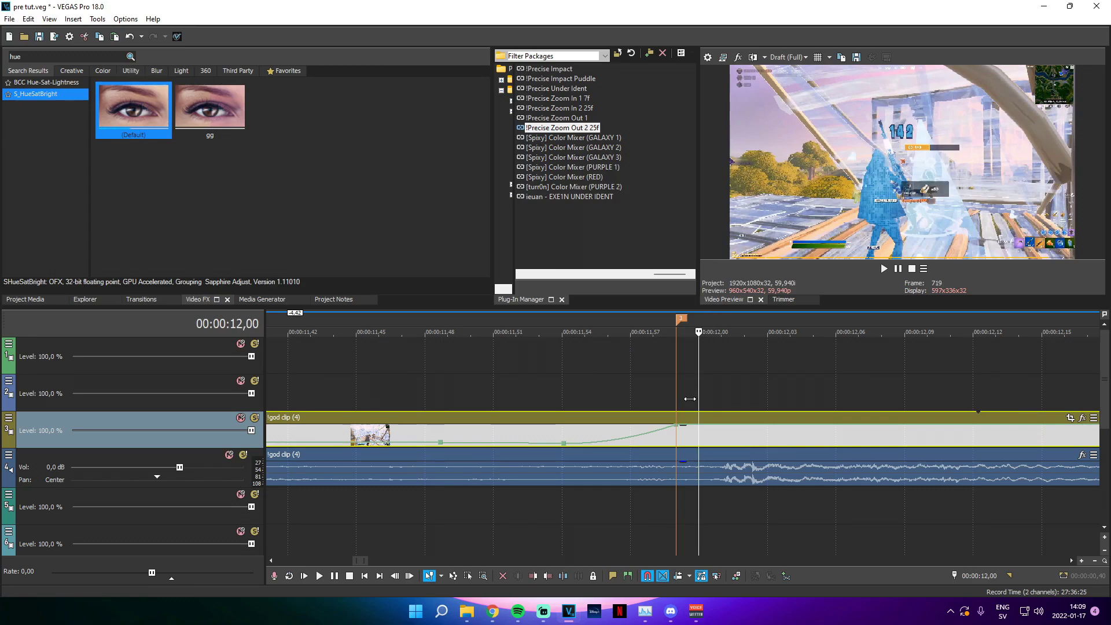
right_click(700, 428)
click(751, 201)
scroll(648, 509, down, 3)
mouse_move(492, 368)
mouse_down()
mouse_move(606, 393)
mouse_move(846, 393)
mouse_up()
Split the !god clip (4) video at 00:00:11,59 and again at 00:00:11,39
click(674, 442)
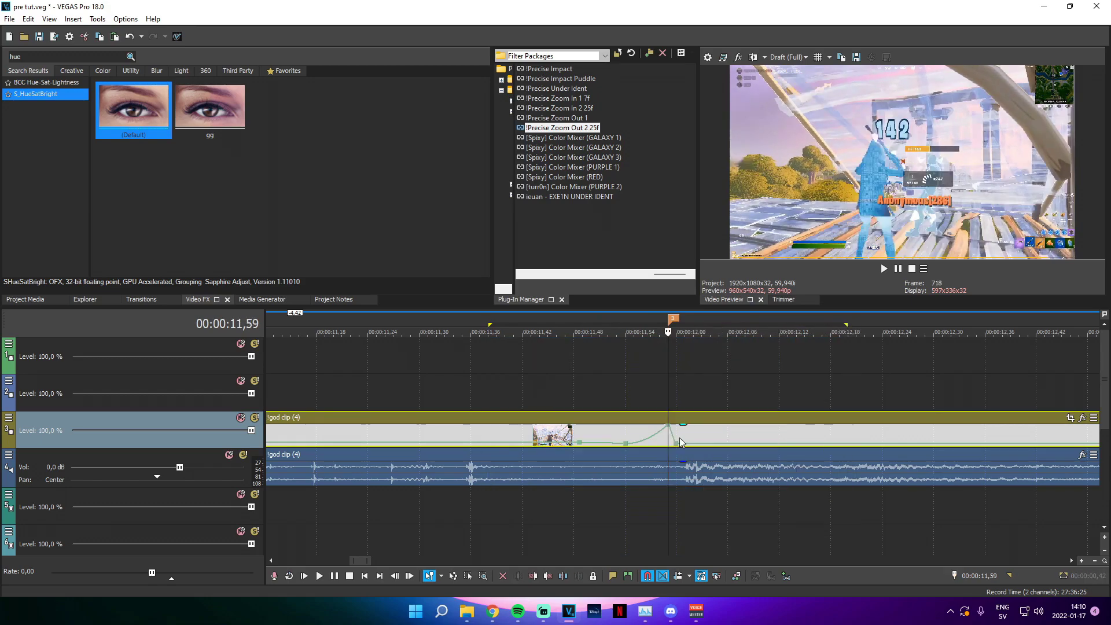
key(s)
scroll(671, 391, down, 4)
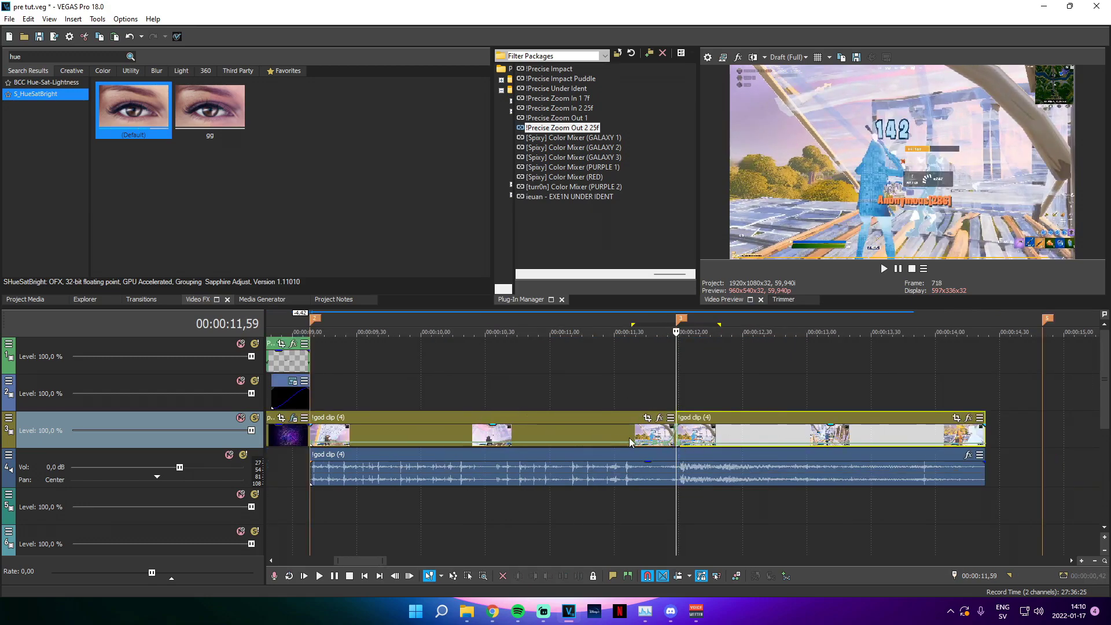
click(676, 401)
scroll(673, 405, up, 4)
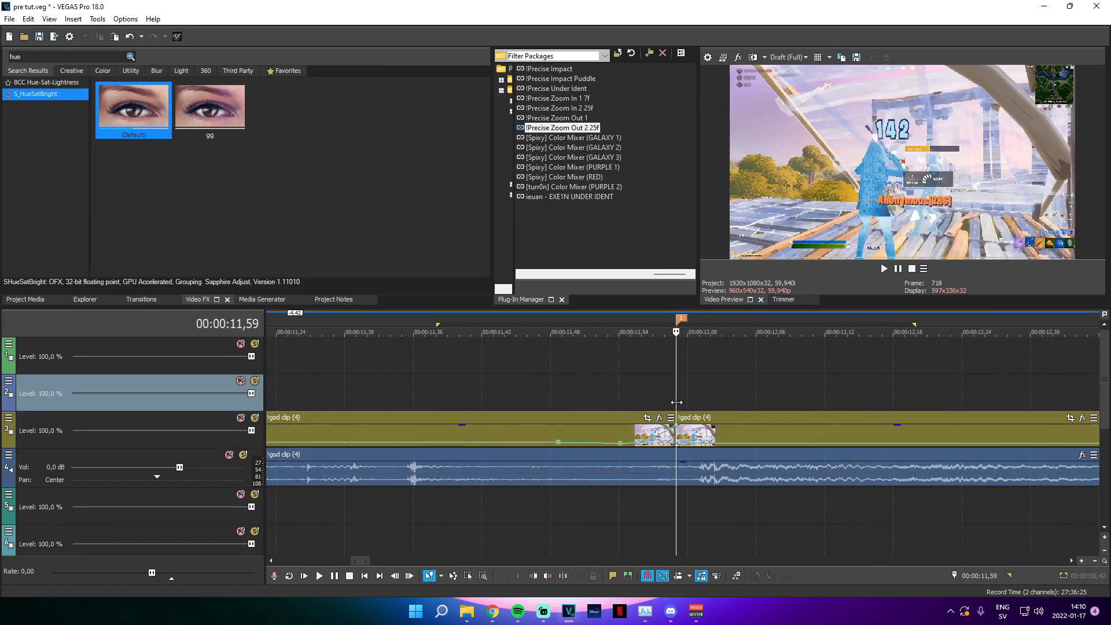
drag(673, 404, 447, 435)
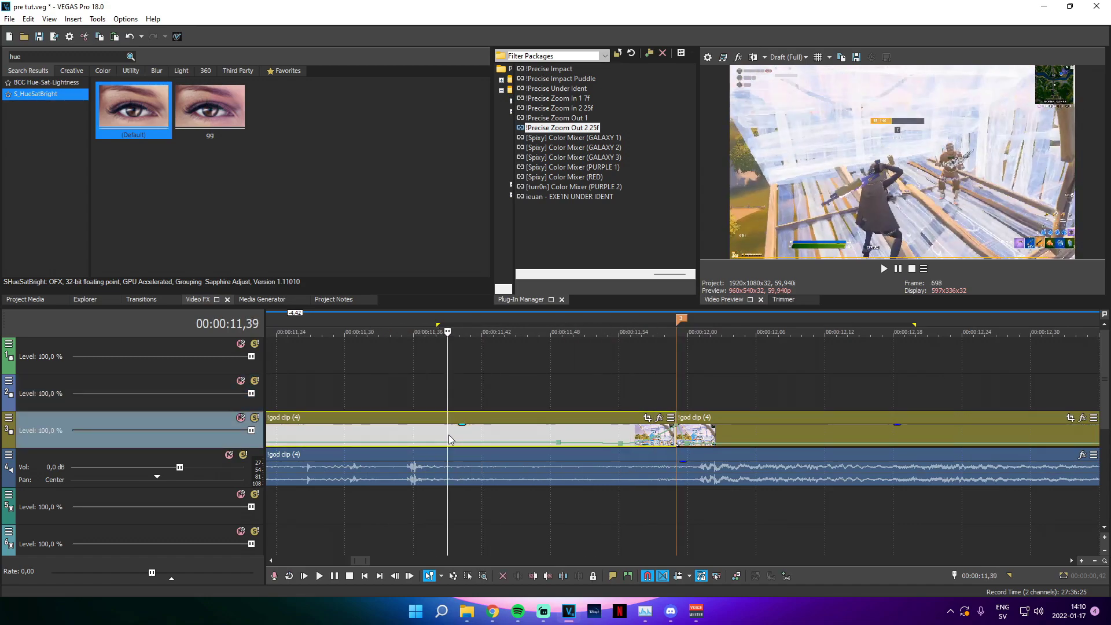
scroll(449, 435, down, 4)
Apply the !Precise Beatshake Glow filter package to the first !god clip (4) video piece after the ident
click(399, 387)
scroll(622, 453, up, 2)
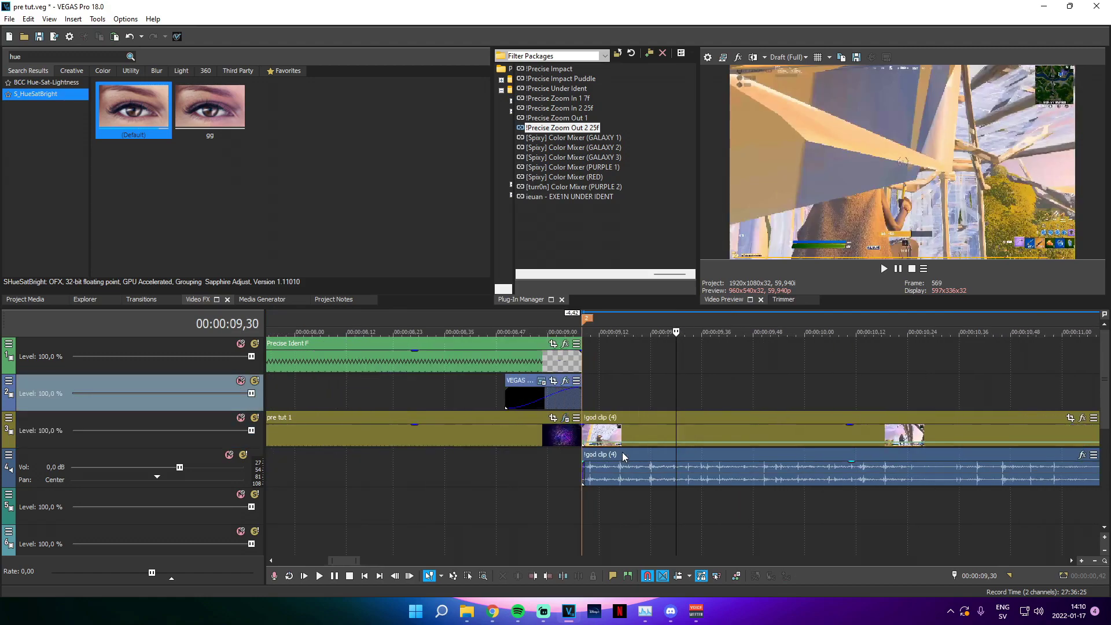
scroll(732, 437, down, 1)
click(731, 432)
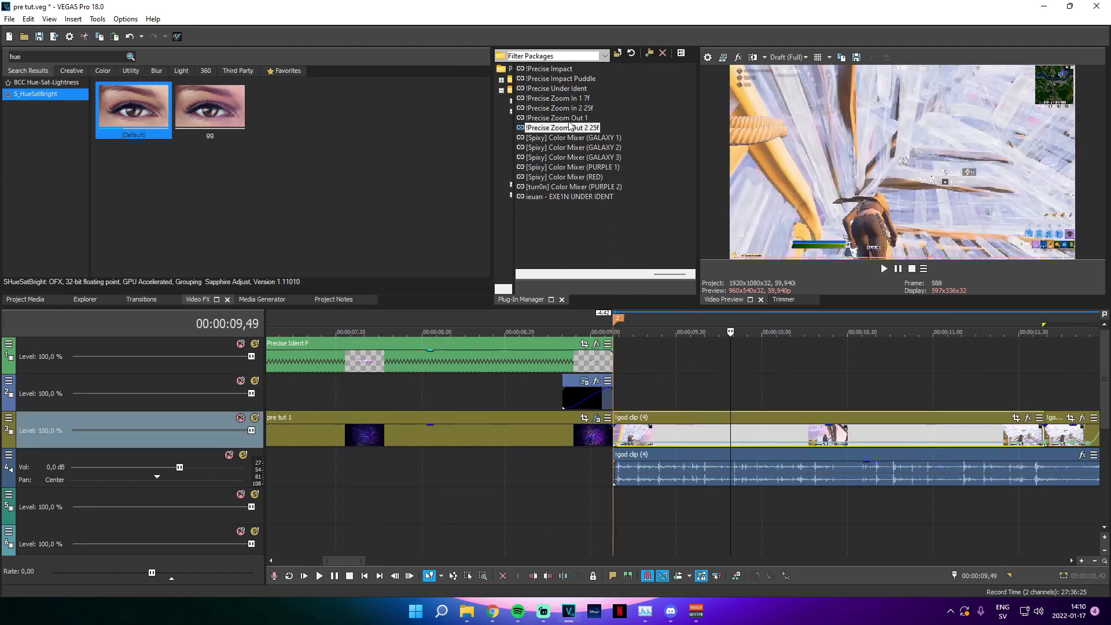
scroll(570, 123, up, 1)
scroll(759, 377, down, 1)
click(728, 384)
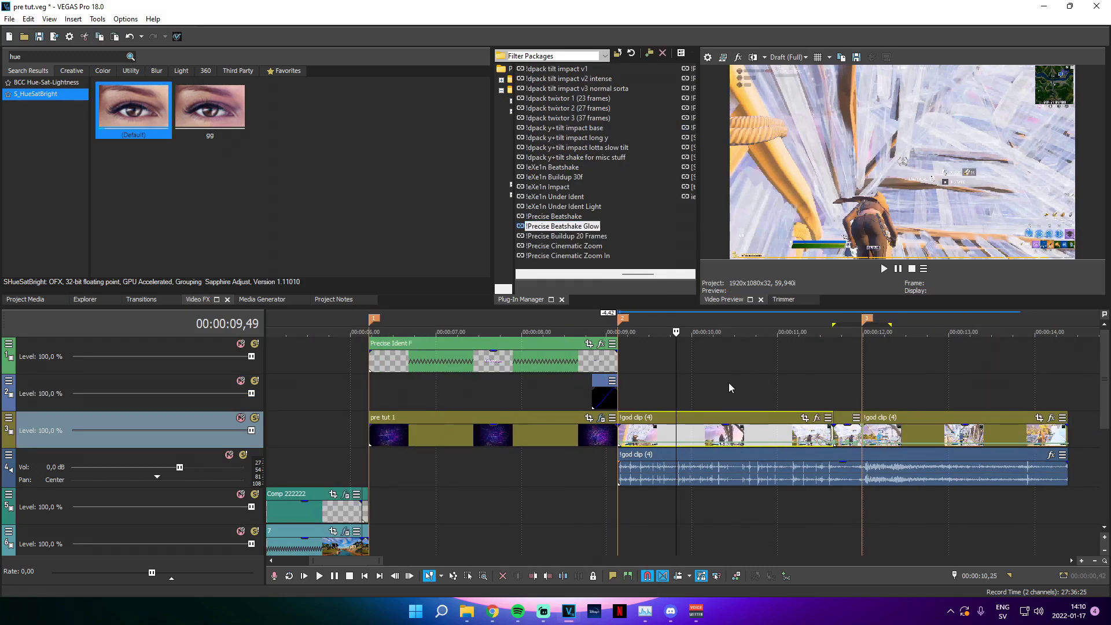
click(780, 432)
click(709, 388)
click(652, 432)
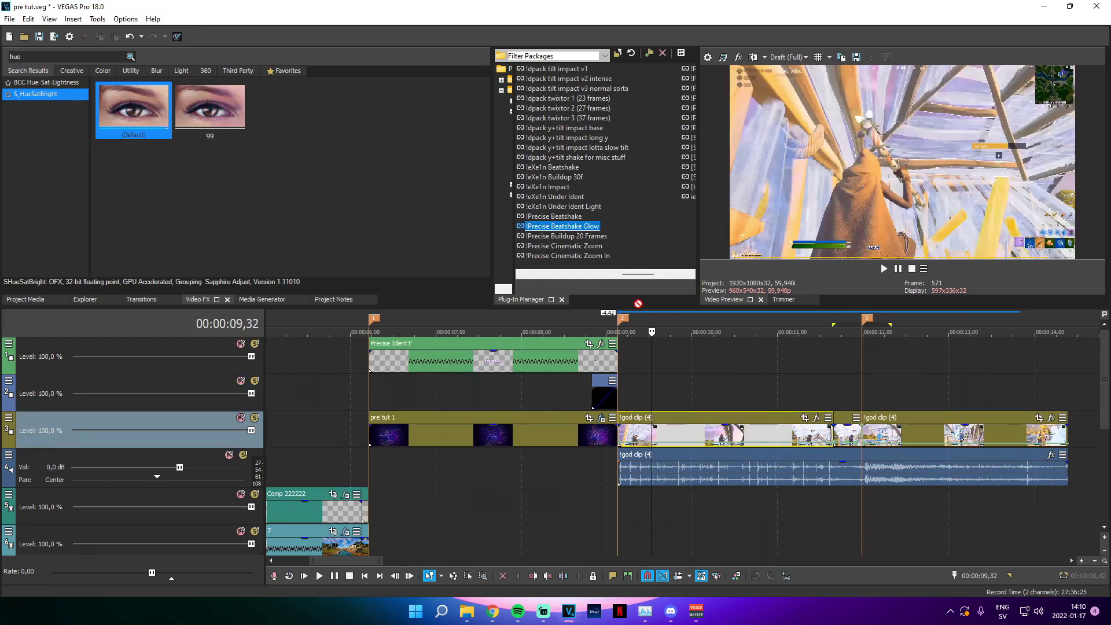
drag(639, 304, 672, 428)
Set a custom velocity value at the start of the first !god clip (4) piece, at 00:00:09,08
scroll(615, 481, up, 2)
drag(516, 486, 652, 509)
click(647, 504)
click(626, 437)
click(616, 447)
click(610, 436)
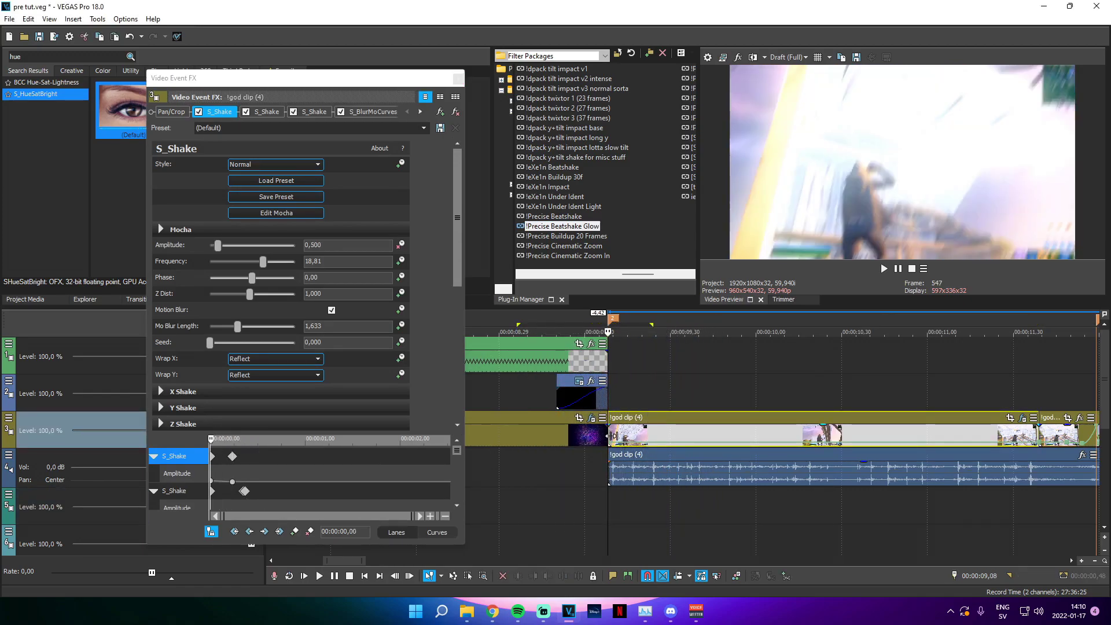
scroll(612, 435, up, 3)
right_click(678, 438)
click(710, 293)
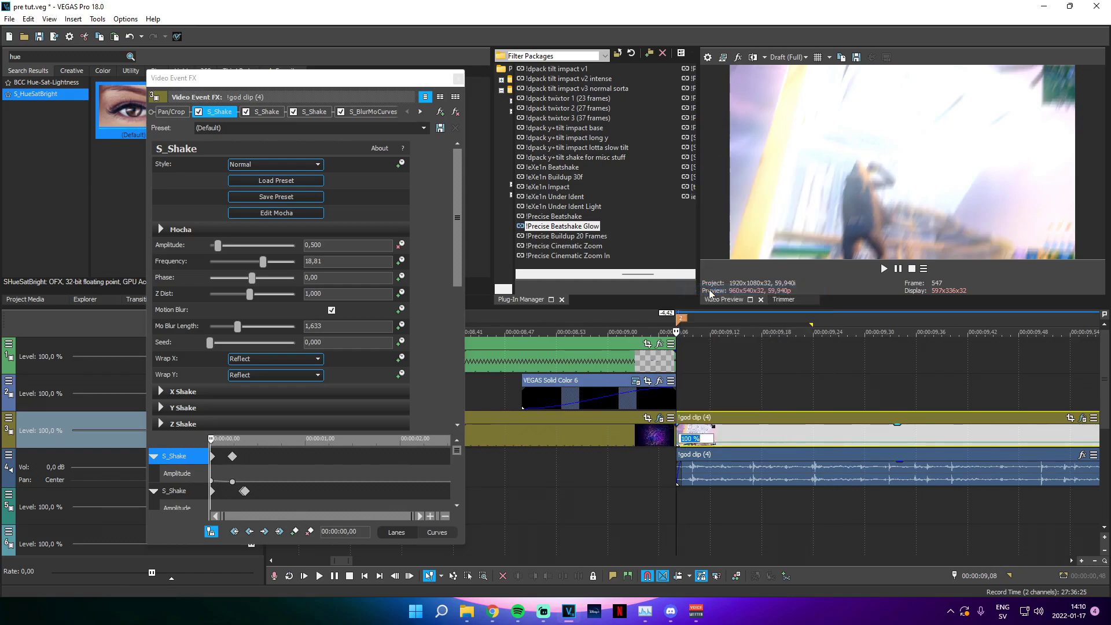
right_click(679, 444)
click(711, 293)
text(6)
Add velocity points to the first !god clip (4) piece at about 00:00:09,20 and 00:00:09,46
scroll(728, 395, down, 2)
drag(687, 393, 726, 394)
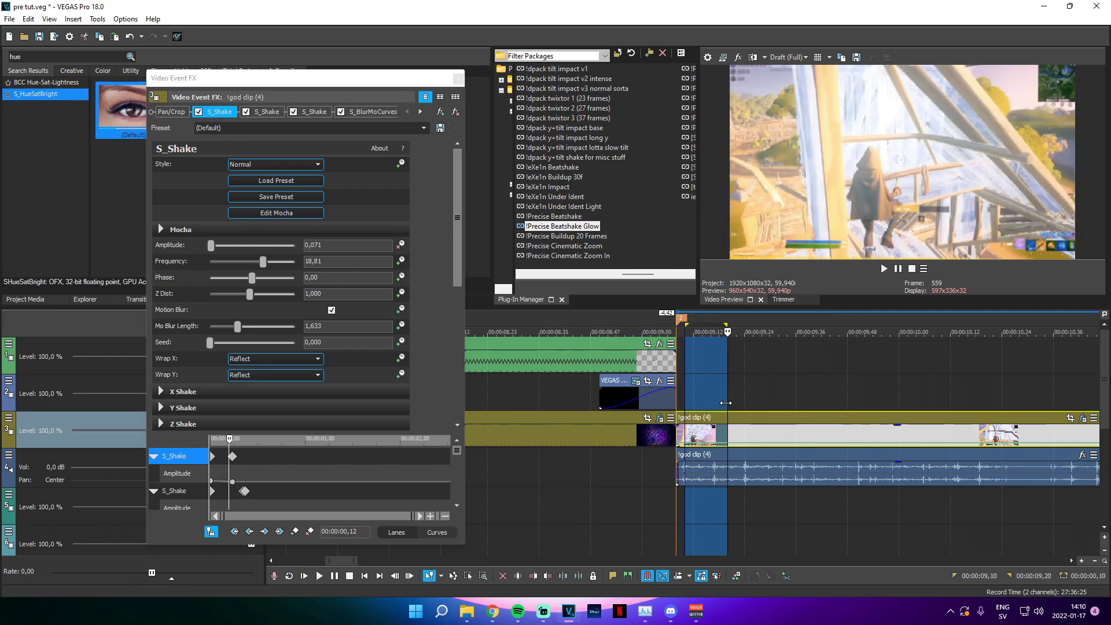
click(723, 395)
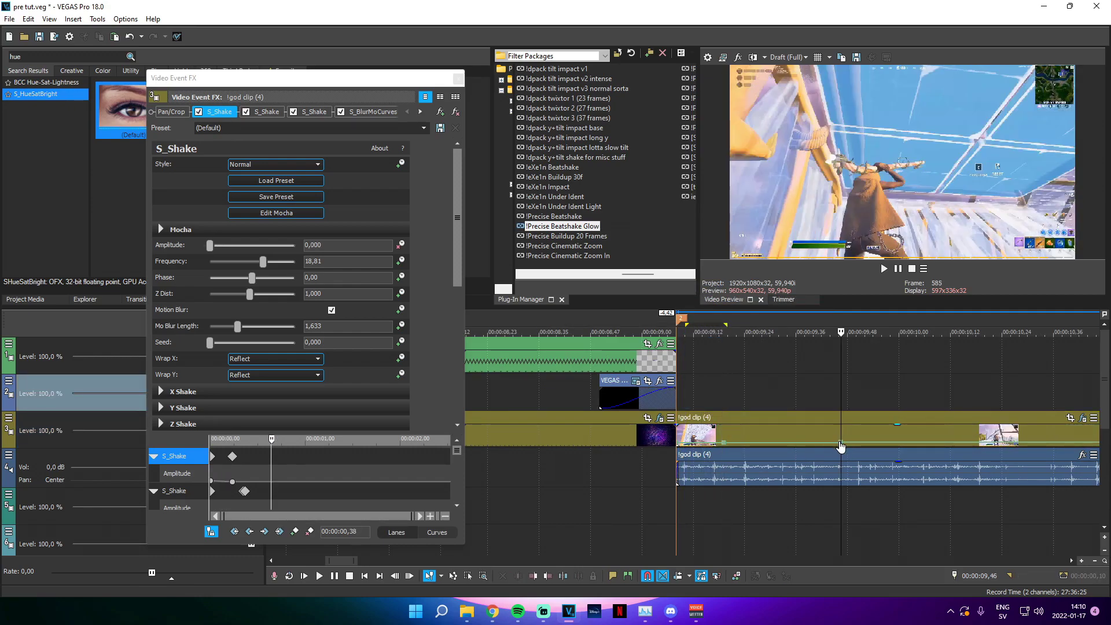
Preview the beatshake section of !god clip (4) and the following velocity ramp, closing the effects window
scroll(841, 446, down, 3)
drag(584, 505, 839, 508)
scroll(840, 507, up, 3)
drag(582, 494, 678, 517)
click(678, 517)
click(458, 78)
scroll(578, 337, down, 3)
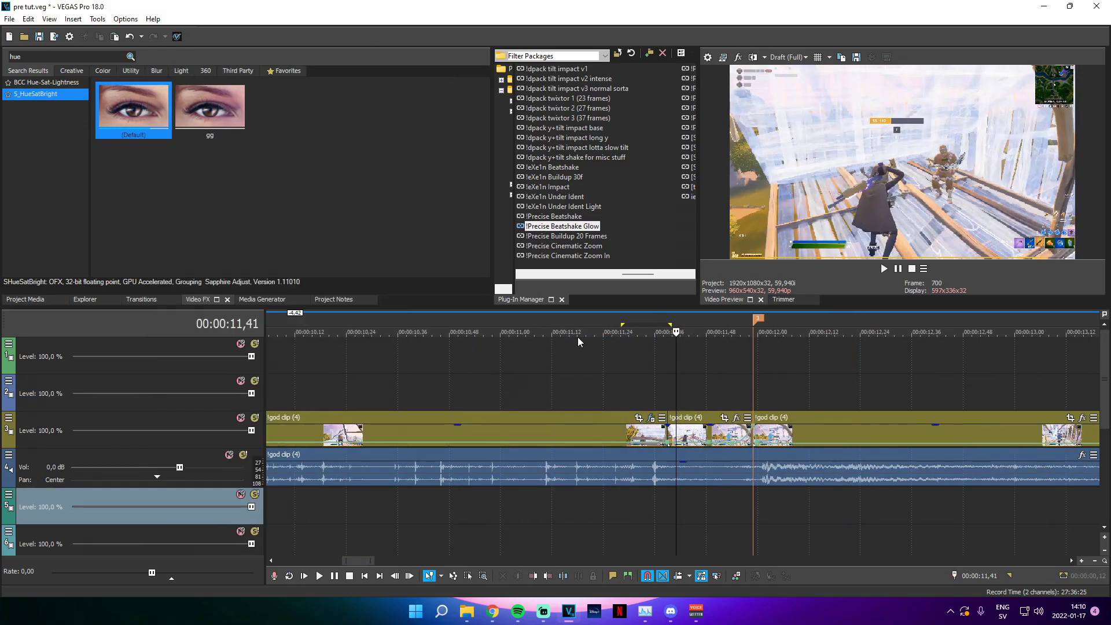
drag(550, 357, 998, 392)
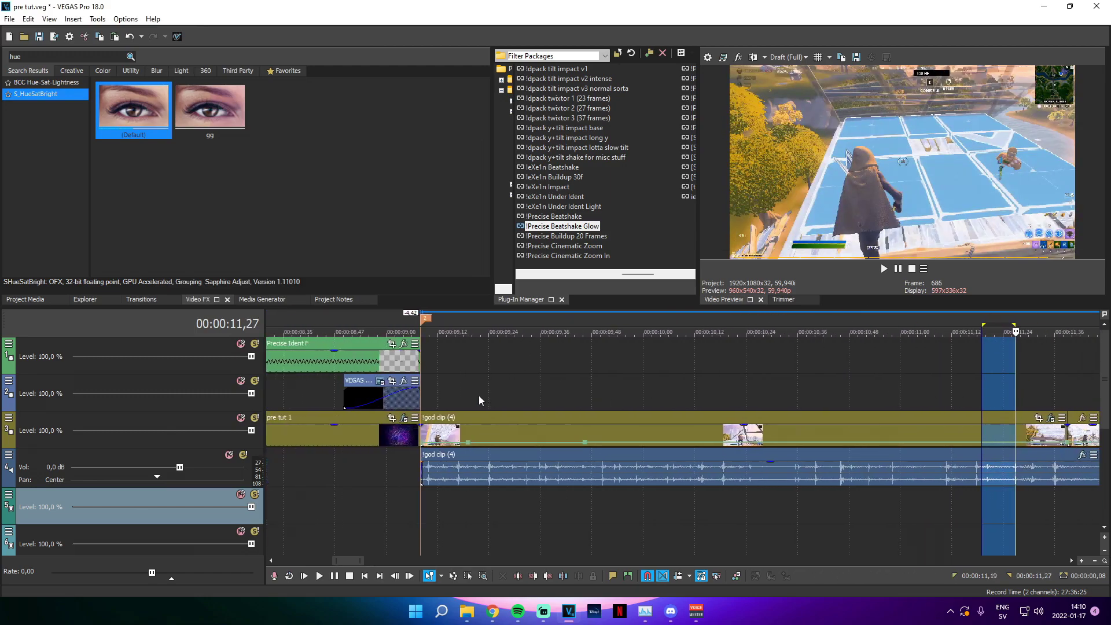
Move the velocity point nearest the start of the first !god clip (4) piece to 00:00:09,34 and preview it
click(472, 395)
right_click(469, 443)
click(445, 426)
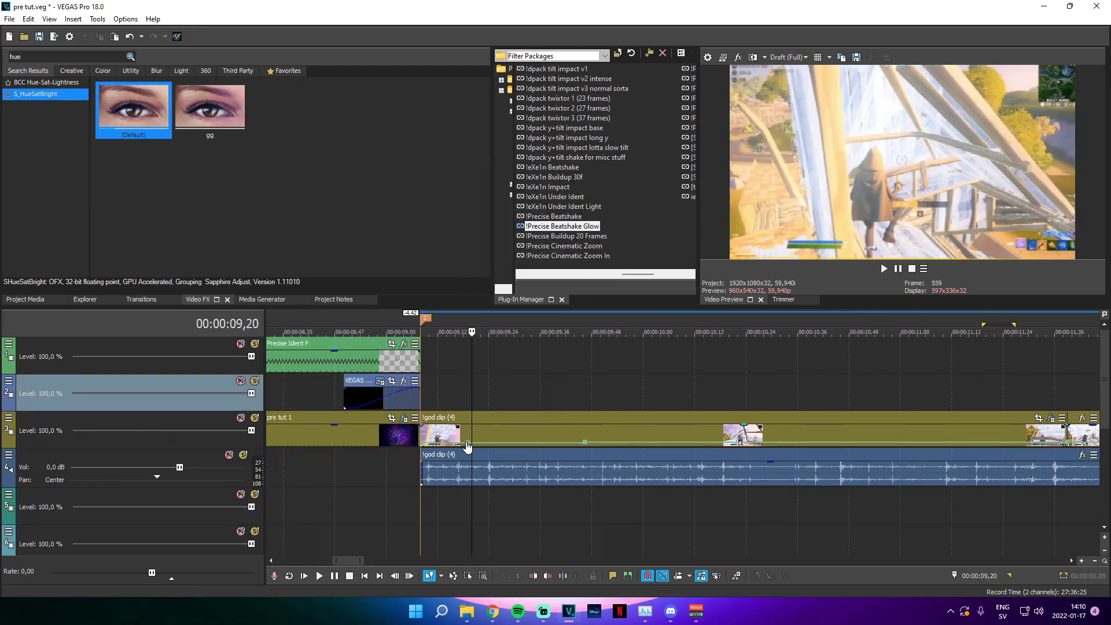
drag(468, 443, 458, 443)
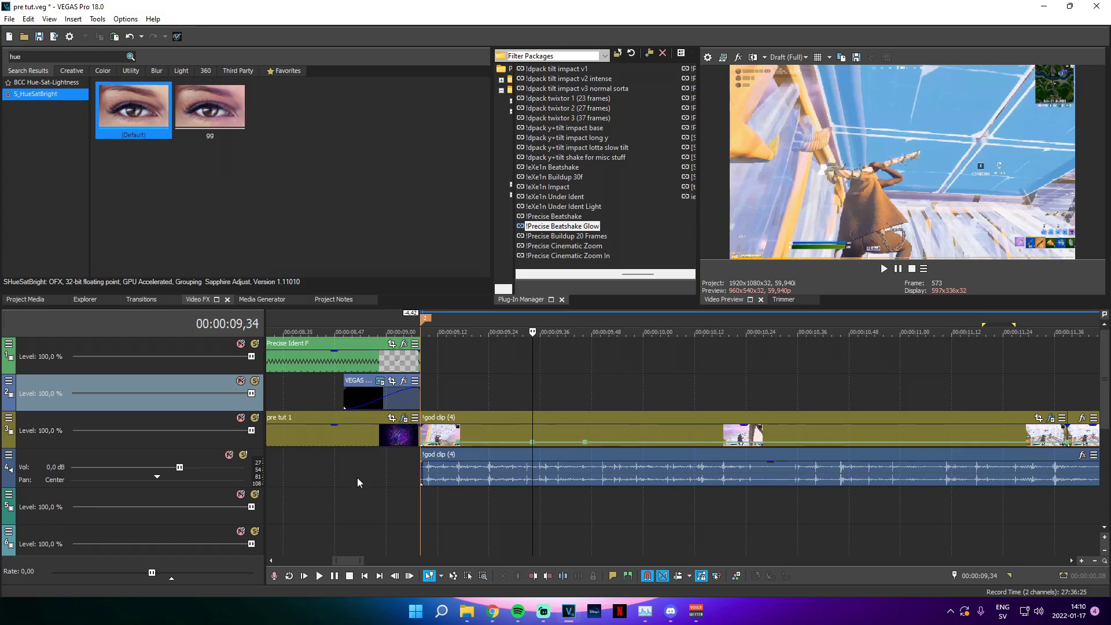
drag(357, 479, 596, 490)
Apply the !Precise Impact Puddle filter package to the !god clip (4) piece starting at 00:00:11,59
scroll(645, 493, down, 4)
drag(754, 531, 813, 530)
scroll(813, 531, up, 4)
drag(620, 531, 693, 527)
click(684, 388)
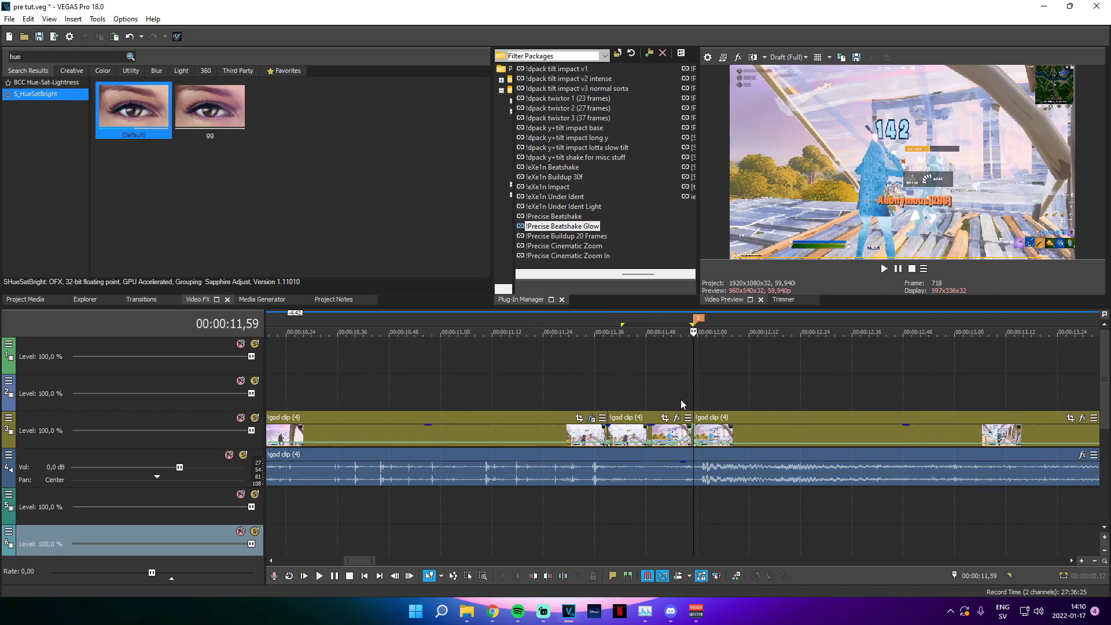
scroll(554, 219, down, 6)
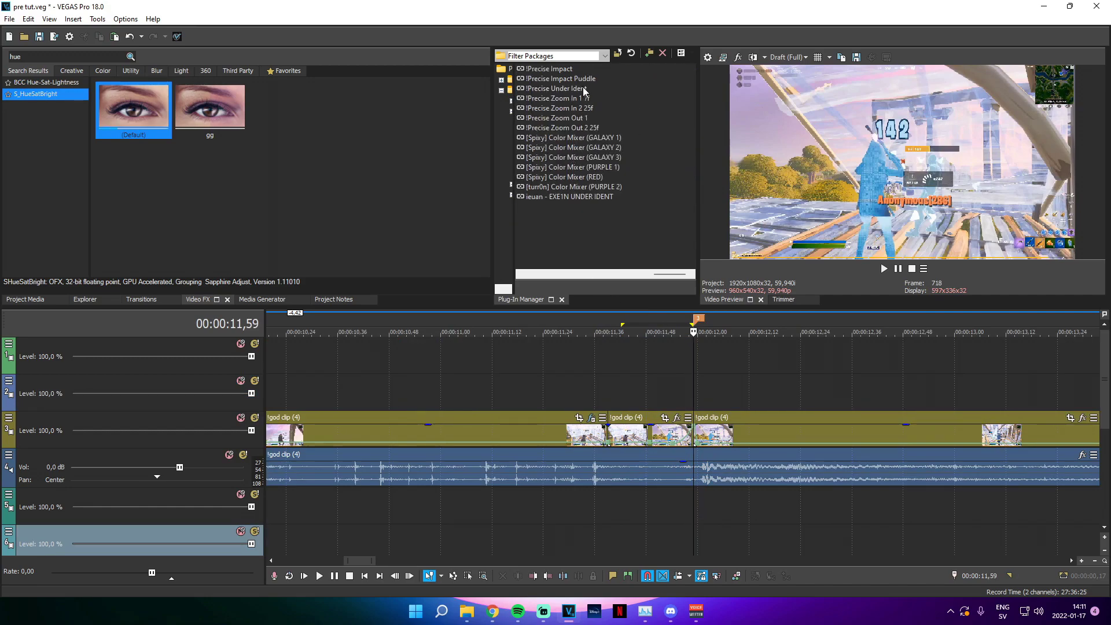
scroll(1091, 467, down, 5)
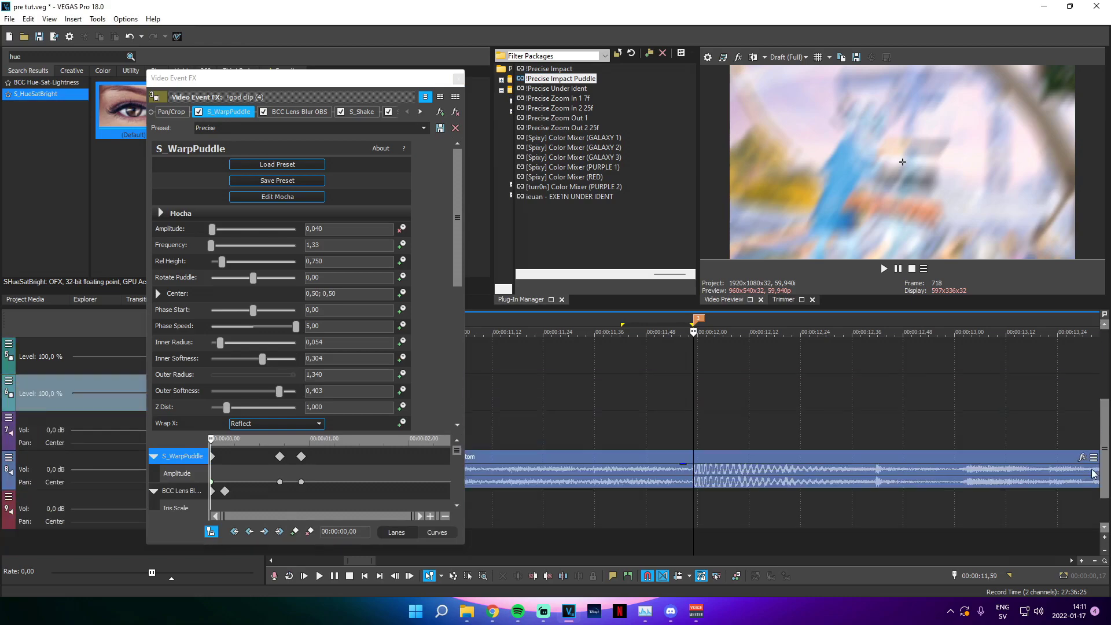
Split the last !god clip (4) video piece on the music hit at 00:00:12,41, delete the remainder and close the effects window
scroll(866, 416, up, 2)
scroll(813, 433, down, 1)
click(796, 461)
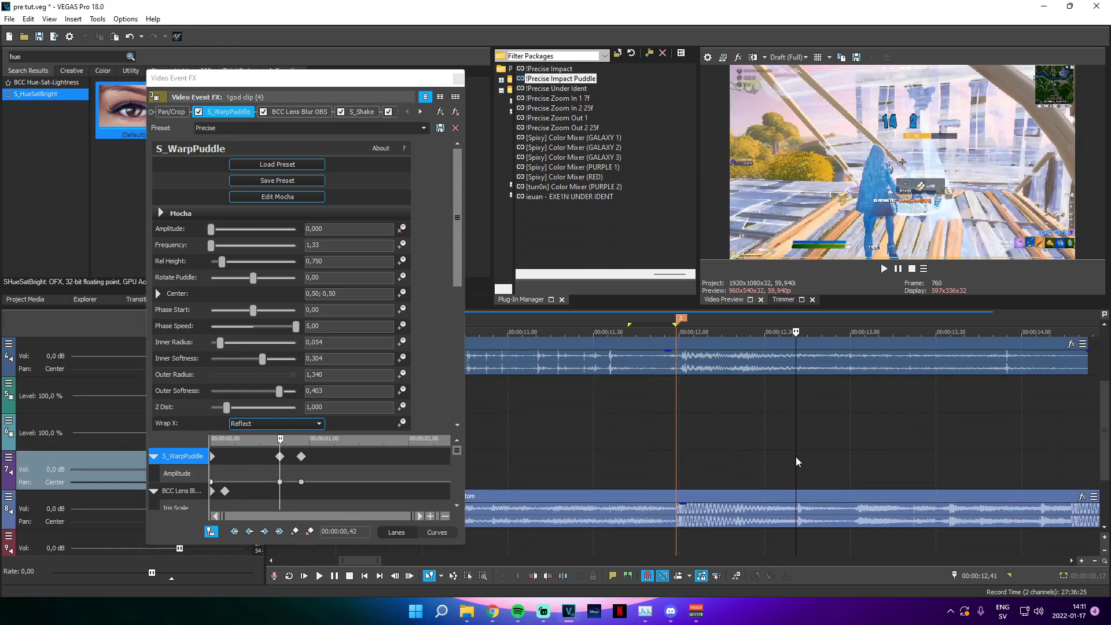
scroll(794, 460, up, 5)
drag(684, 453, 692, 453)
click(684, 459)
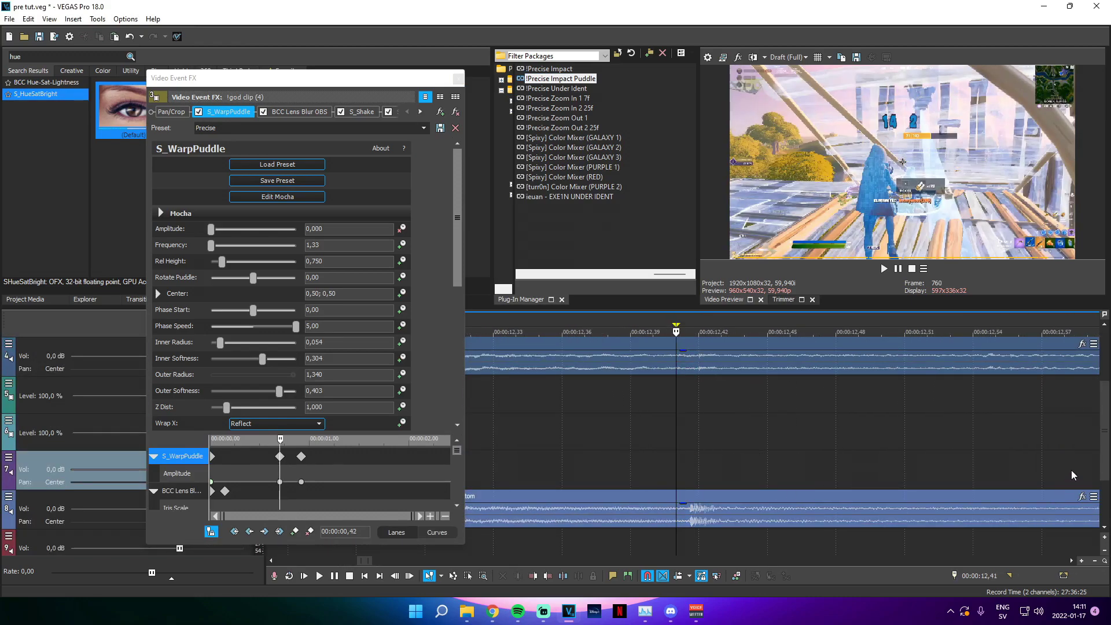
scroll(935, 363, up, 4)
click(683, 437)
key(s)
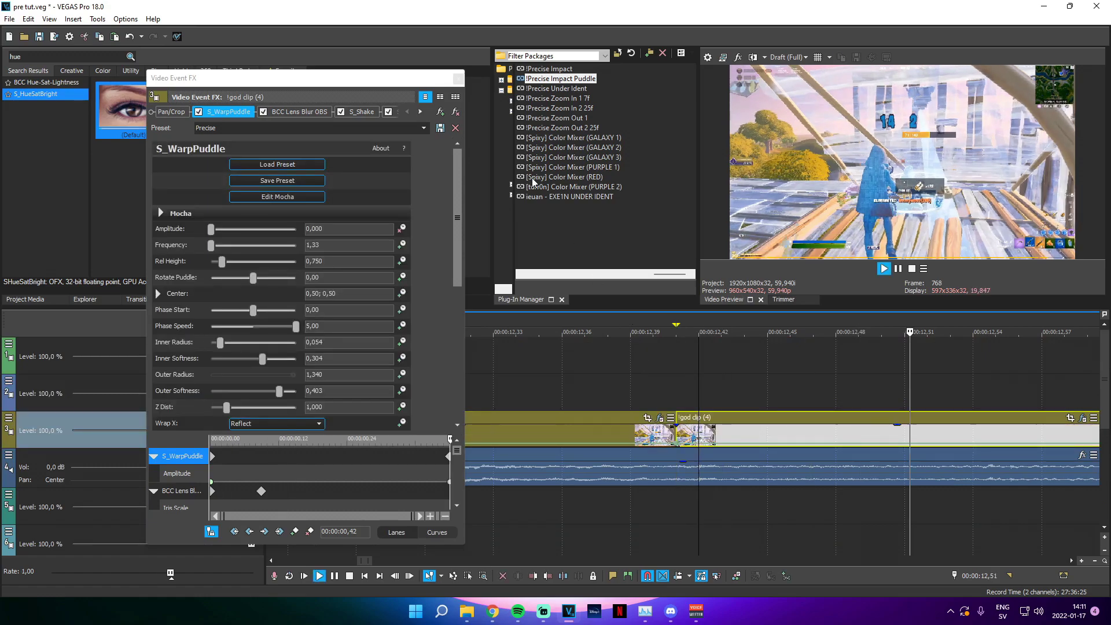
key(Delete)
click(457, 78)
Split the !god clip (4) audio where its video ends at 00:00:12,41 and delete the remainder
scroll(632, 398, down, 3)
click(666, 475)
key(s)
click(693, 480)
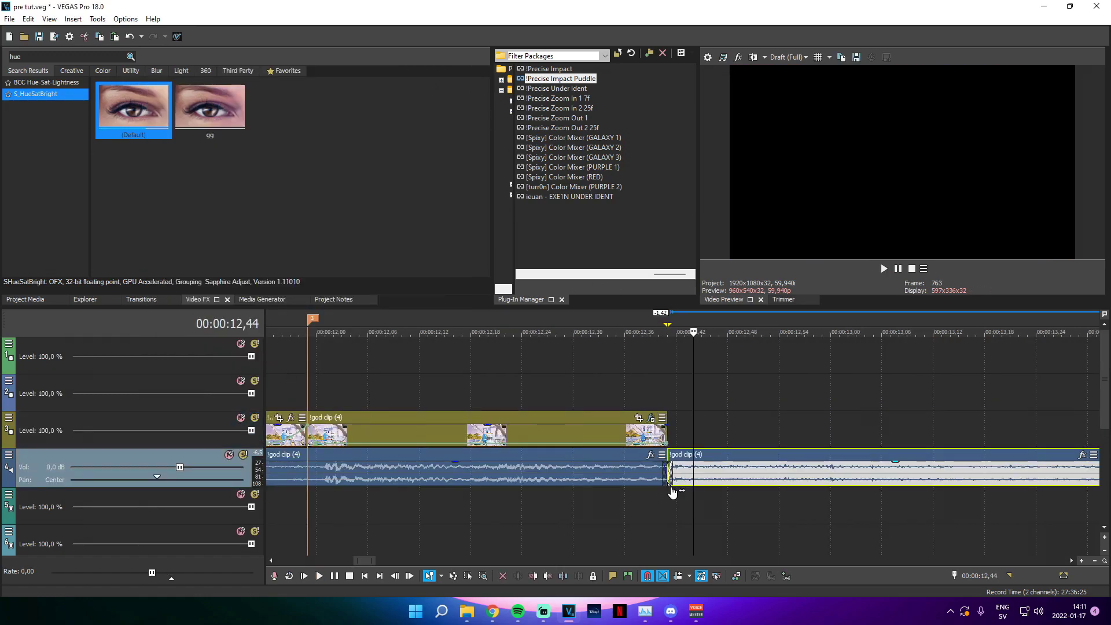
scroll(672, 486, down, 4)
key(Delete)
click(665, 392)
click(671, 391)
scroll(673, 428, up, 3)
click(675, 464)
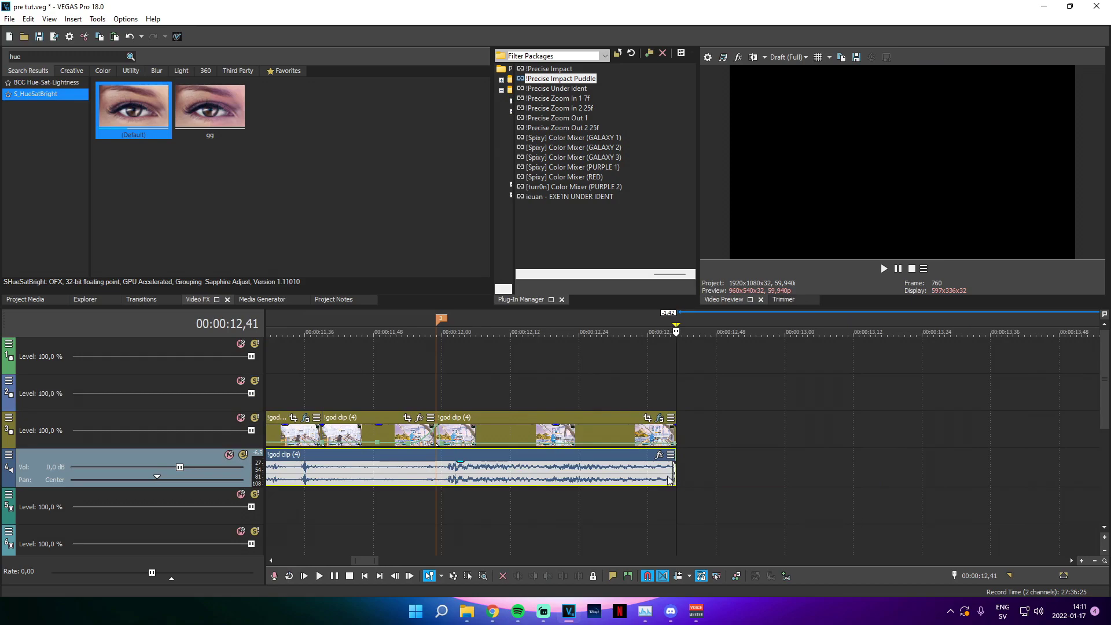
scroll(586, 400, down, 3)
Apply the !Precise Buildup 20 Frames filter package to the short !god clip (4) piece starting at 00:00:11,39 and preview 00:00:11,22 to 00:00:12,20
click(585, 401)
scroll(640, 385, up, 2)
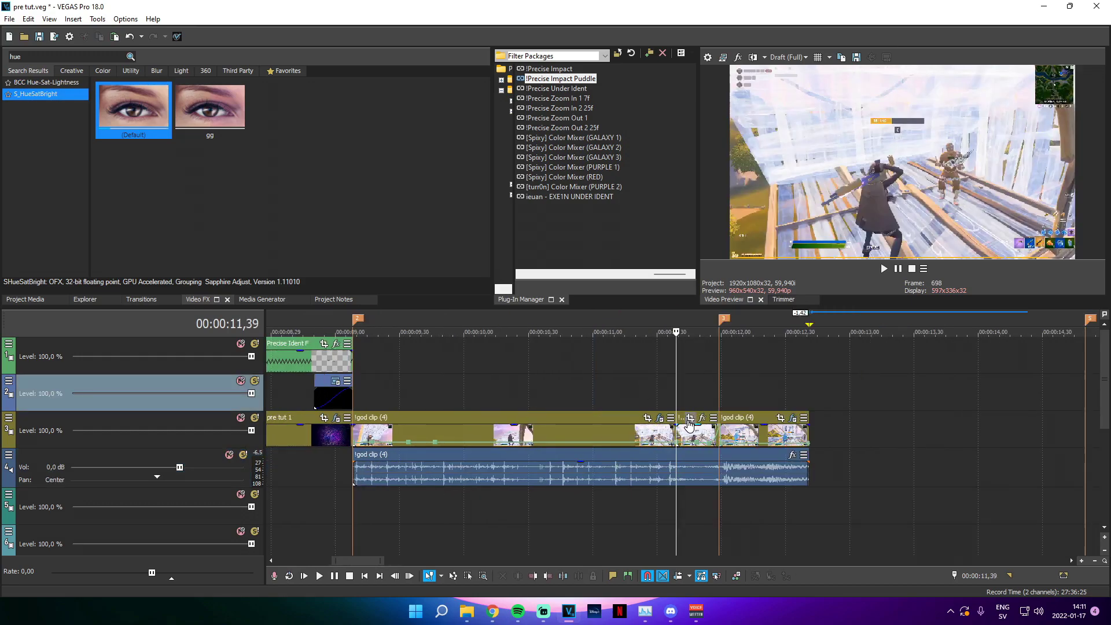
click(687, 434)
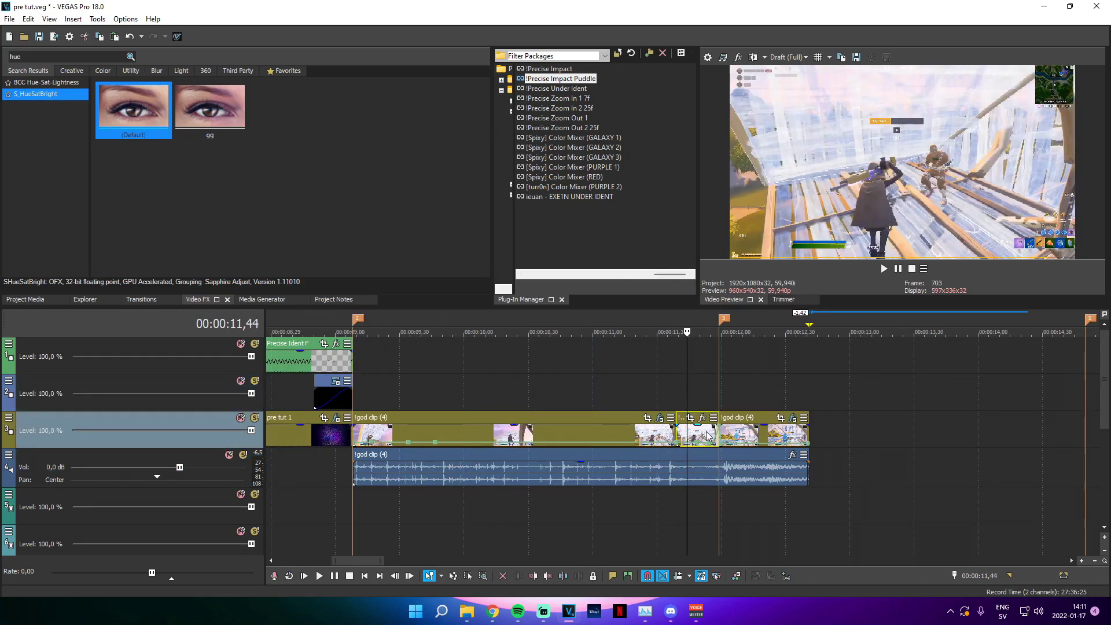
scroll(714, 366, up, 1)
scroll(561, 182, up, 3)
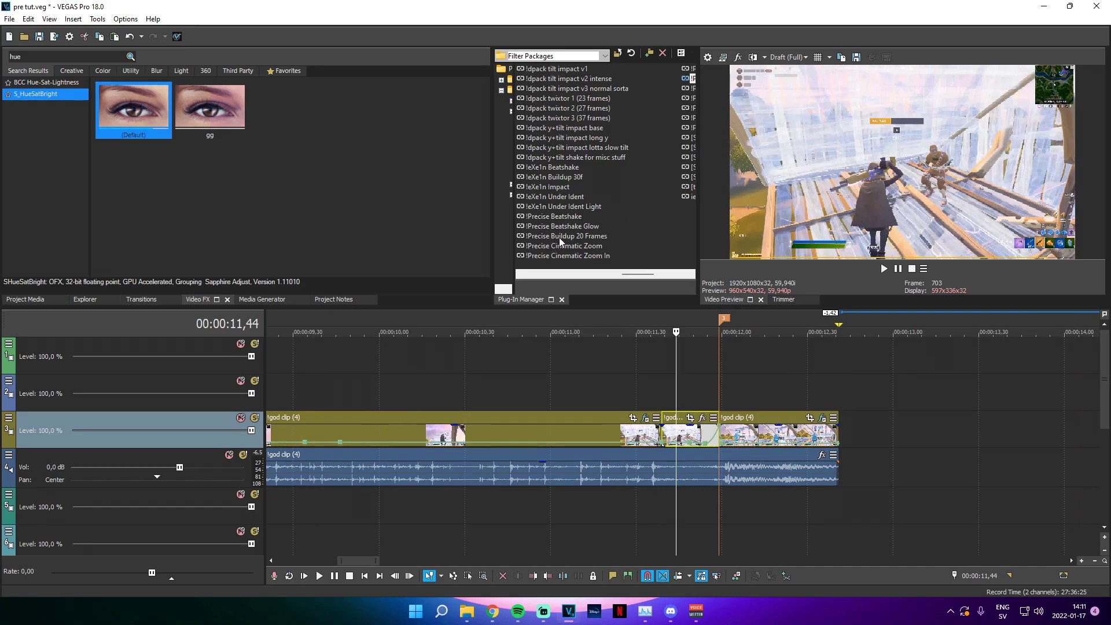
drag(555, 237, 708, 331)
drag(681, 435, 681, 435)
drag(581, 387, 831, 397)
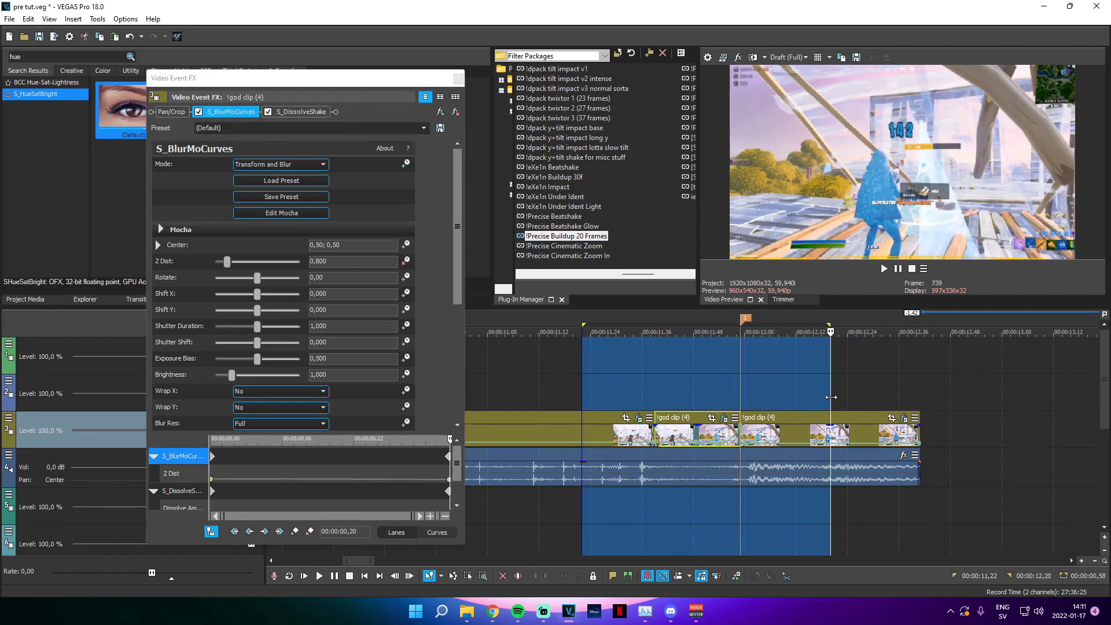
click(458, 78)
Place the ar exploit gameplay clip with its audio on the gameplay tracks after !god clip (4)
scroll(962, 343, down, 3)
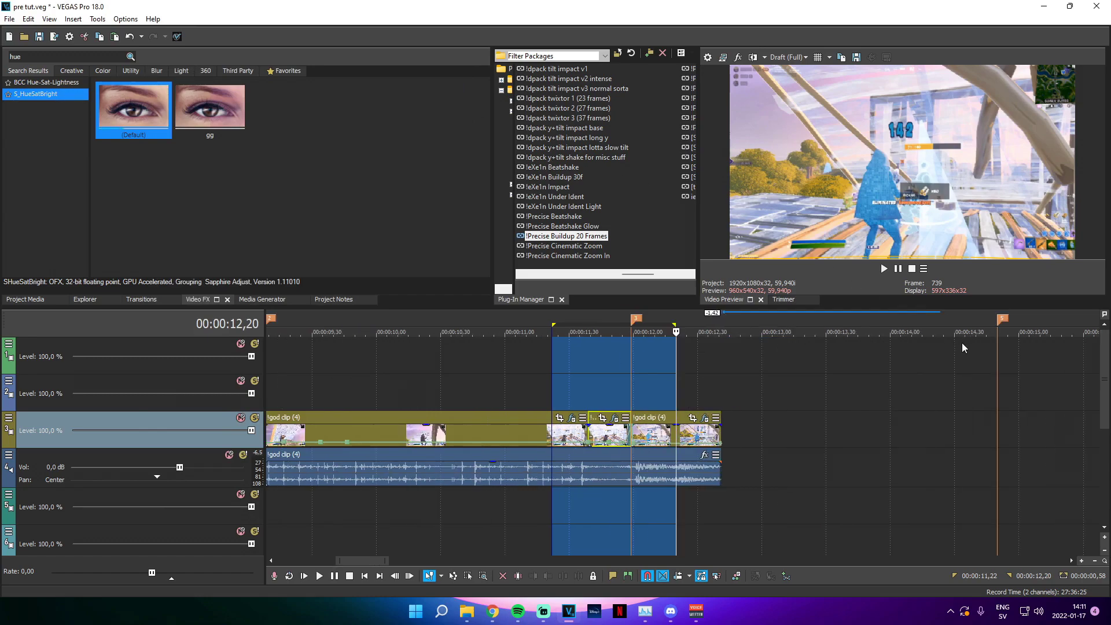
scroll(668, 403, down, 3)
scroll(617, 449, down, 2)
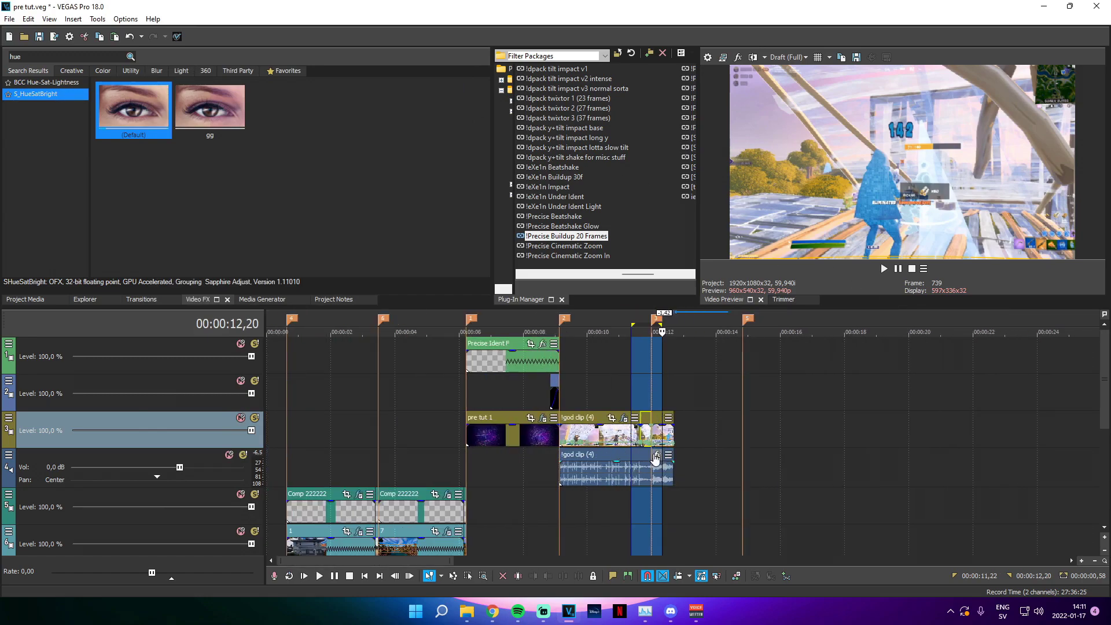
click(672, 401)
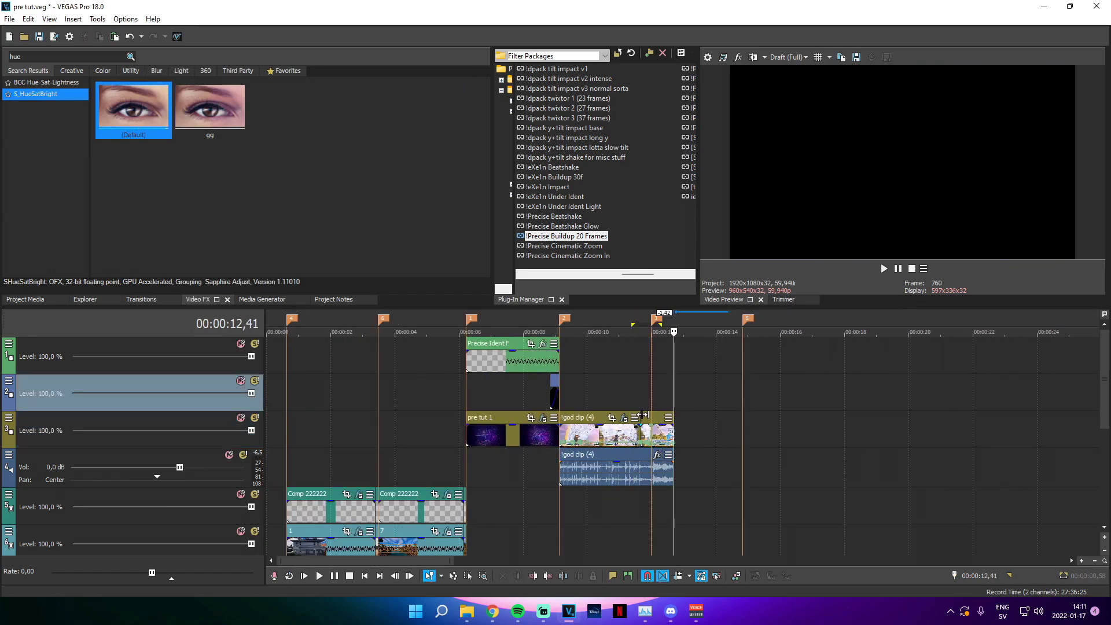
drag(1101, 414, 1097, 449)
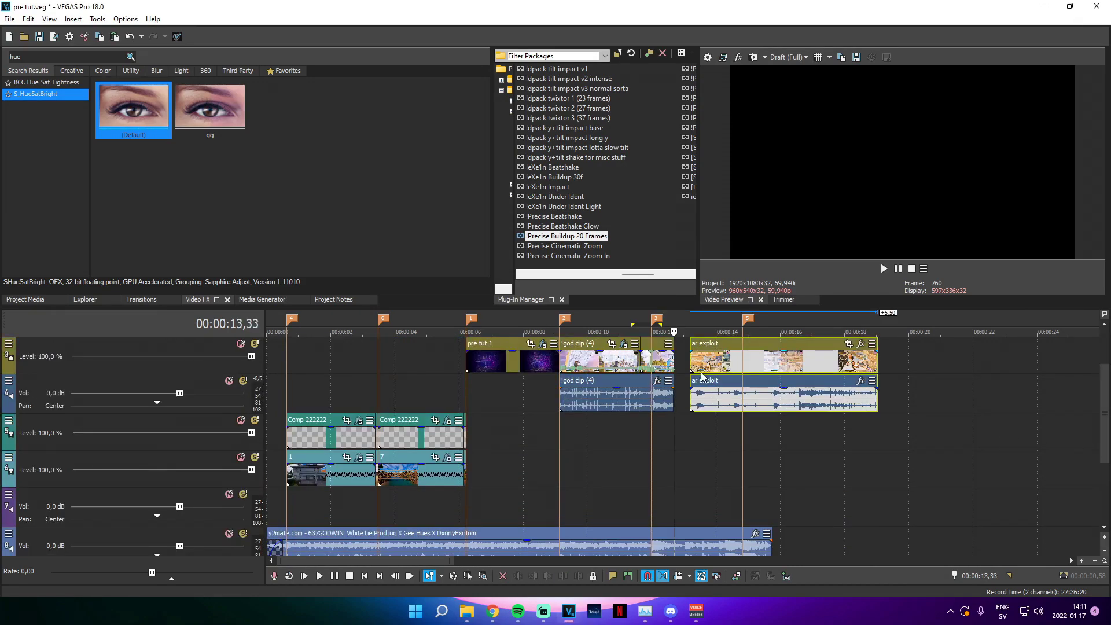
Add a timeline marker on the music hit at 00:00:14,17
scroll(712, 423, up, 3)
click(738, 484)
scroll(730, 489, up, 4)
click(692, 499)
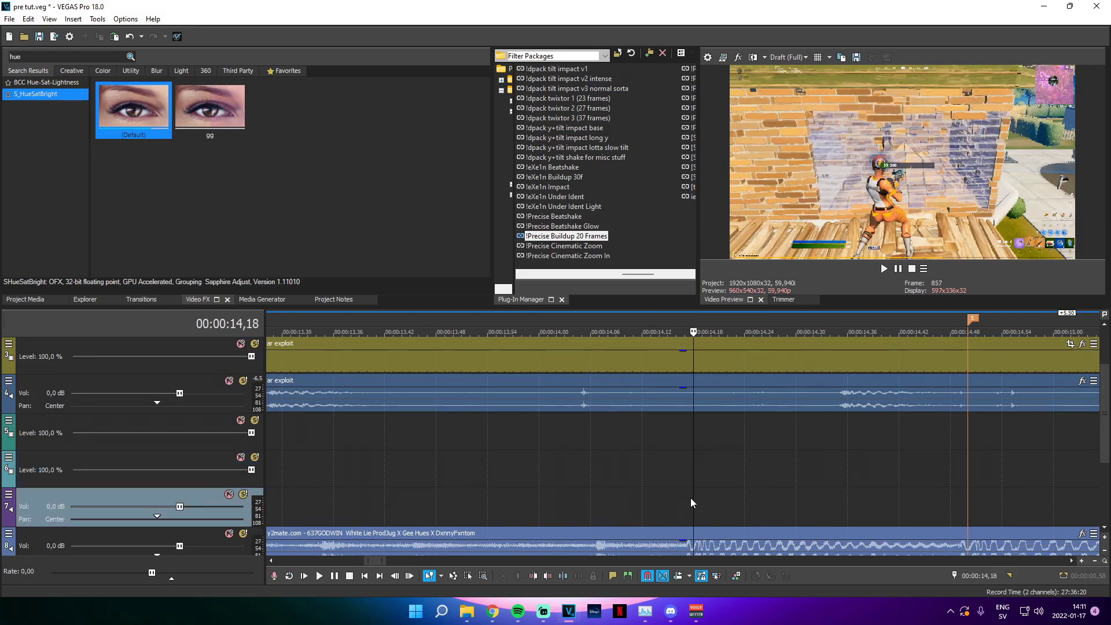
click(687, 499)
scroll(835, 504, down, 3)
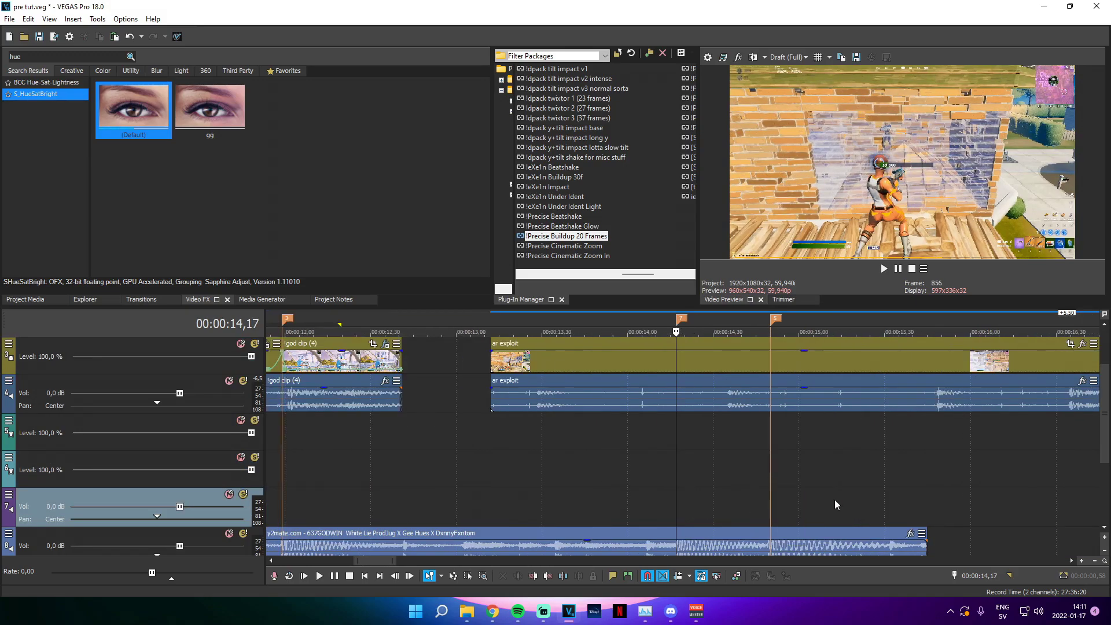
Trim the start of the ar exploit clip and butt it against the end of !god clip (4) at 00:00:12,41
drag(1103, 413, 1103, 373)
scroll(753, 434, down, 4)
mouse_move(635, 441)
mouse_down()
mouse_move(801, 440)
mouse_move(492, 436)
mouse_up()
click(717, 434)
scroll(712, 433, up, 3)
click(656, 433)
click(662, 432)
scroll(523, 447, down, 2)
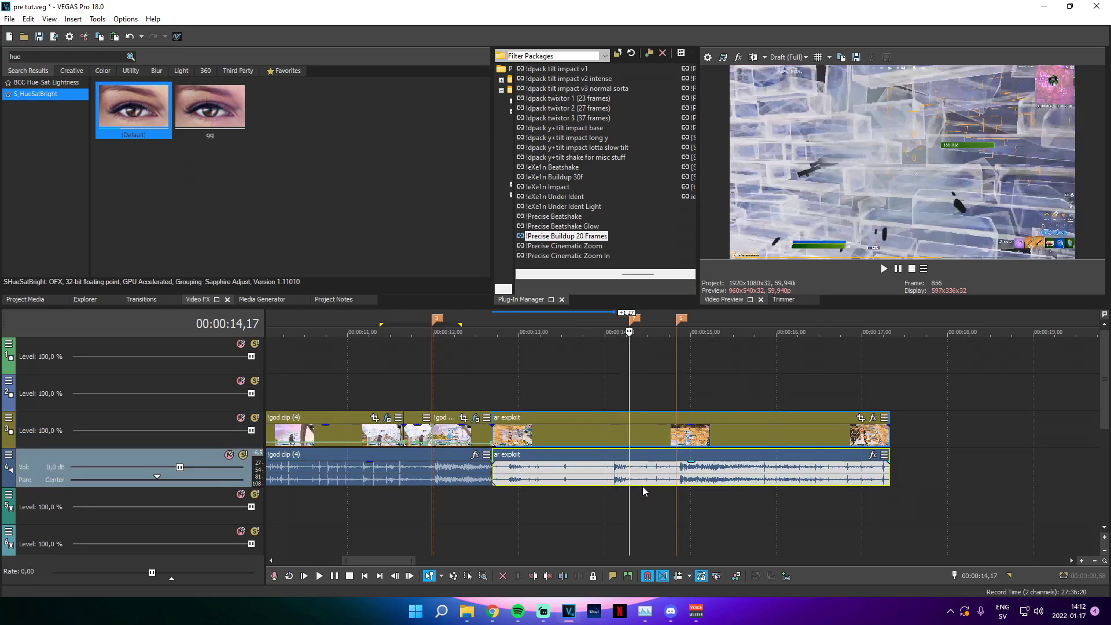
Shift the ar exploit audio 11 frames later onto the 00:00:14,17 marker and extend its start back to !god clip (4)
scroll(644, 491, up, 3)
mouse_move(673, 436)
mouse_down()
mouse_move(645, 436)
mouse_move(717, 480)
mouse_up()
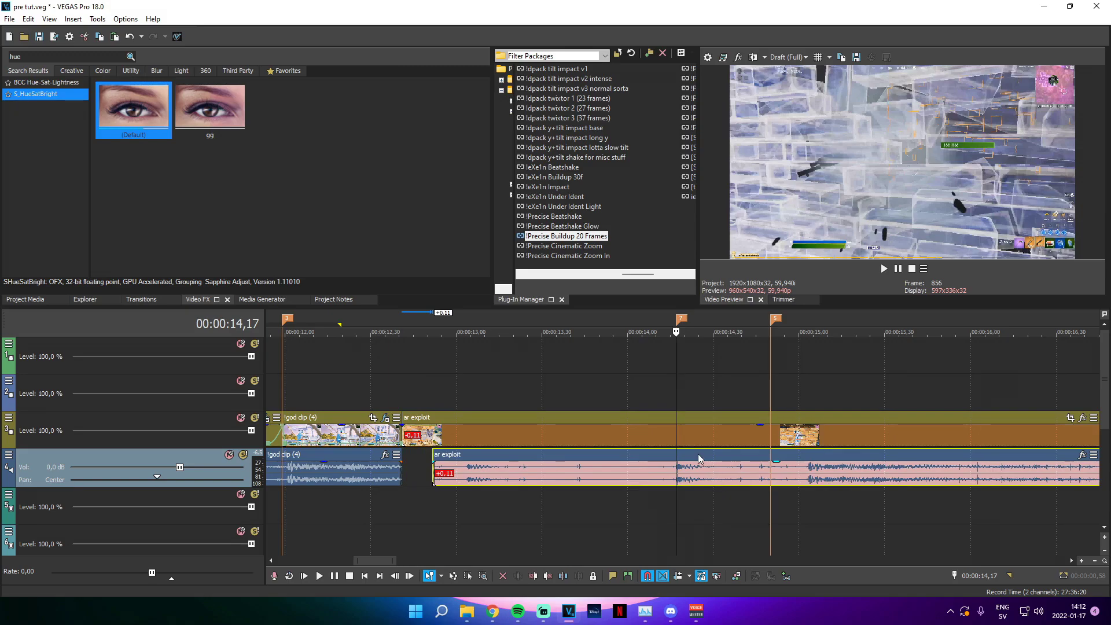
drag(432, 473, 401, 470)
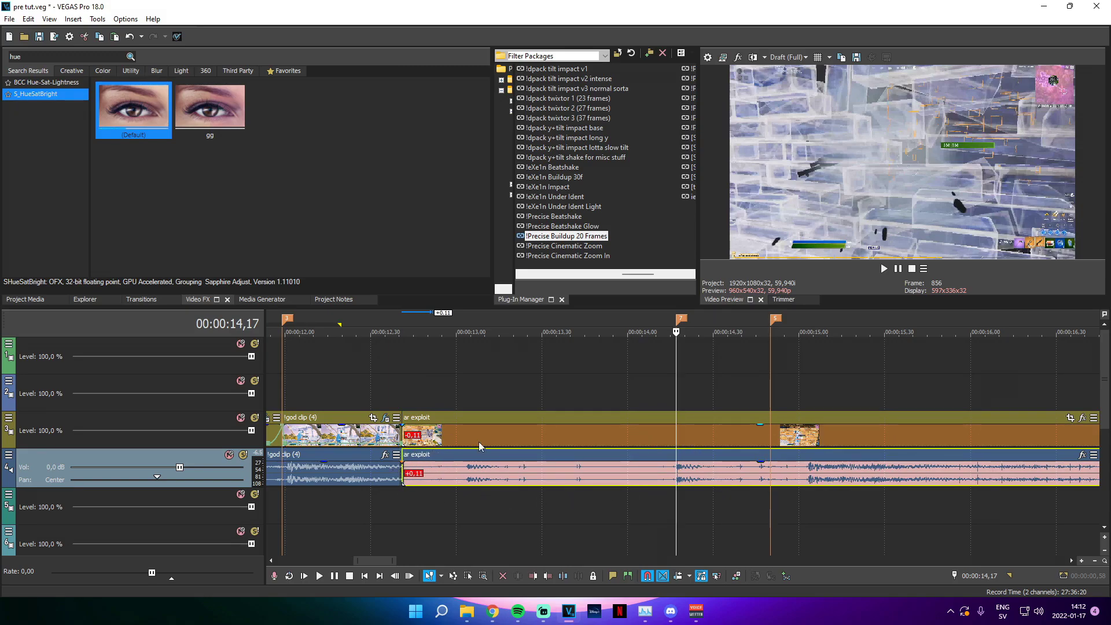
drag(416, 516, 677, 533)
Split the ar exploit audio at 00:00:14,50, slide the second part earlier so its shot meets that marker, and preview from 00:00:13,56
click(774, 469)
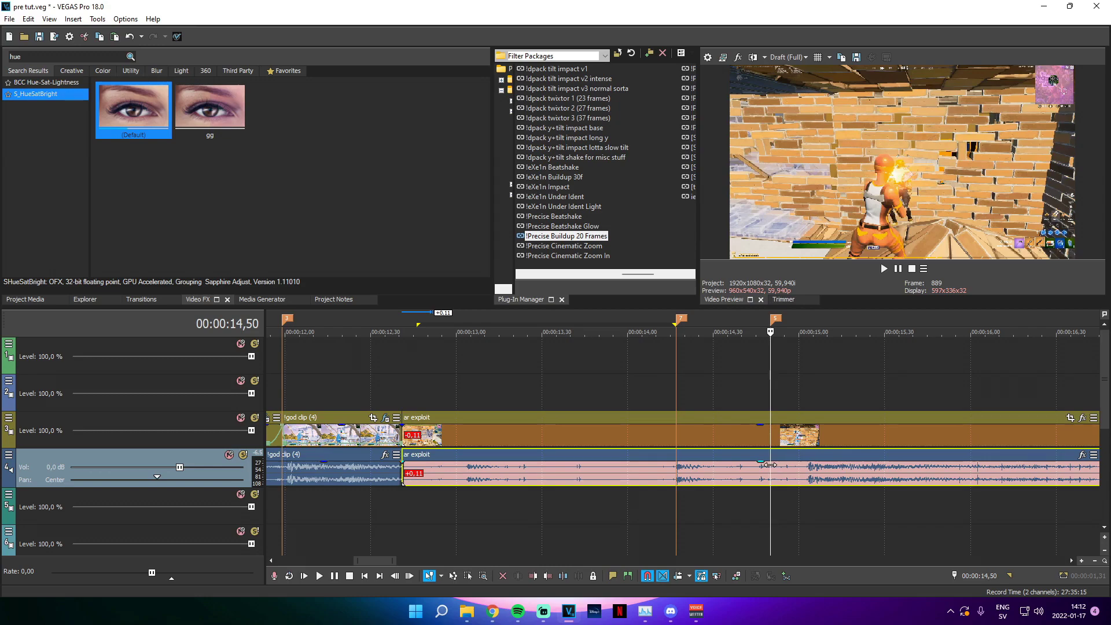
key(s)
click(781, 353)
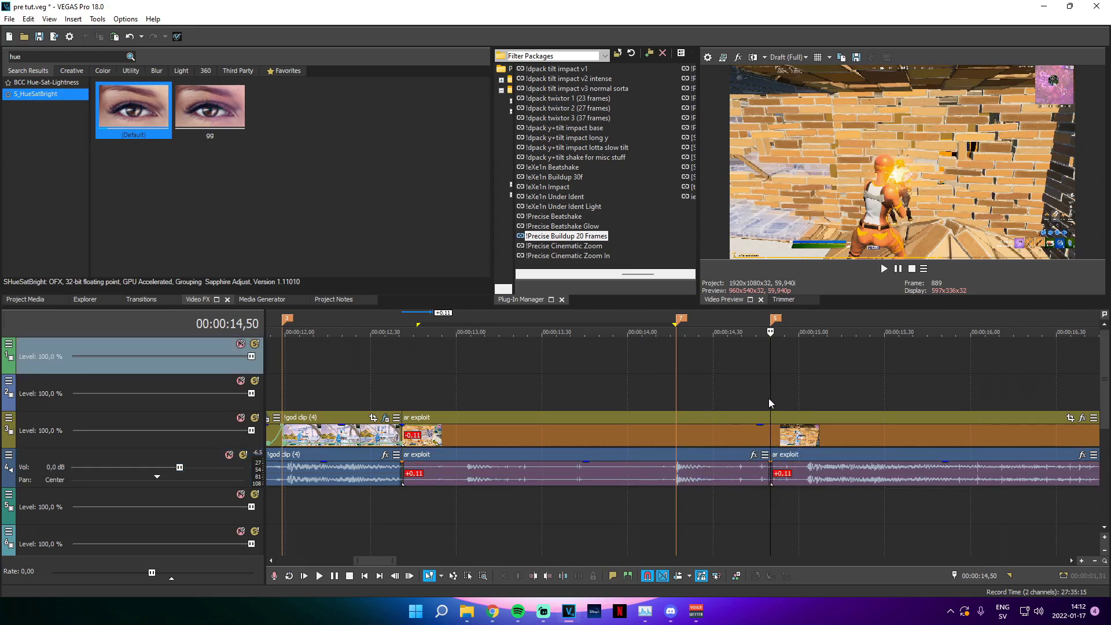
click(800, 483)
drag(833, 478, 726, 476)
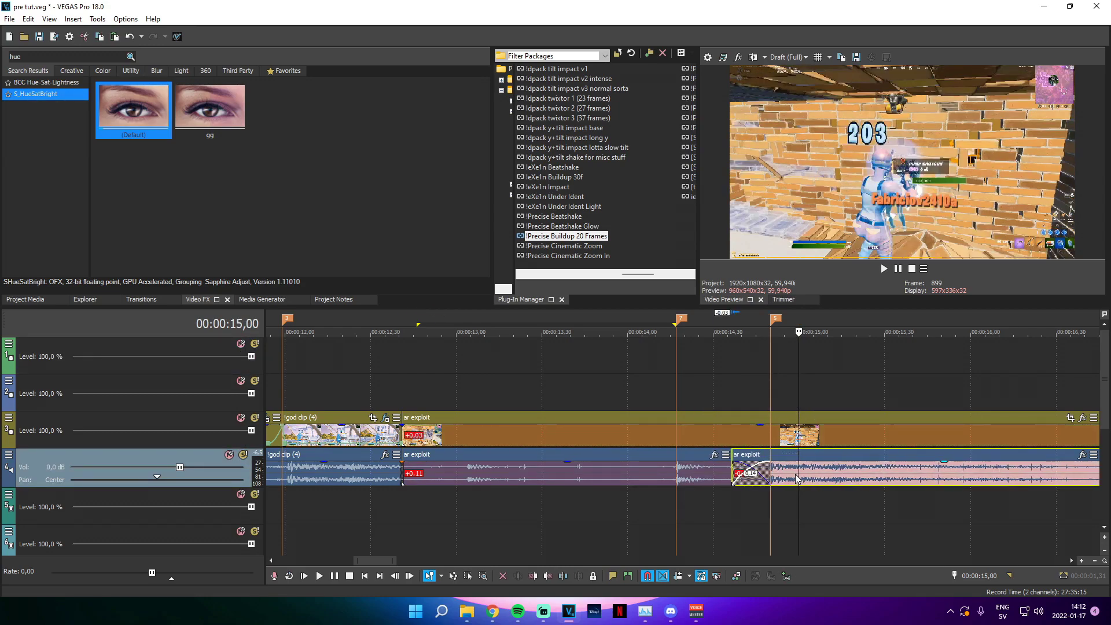
drag(616, 506, 769, 512)
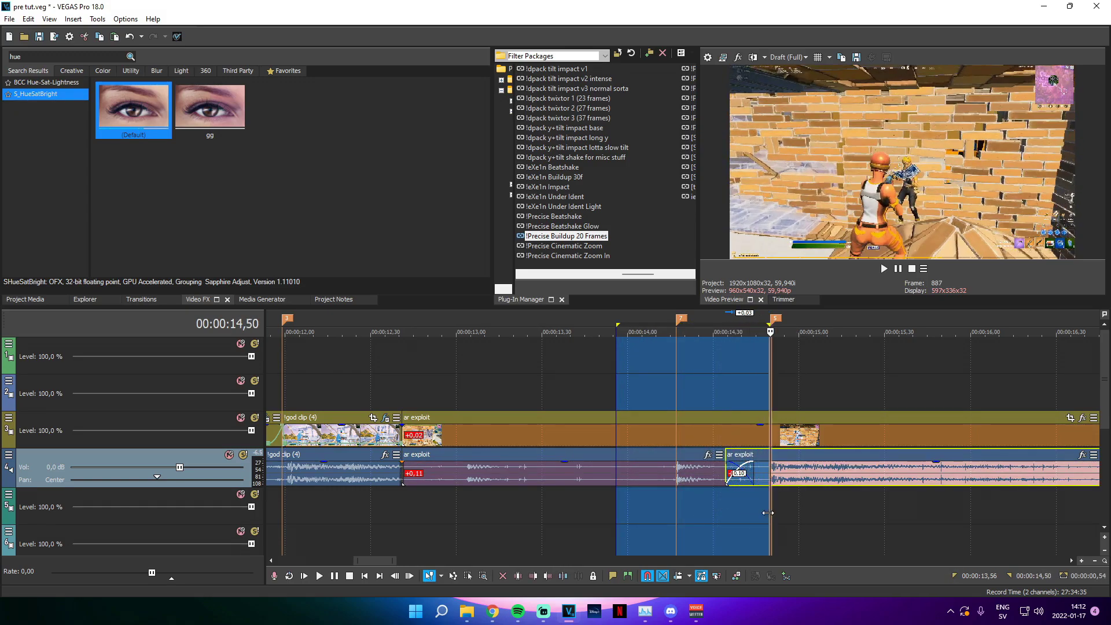
Insert a velocity envelope on the ar exploit video and add a point at 00:00:14,50
click(770, 512)
click(772, 439)
right_click(772, 446)
key(Escape)
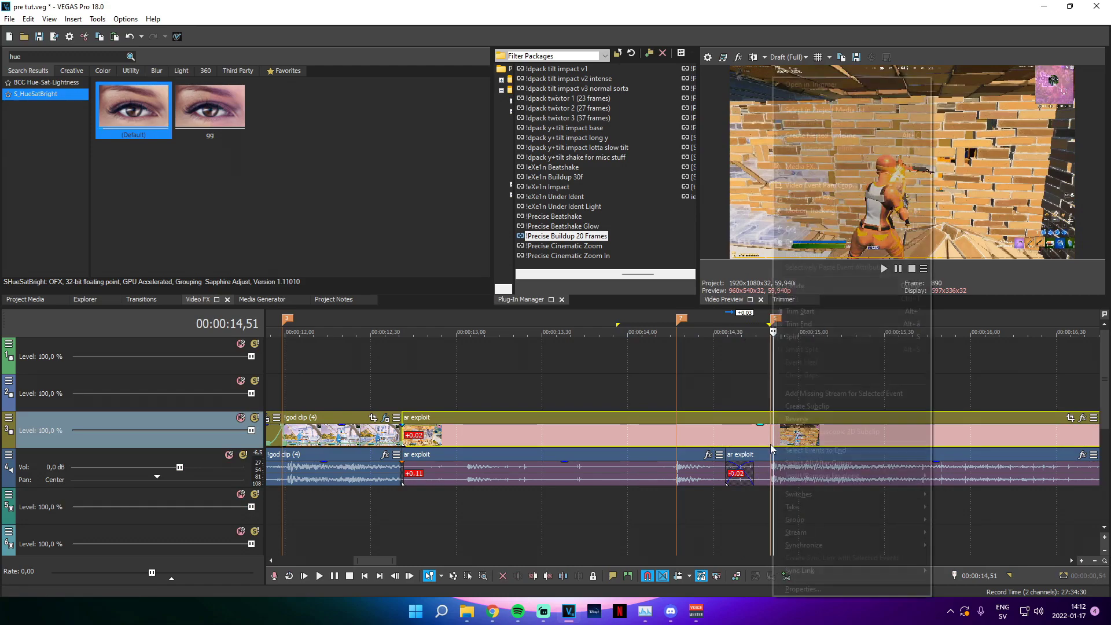
right_click(770, 443)
mouse_move(836, 473)
click(967, 475)
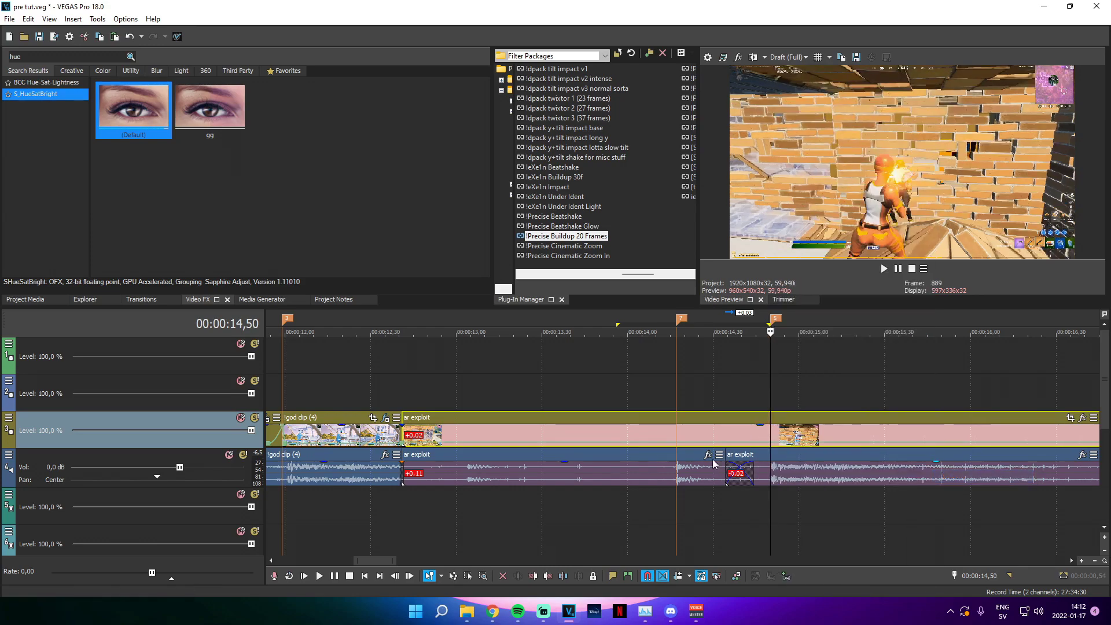
scroll(719, 454, up, 4)
double_click(676, 442)
Add velocity points at 00:00:14,45 and 00:00:14,40 on the ar exploit envelope
scroll(759, 466, down, 3)
key(Left)
key(Left)
key(Left)
key(Left)
key(Left)
scroll(762, 458, up, 3)
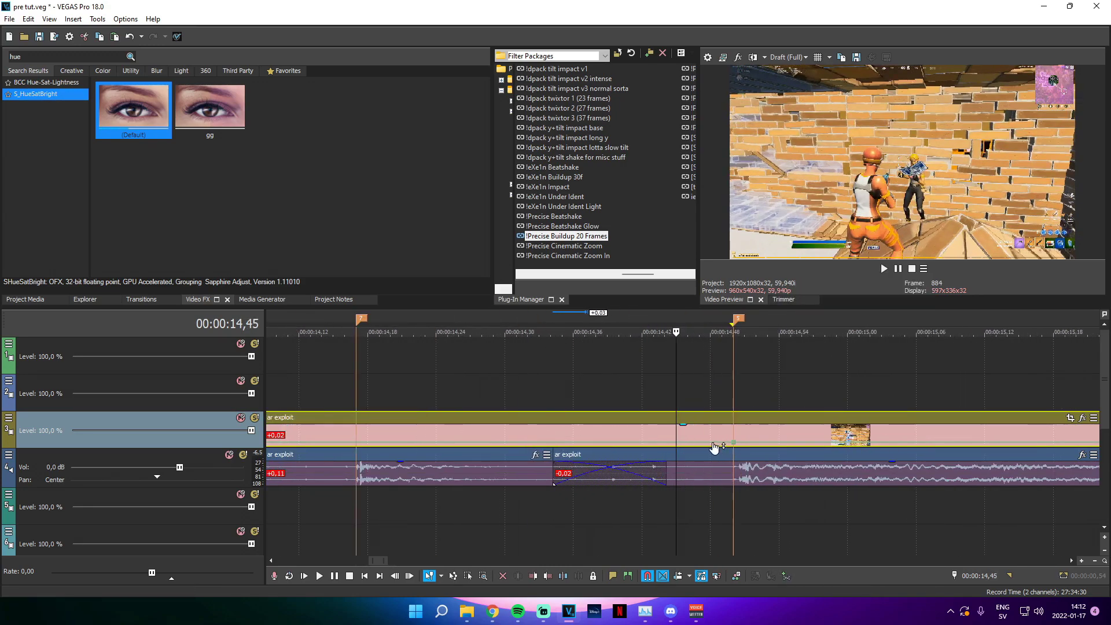
key(Left)
key(Left)
key(Left)
key(Left)
key(Left)
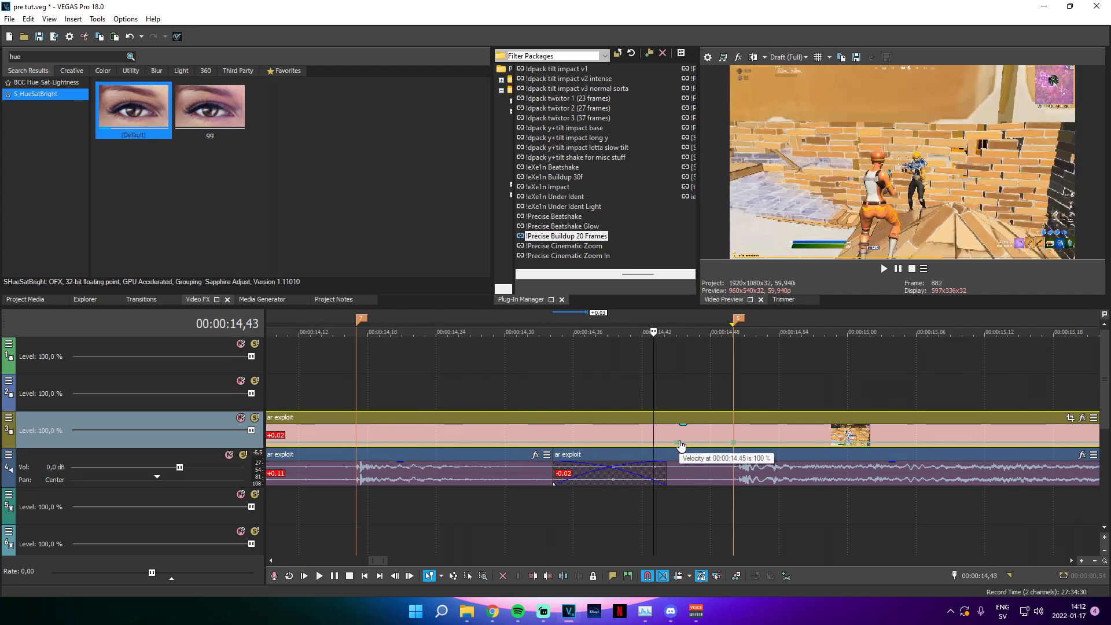
double_click(619, 442)
Give the 00:00:14,40 velocity point a slow fade, and set the 00:00:14,45 point to 50% forward velocity and choose its fade curve
right_click(619, 442)
click(649, 351)
right_click(677, 442)
click(712, 220)
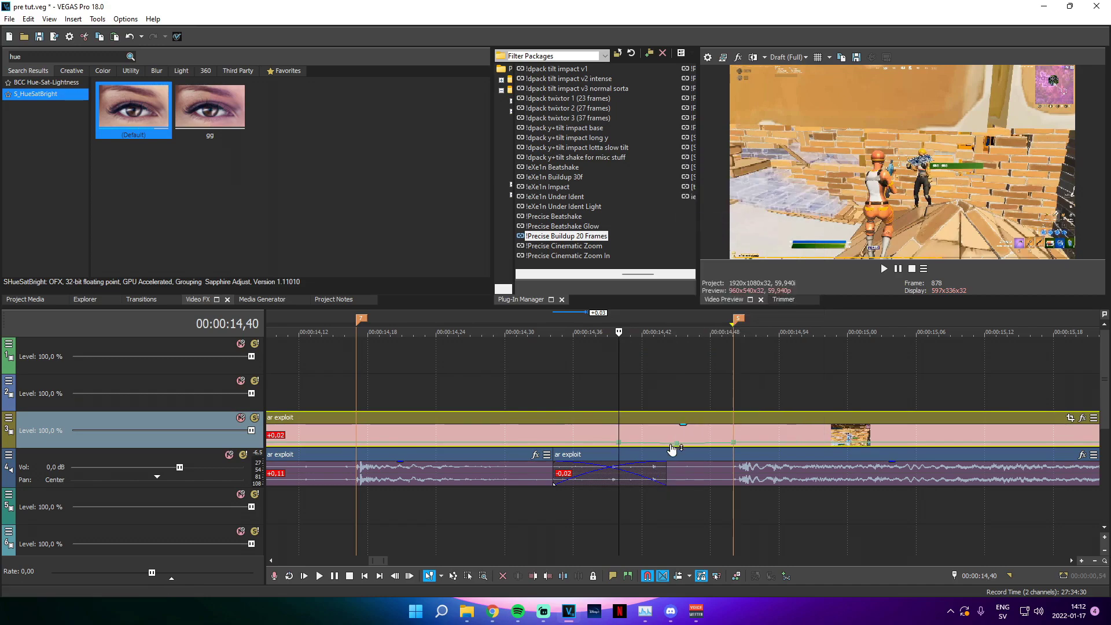
right_click(674, 444)
click(727, 364)
Raise the ar exploit velocity sharply at 00:00:14,50 and set a point at 00:00:14,51 to 50% forward velocity
click(734, 444)
drag(735, 444, 677, 429)
scroll(735, 428, up, 1)
key(ctrl+z)
click(681, 492)
drag(677, 407, 690, 406)
right_click(694, 433)
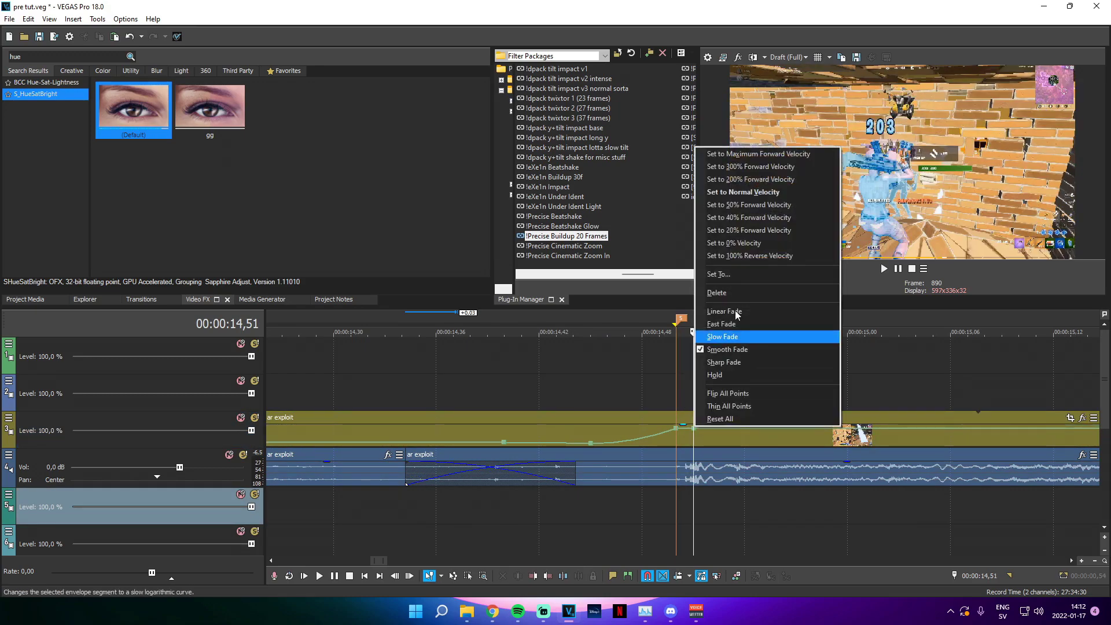
click(764, 204)
Add velocity points on the ar exploit clip at the 00:00:14,17 marker, at 00:00:14,09 and at 00:00:14,25
scroll(704, 410, down, 6)
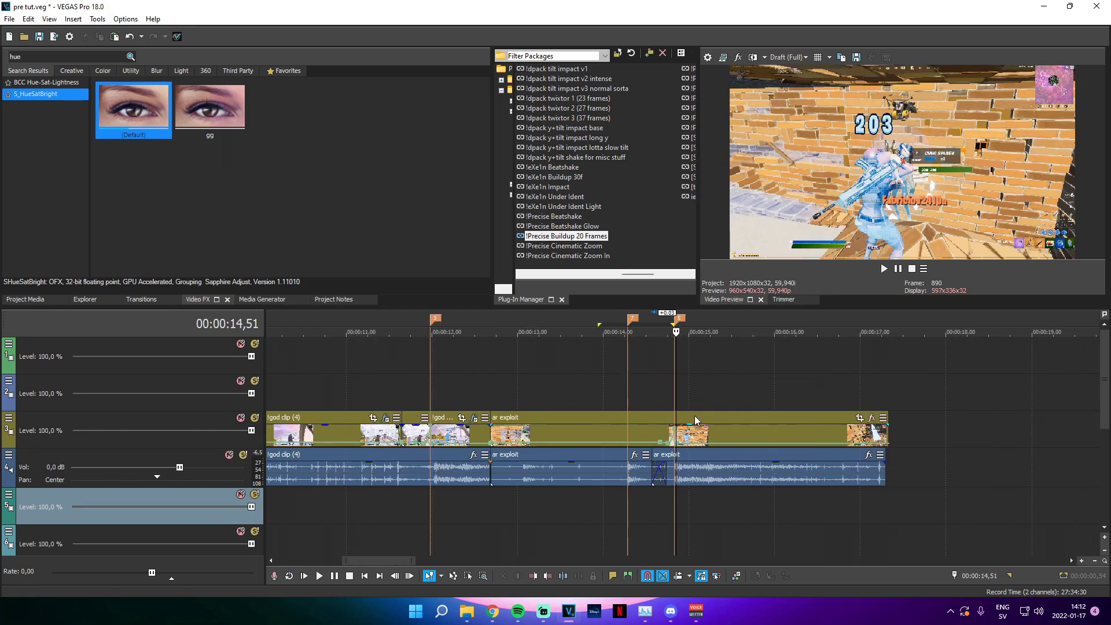
click(631, 431)
scroll(678, 444, up, 8)
scroll(679, 446, down, 4)
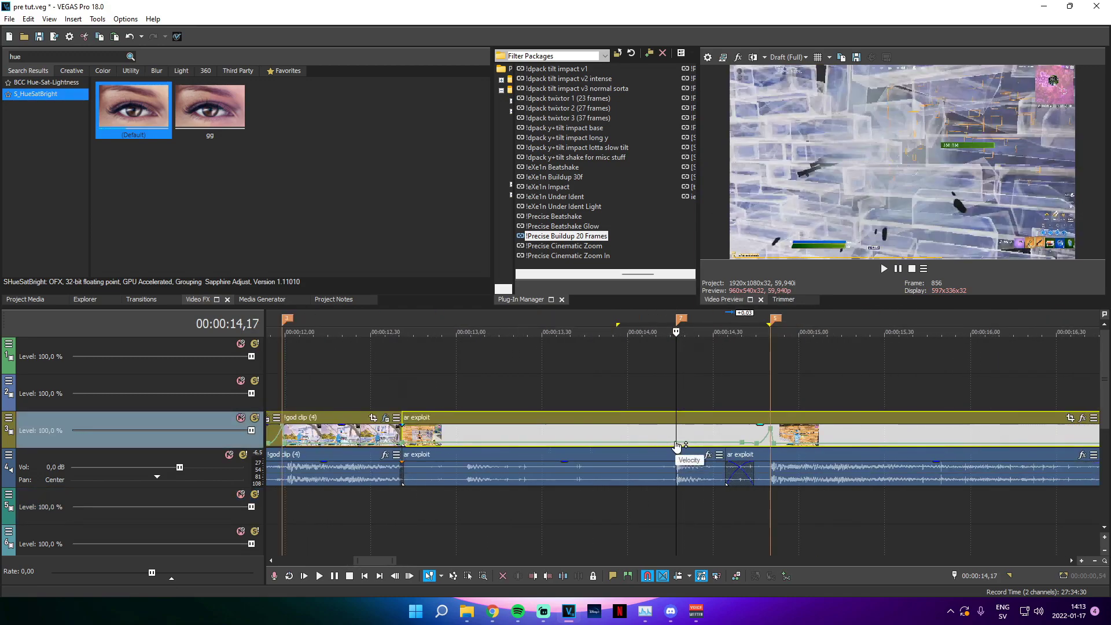
scroll(678, 445, up, 8)
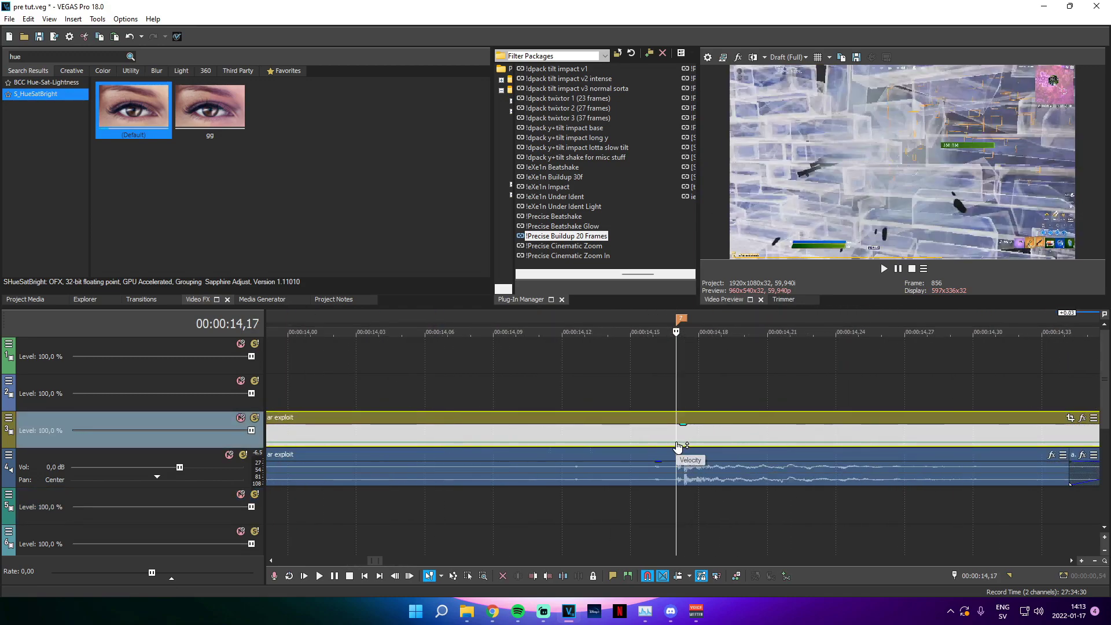
key(j)
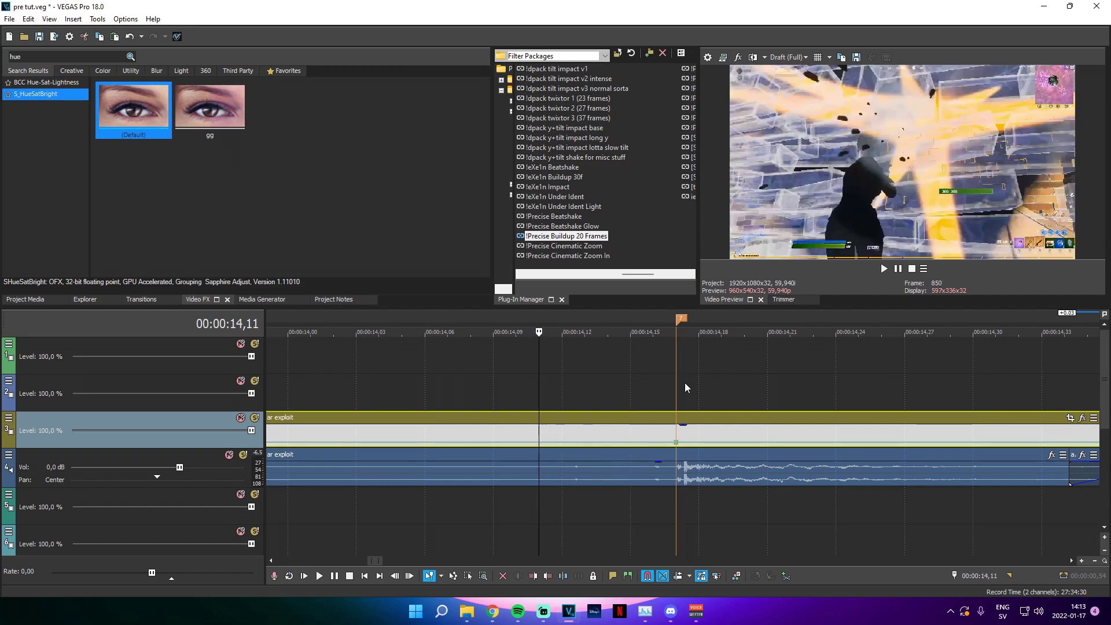
scroll(694, 422, down, 2)
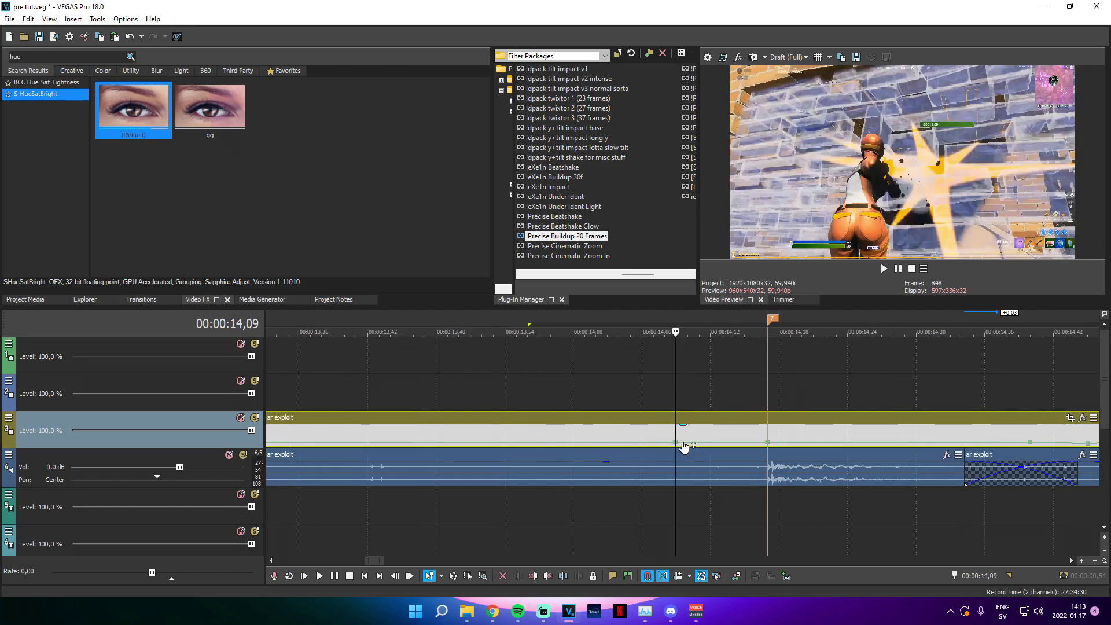
double_click(860, 443)
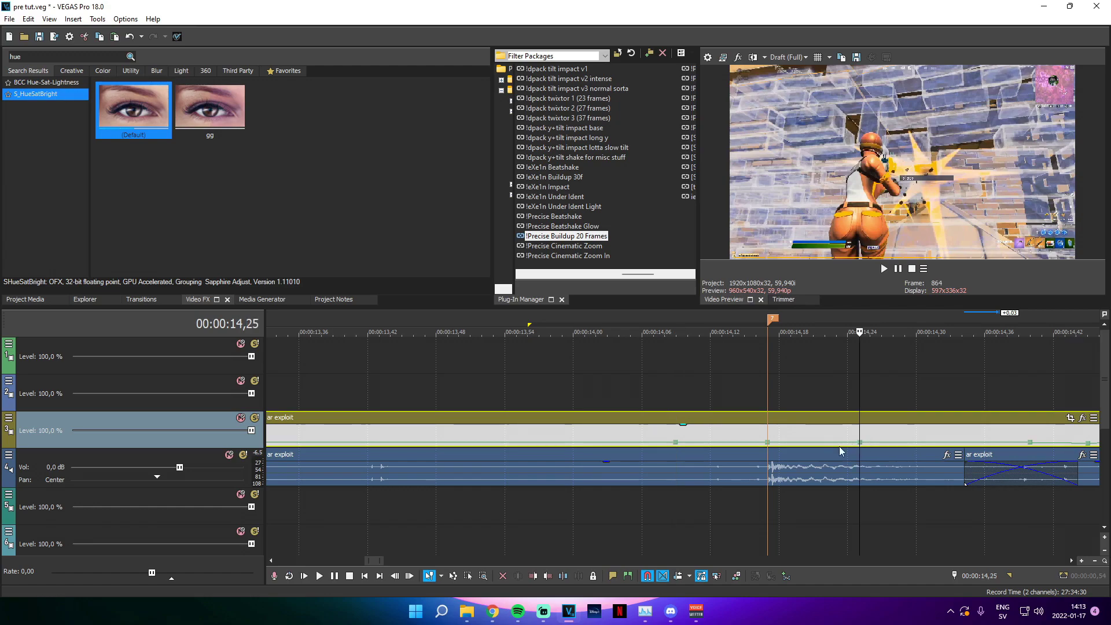
Set the 00:00:14,09 point to slow fade and the 00:00:14,17 point to 200% forward velocity with fast fade
right_click(676, 443)
click(740, 352)
right_click(767, 443)
click(806, 193)
right_click(767, 442)
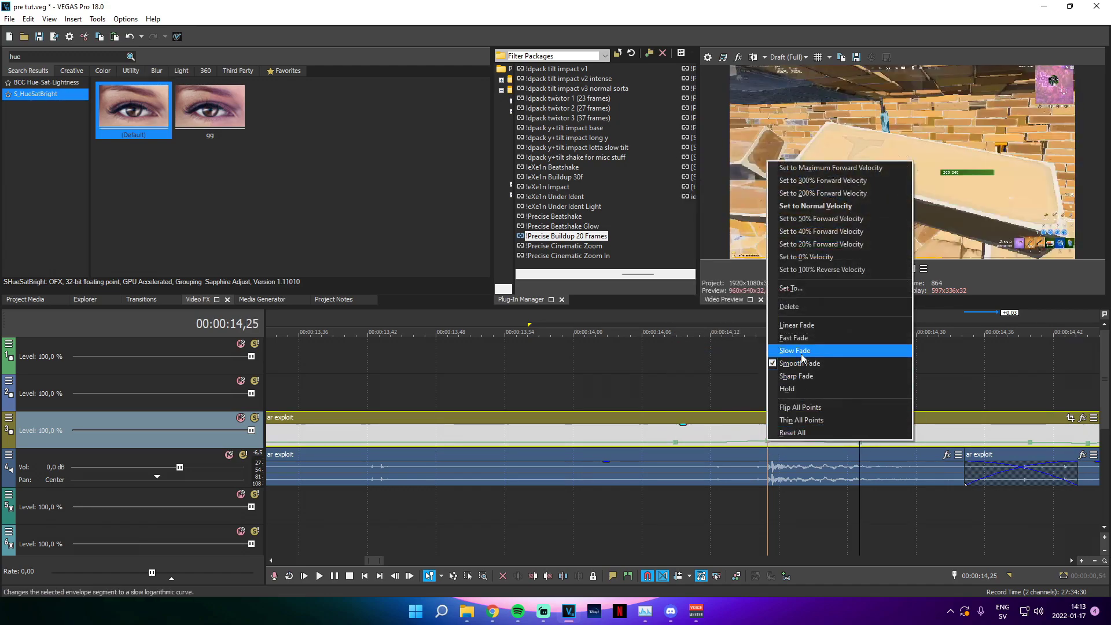
click(810, 338)
Set the velocity point at 00:00:14,25 to 70% with a fast fade
right_click(860, 442)
click(894, 289)
text(70)
key(Return)
scroll(818, 421, down, 1)
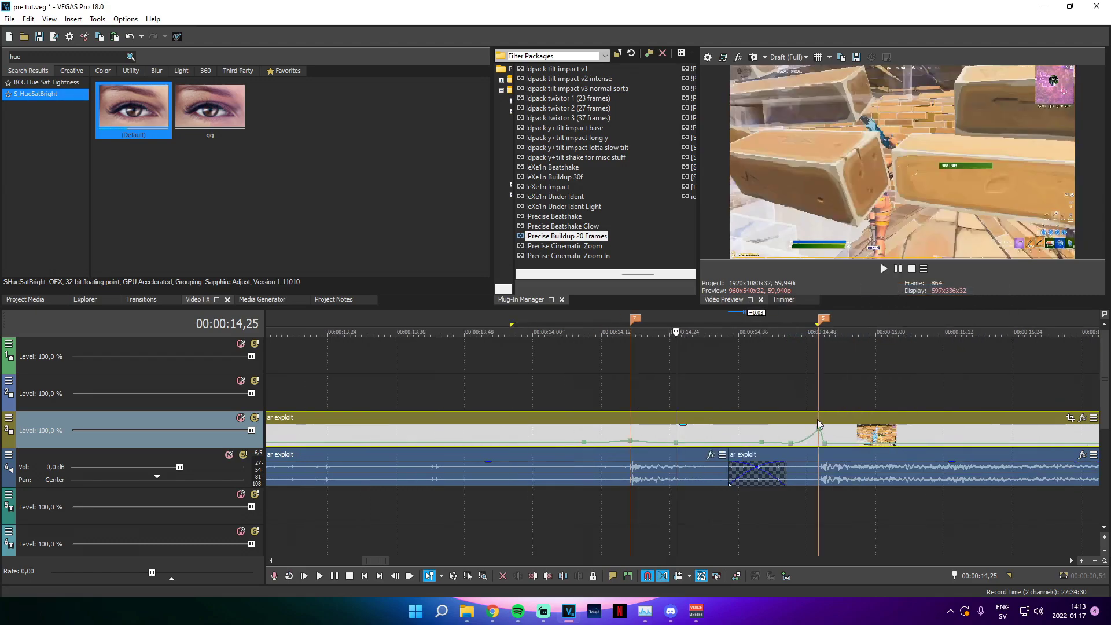
right_click(678, 443)
click(702, 338)
Select the range from 00:00:13,33 to 00:00:14,56 to preview the ar exploit velocity ramps
scroll(783, 414, up, 1)
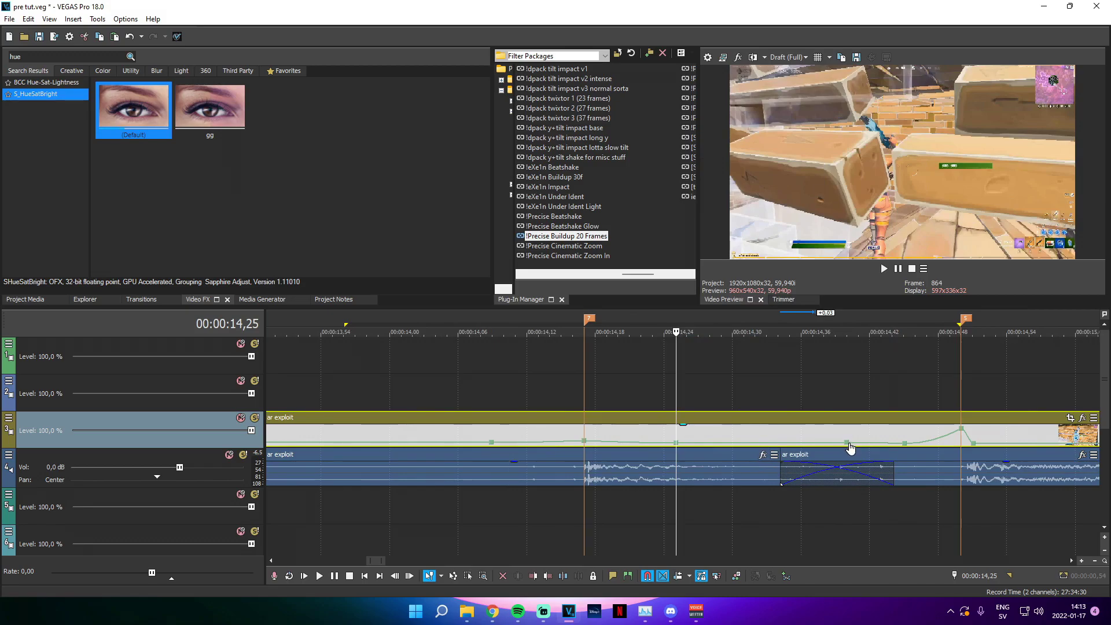
scroll(706, 408, down, 3)
drag(453, 390, 817, 405)
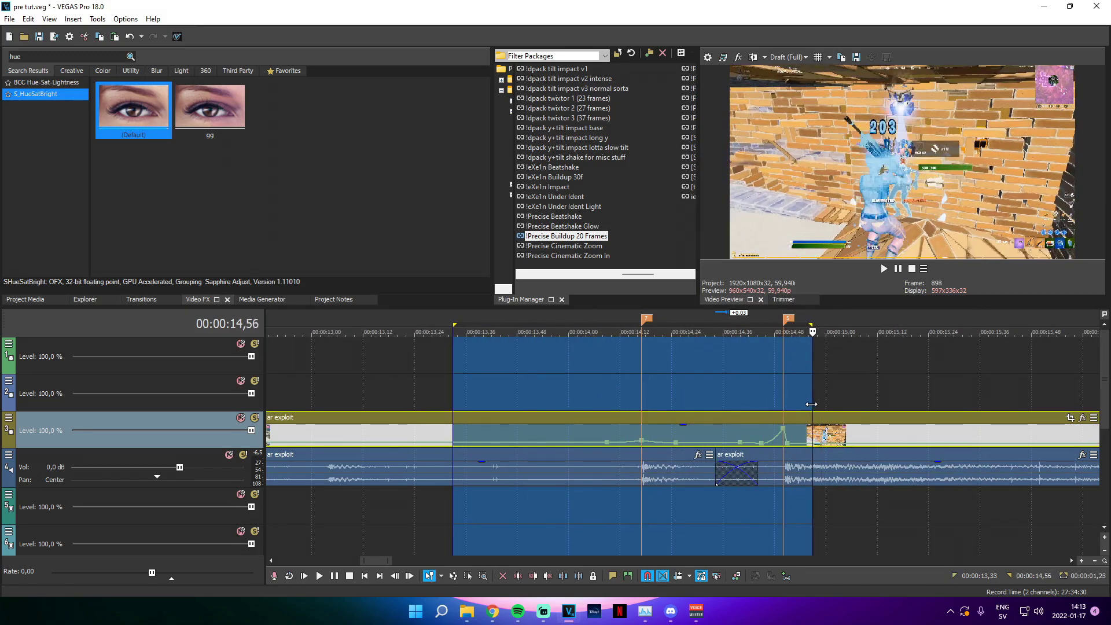
Split the ar exploit clip at the 00:00:14,50 marker and apply the !Precise Impact package to the section after it
click(778, 406)
scroll(692, 411, down, 2)
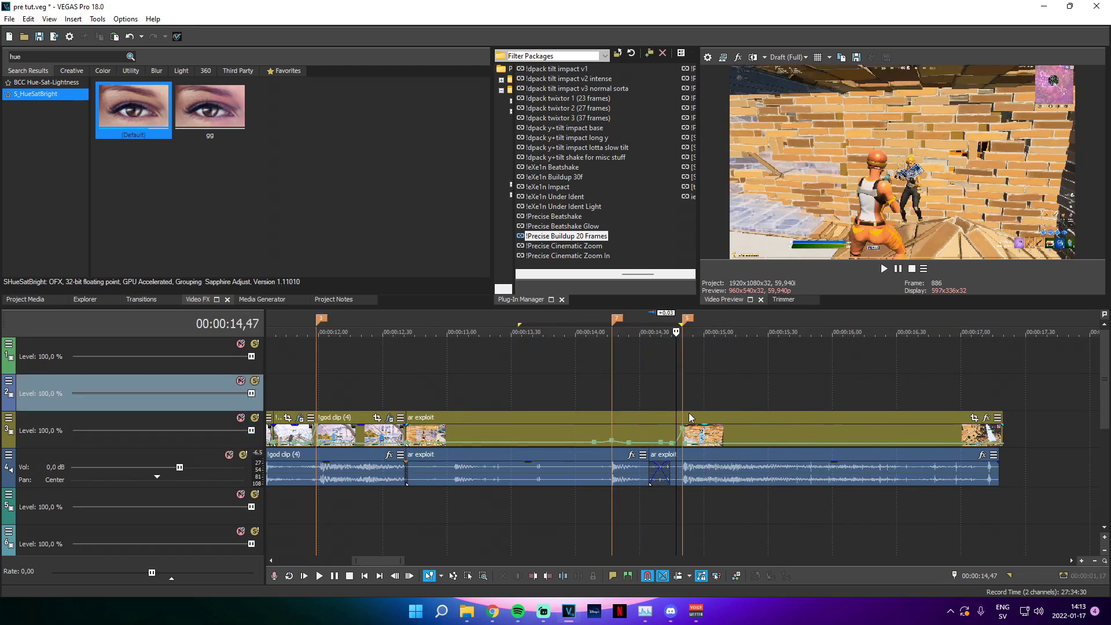
click(692, 411)
key(s)
scroll(688, 429, up, 1)
scroll(596, 239, down, 5)
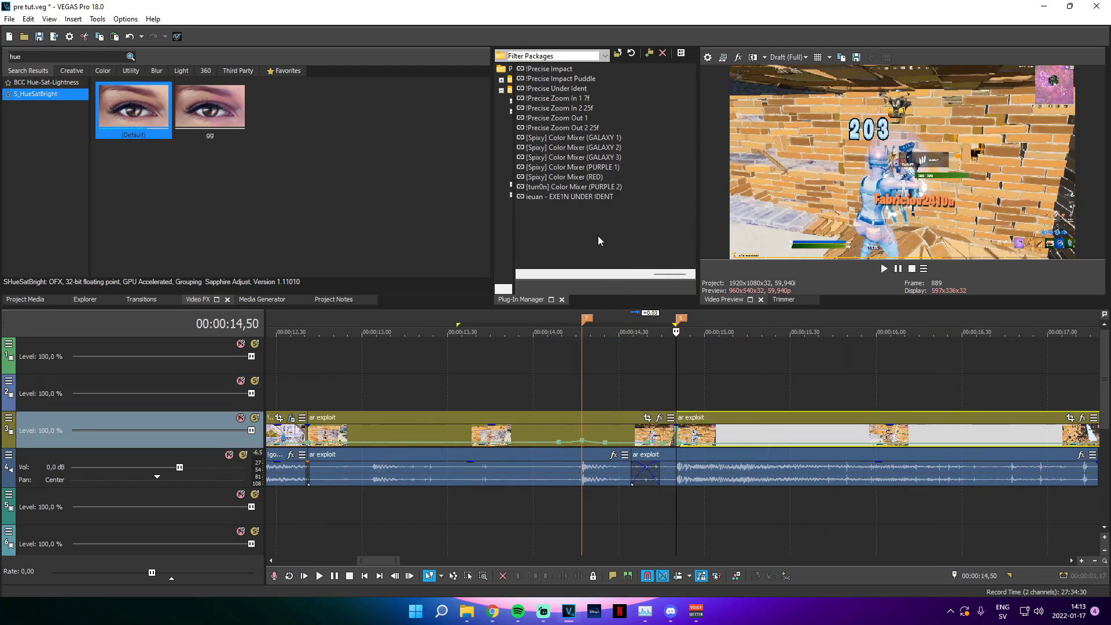
scroll(637, 366, up, 2)
drag(544, 71, 744, 423)
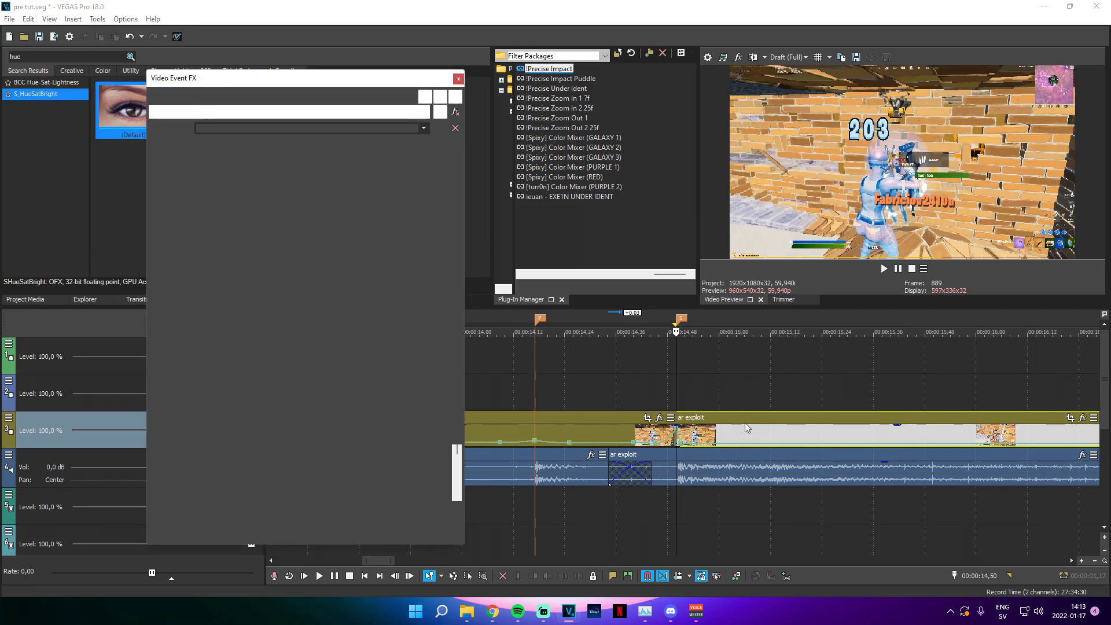
click(457, 80)
Split the ar exploit clip at the 00:00:14,17 marker and apply the !Precise Beatshake package to the section after it
click(536, 421)
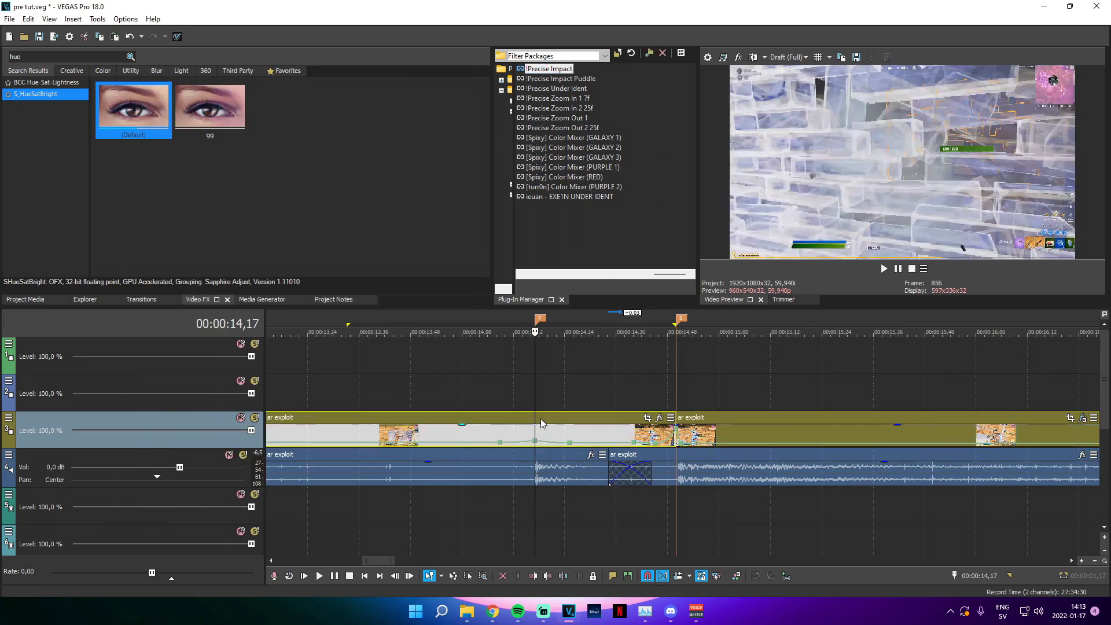
scroll(588, 150, up, 1)
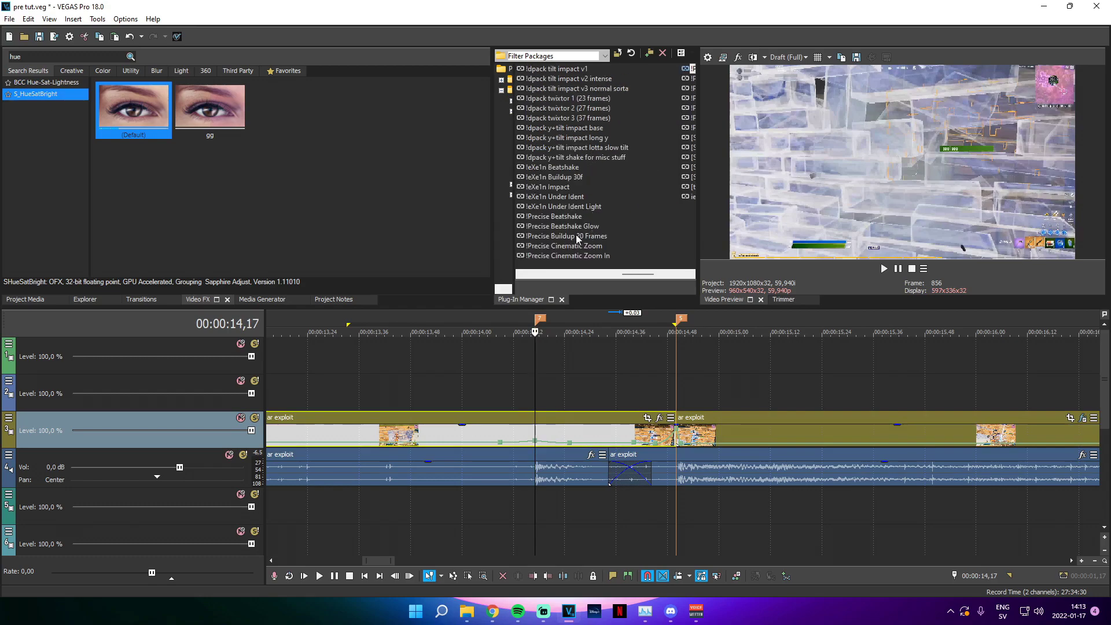
drag(574, 268, 581, 426)
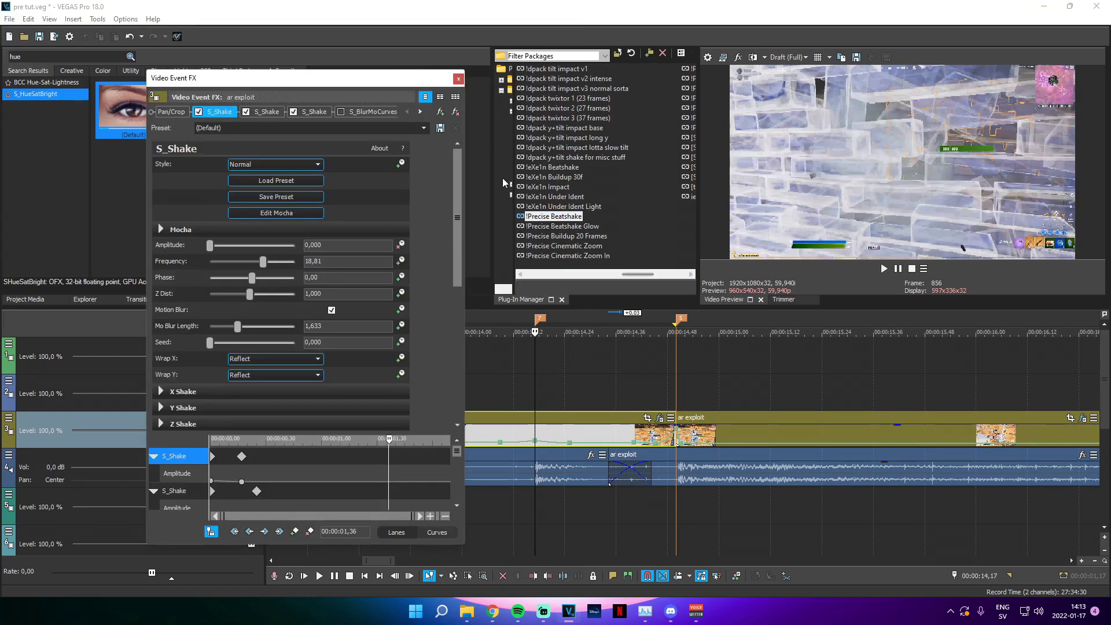
click(456, 81)
key(s)
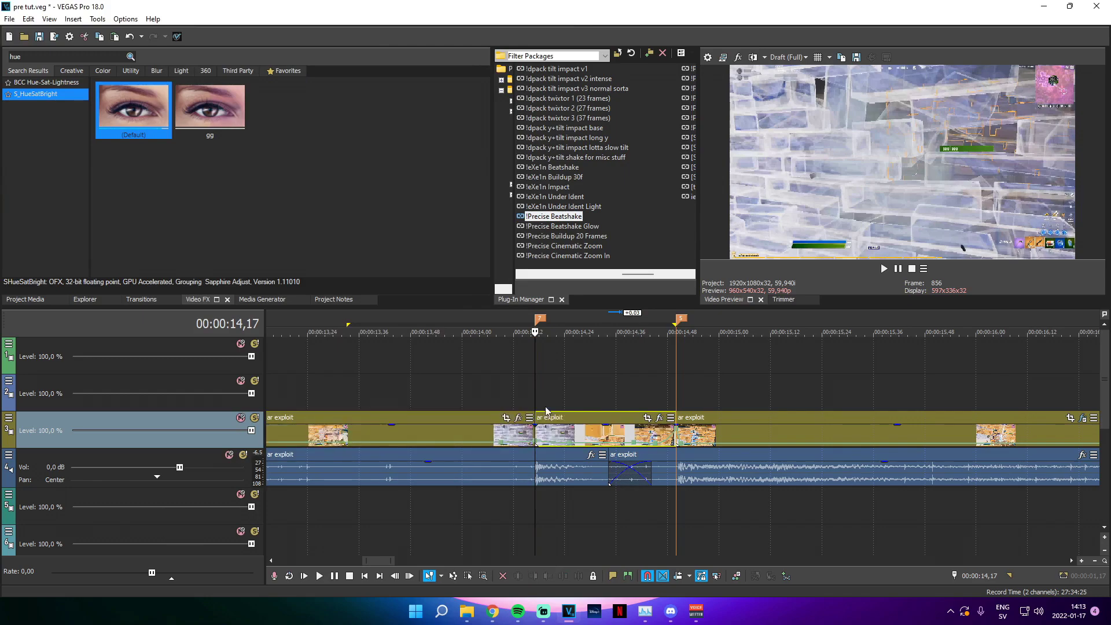
drag(562, 219, 615, 436)
click(456, 81)
Find S_BlurMoCurves among the video effects and apply its default preset to the ar exploit section between 00:00:14,17 and 00:00:14,50
drag(34, 56, 3, 75)
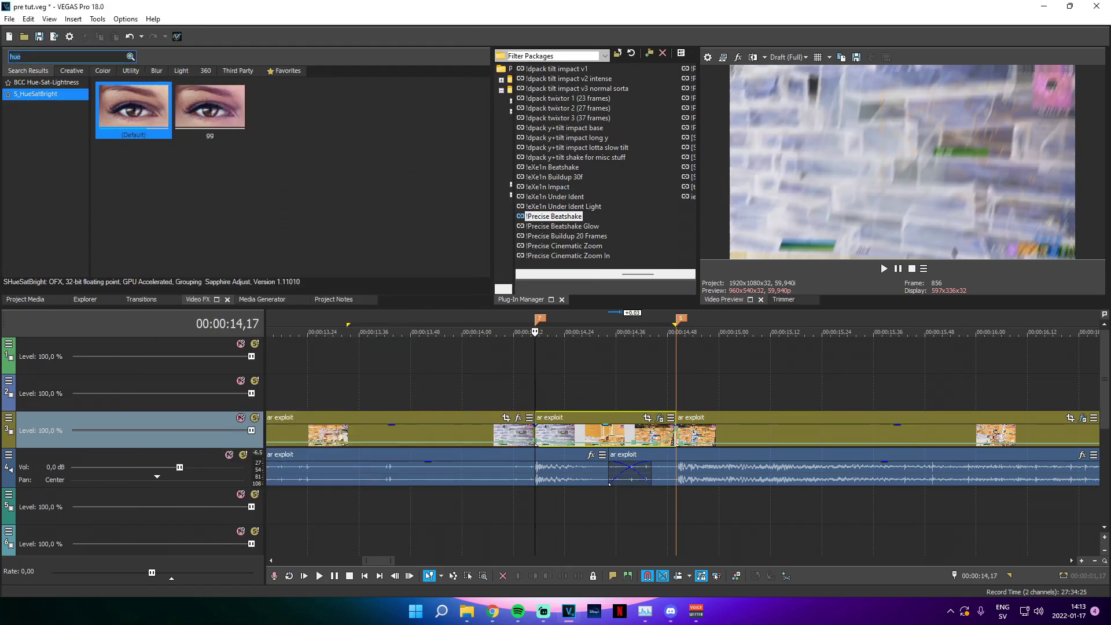
text(blur)
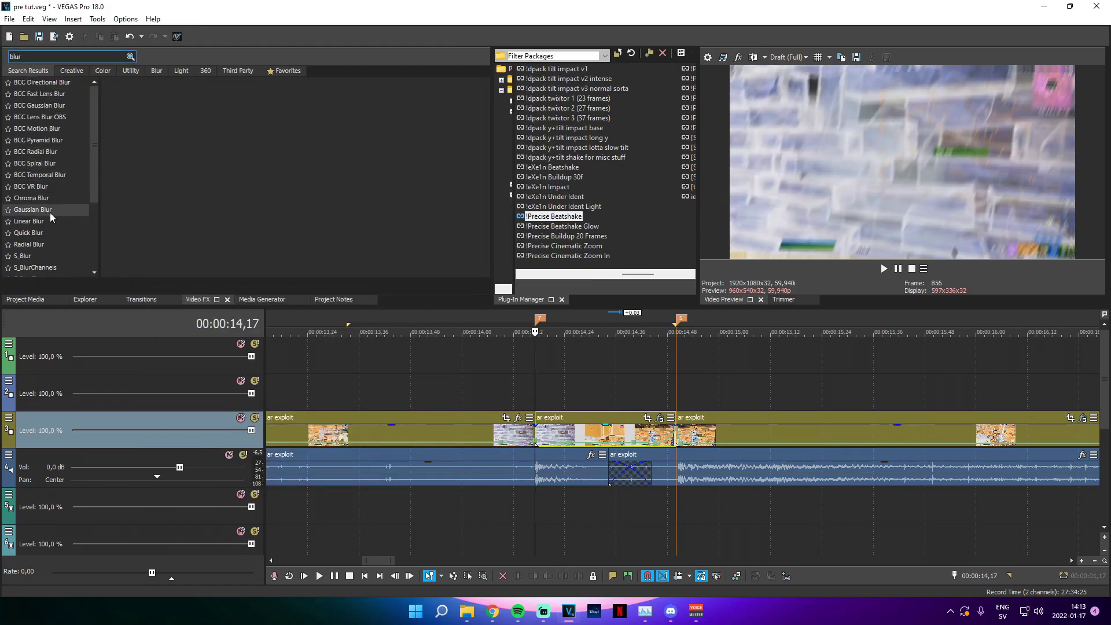
text(m)
click(36, 82)
drag(121, 113, 612, 425)
Animate the S_BlurMoCurves Z Dist with a keyframe of 1,000 at 00:00:14,28 and 0,900 at 00:00:14,50
click(577, 384)
key(Right)
key(Right)
key(Right)
key(Left)
key(Left)
key(Left)
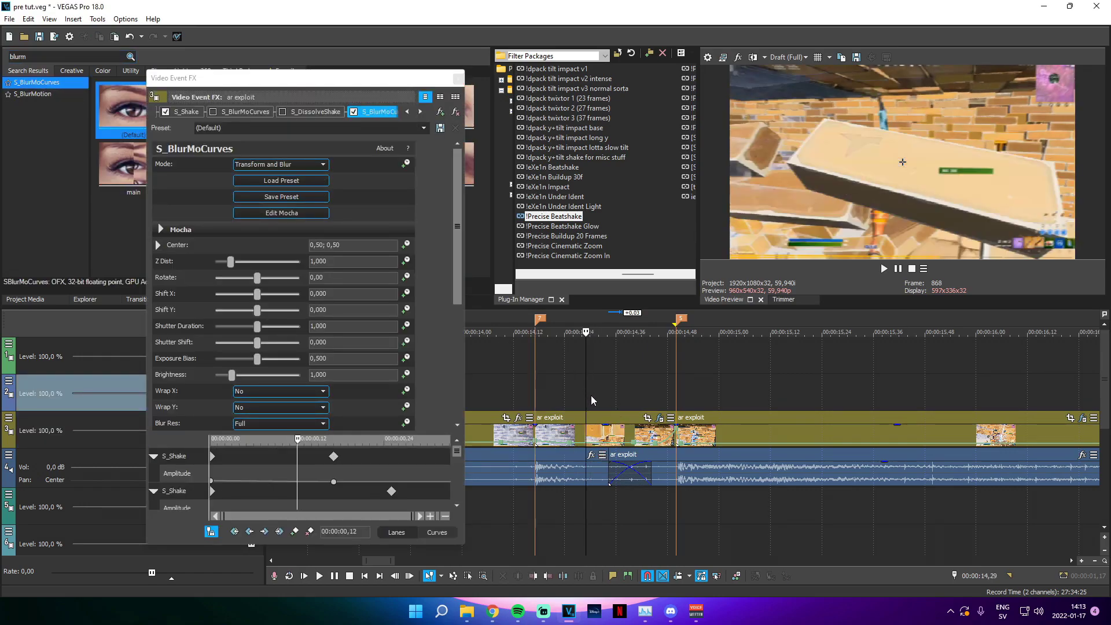
click(582, 394)
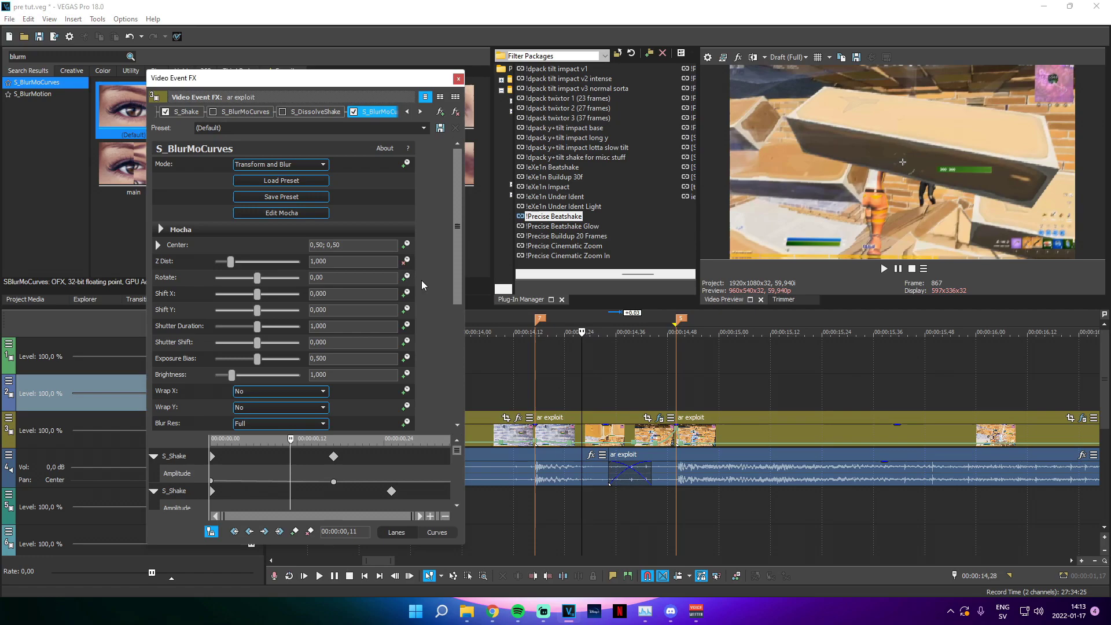
click(295, 534)
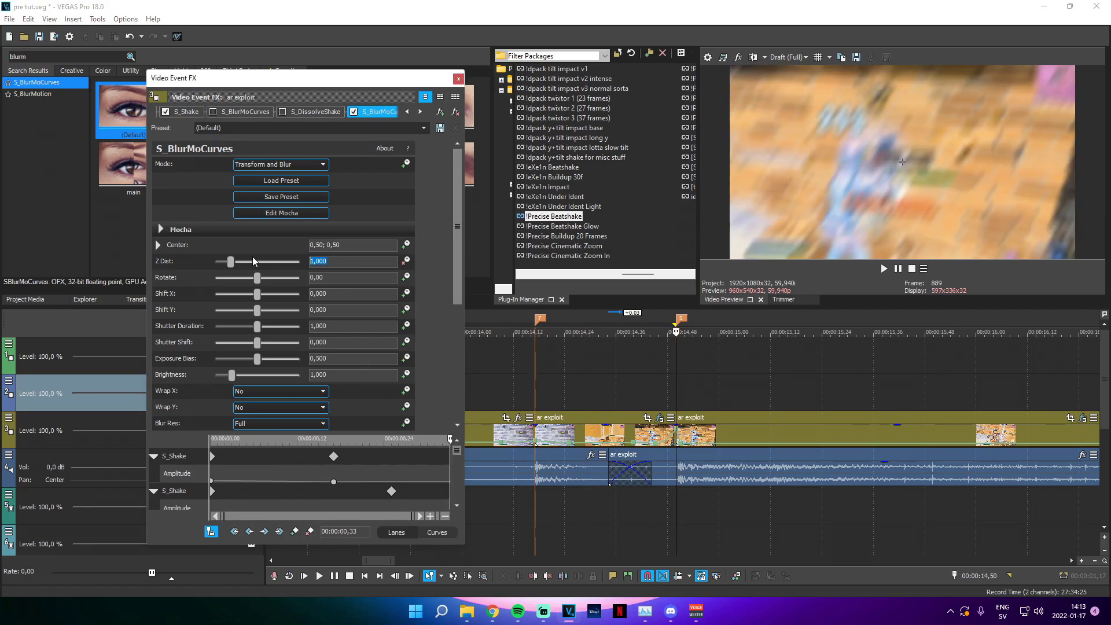
scroll(434, 459, down, 3)
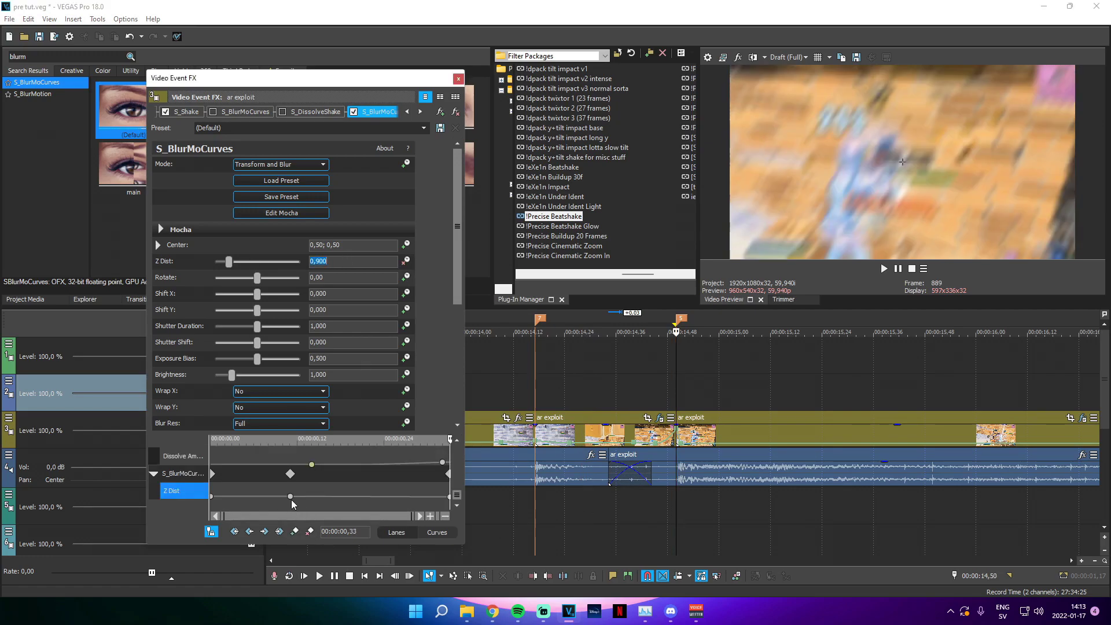
Change the interpolation of the Z Dist keyframe at 00:00:14,28, close the effect settings and play back the blur
click(291, 496)
right_click(291, 496)
click(344, 433)
click(458, 79)
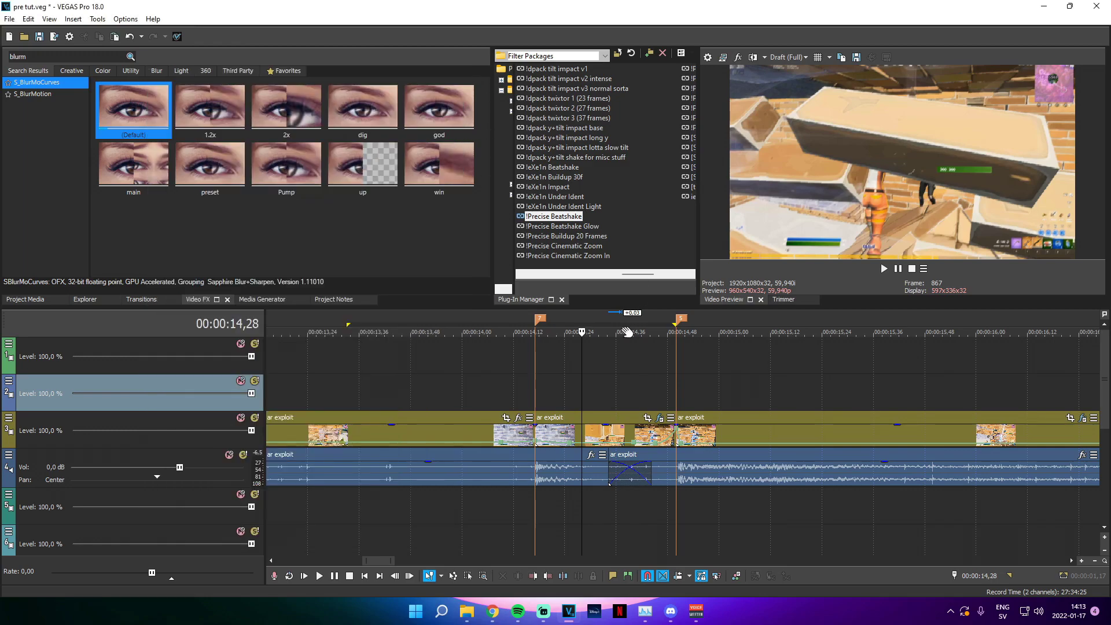
key(space)
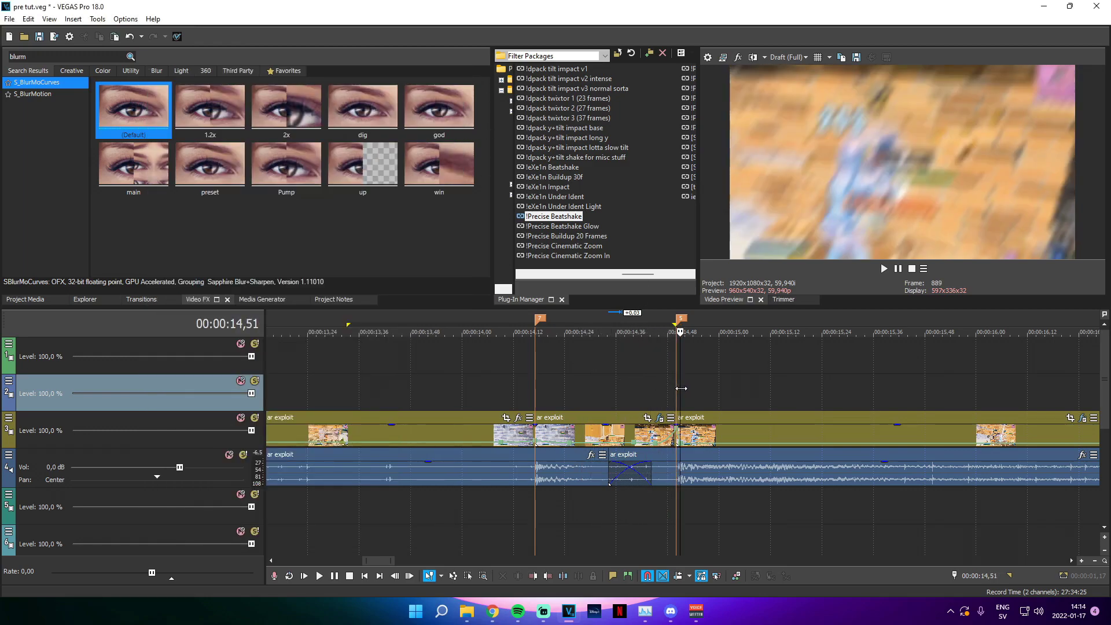
key(space)
Find S_DissolveShake and apply its preshake preset to the ar exploit section between 00:00:14,17 and 00:00:14,50
double_click(114, 56)
text(dis)
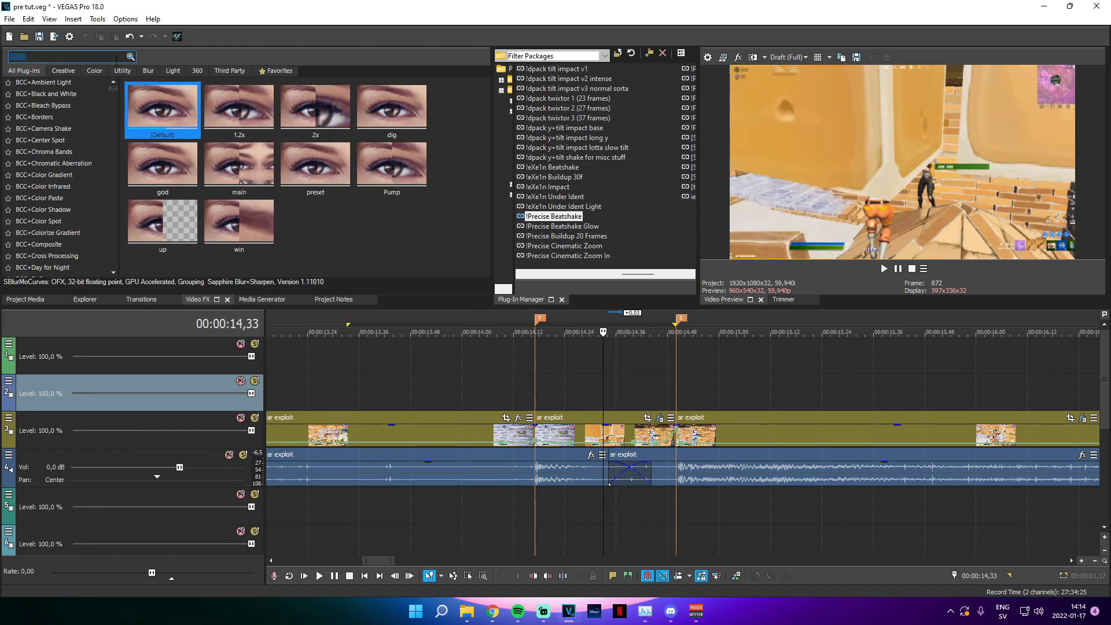
text(solvesh)
click(62, 81)
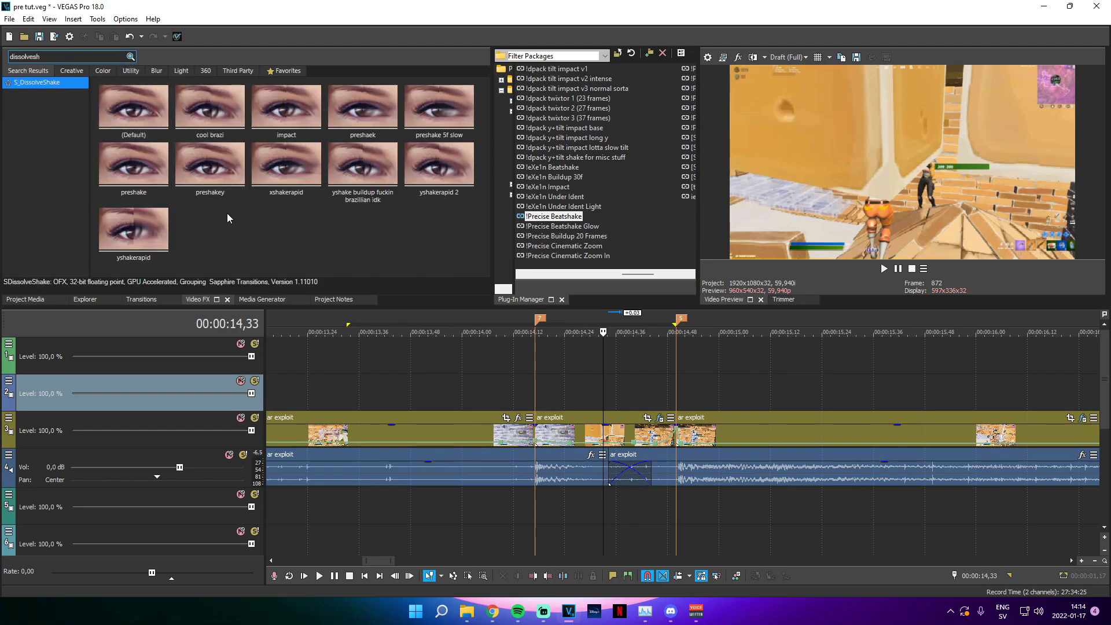
drag(204, 199, 559, 401)
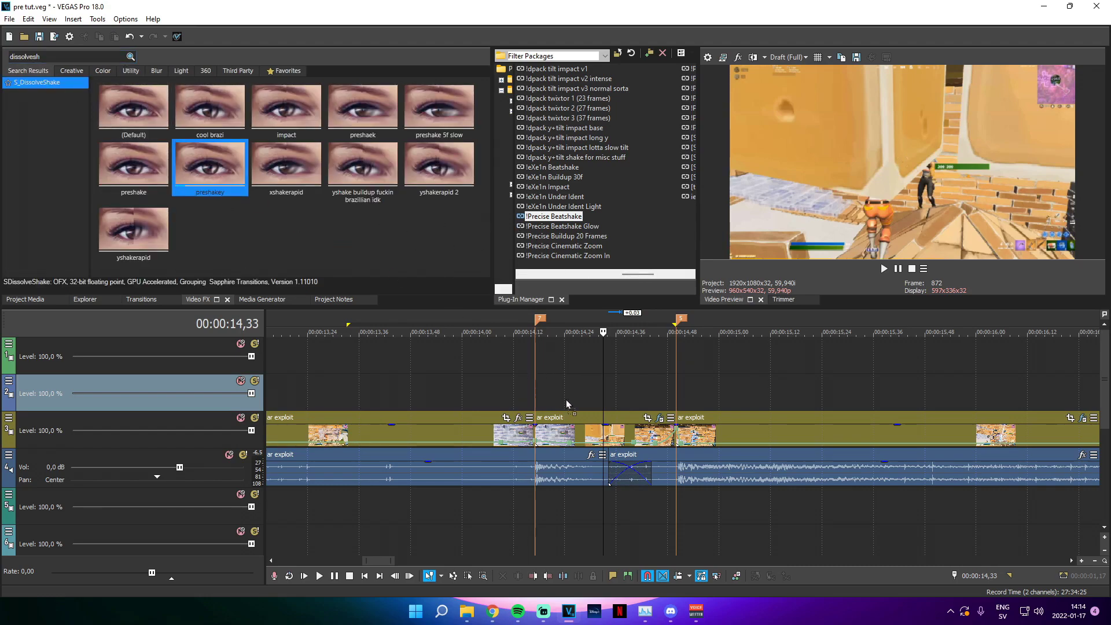
drag(142, 193, 615, 431)
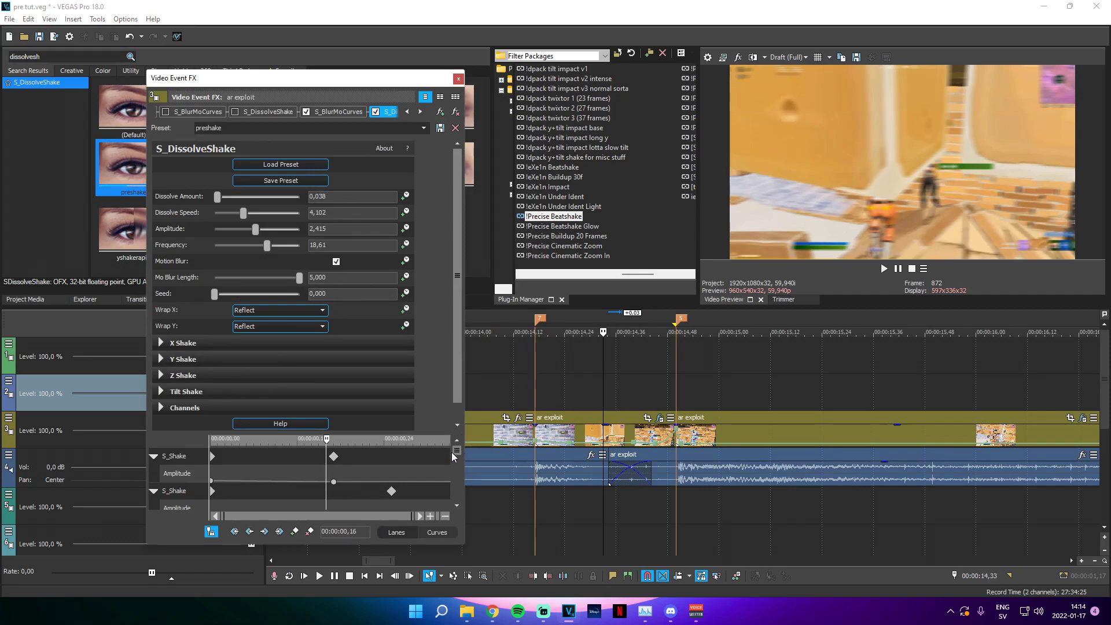
Keyframe the S_DissolveShake Dissolve Amount at 0,000 at 00:00:14,32 and 0,038 at 00:00:14,50, then close the effect settings
drag(455, 454, 454, 501)
mouse_move(320, 442)
mouse_down()
mouse_move(335, 444)
mouse_move(320, 445)
mouse_up()
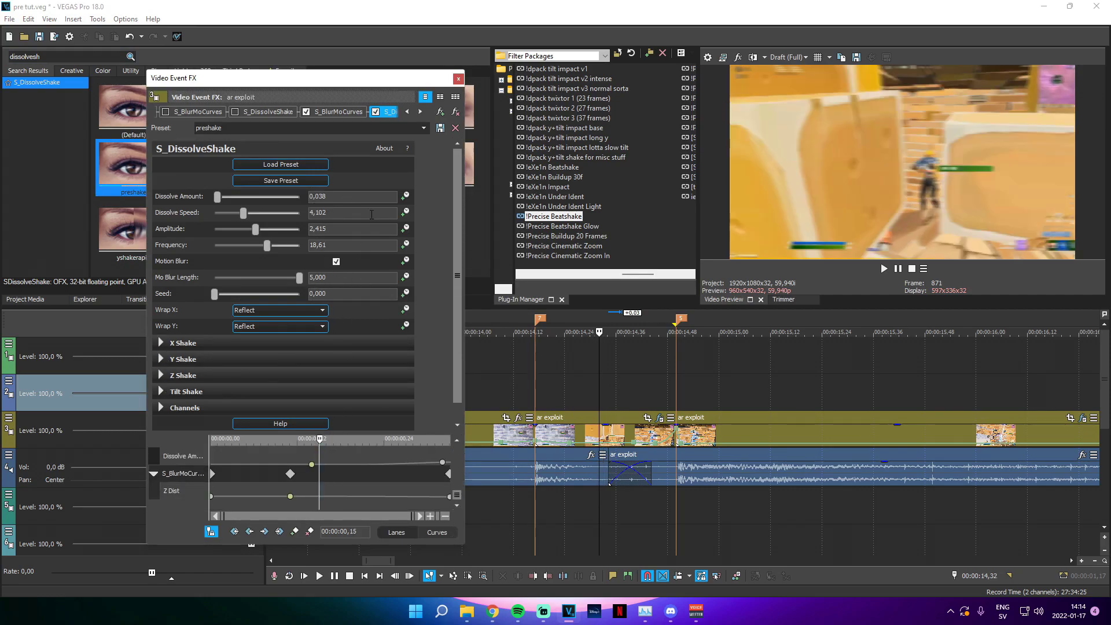
scroll(457, 492, down, 3)
click(183, 491)
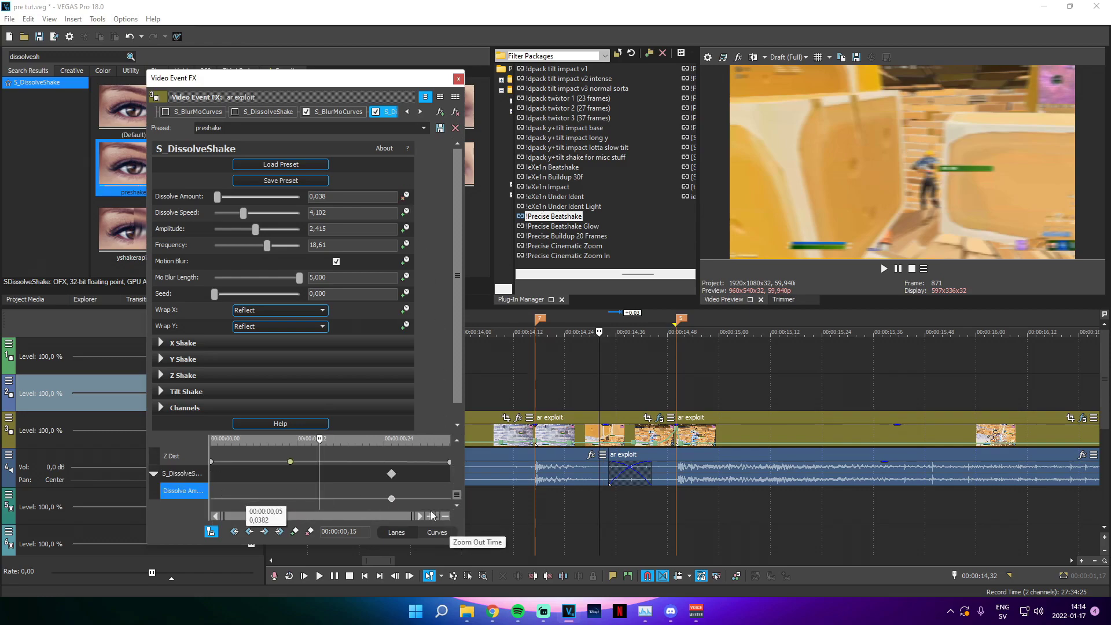
drag(217, 197, 212, 196)
drag(211, 499, 319, 503)
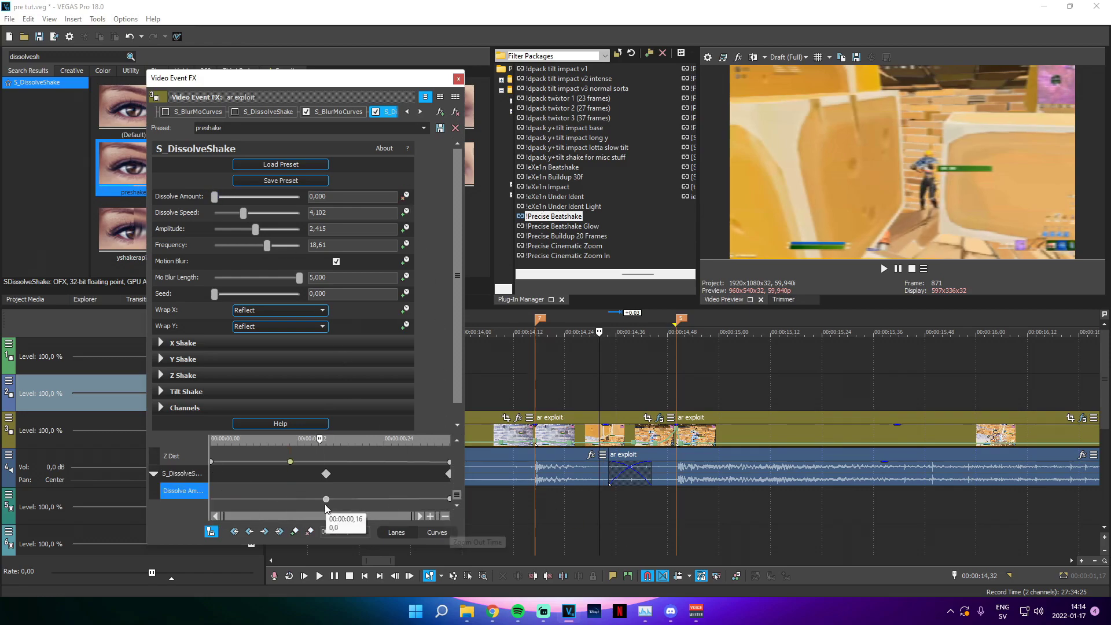
click(676, 370)
click(341, 202)
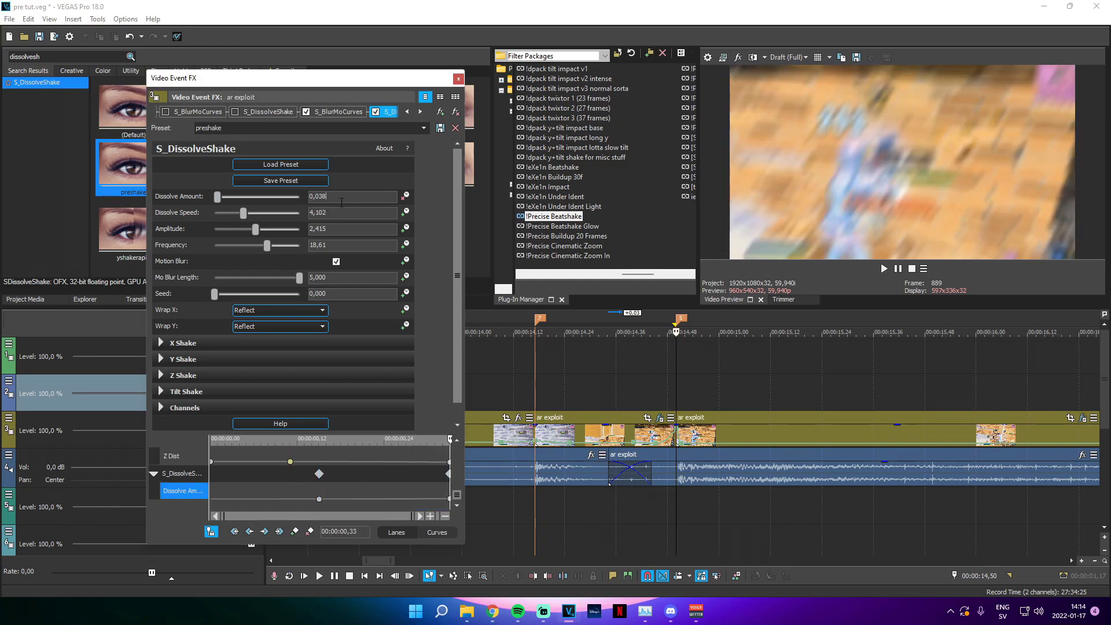
drag(522, 376, 620, 404)
click(620, 404)
click(458, 78)
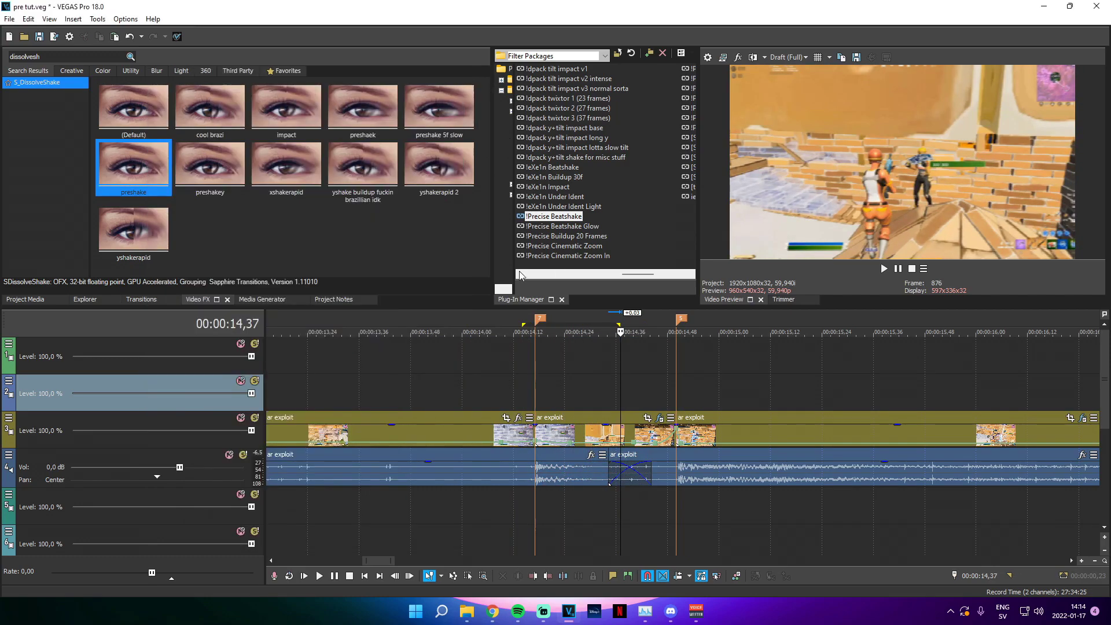
Split the ar exploit section before the 00:00:14,17 marker at 00:00:14,09
click(536, 399)
scroll(597, 429, down, 1)
scroll(598, 429, up, 2)
scroll(679, 446, up, 2)
click(675, 437)
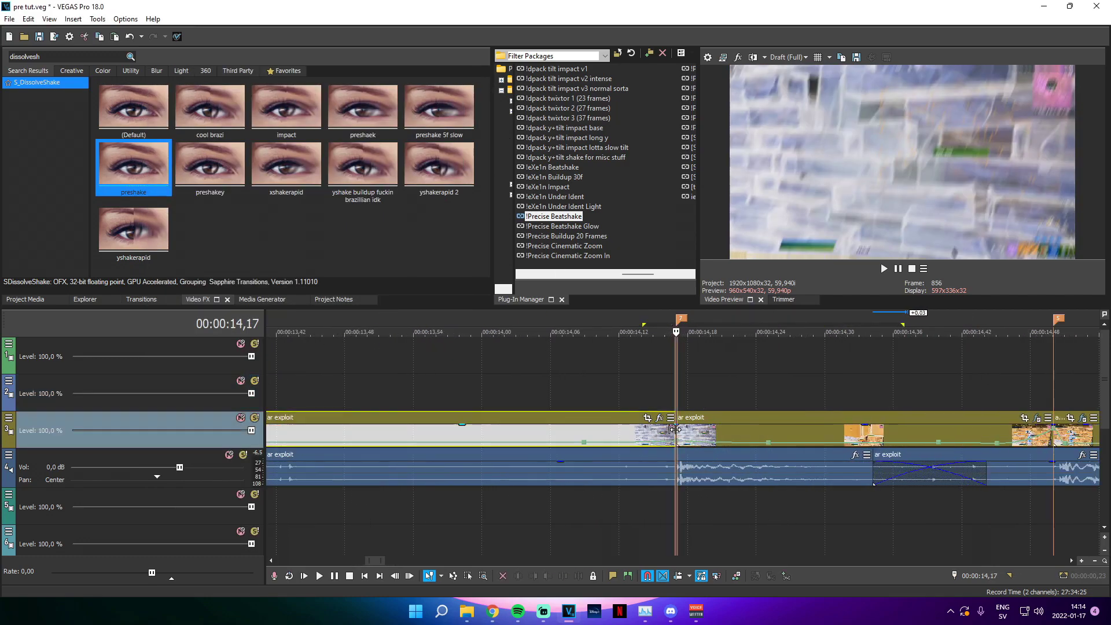
key(Left)
key(Left)
key(Left)
key(Left)
key(Left)
key(Left)
key(Left)
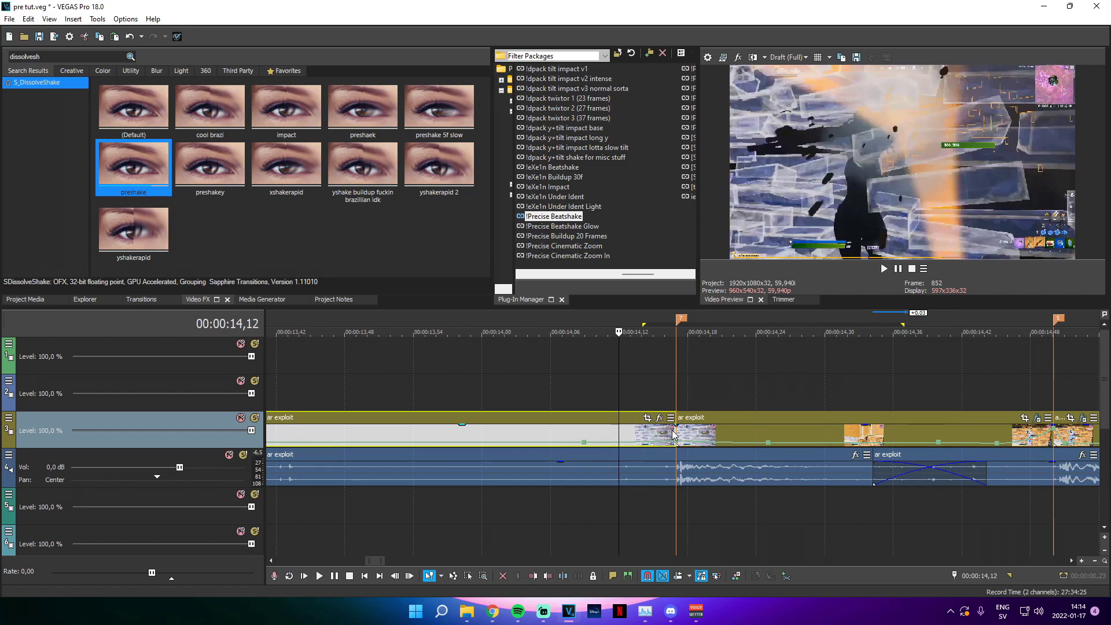
key(Left)
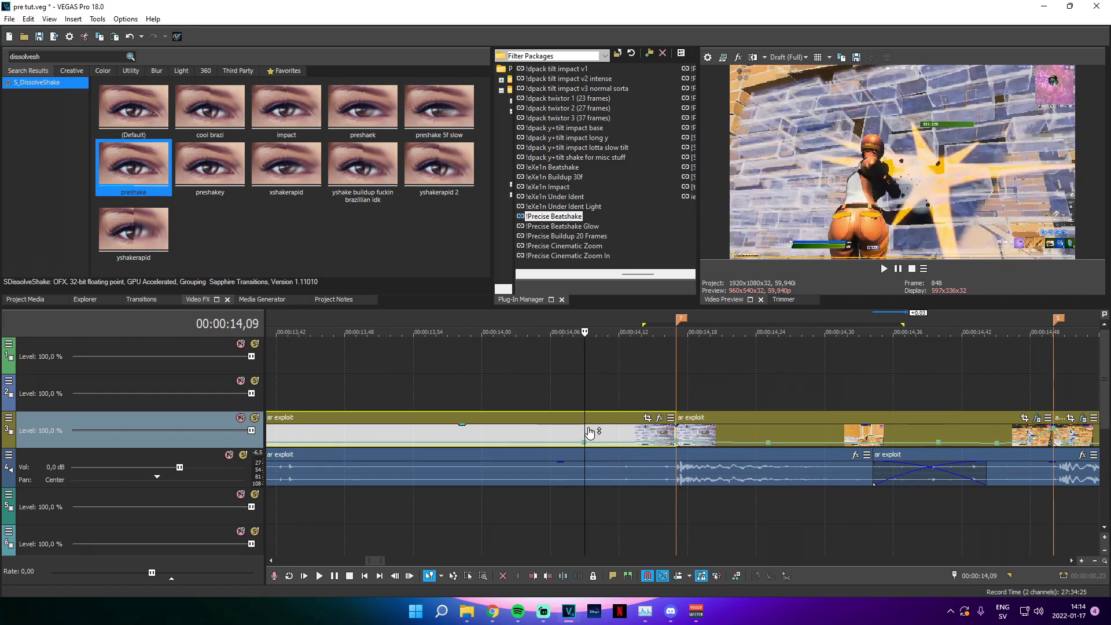
key(s)
scroll(590, 429, down, 1)
Search for blurmo and apply the default S_BlurMoCurves preset to the short ar exploit section between 00:00:14,09 and 00:00:14,17
double_click(70, 56)
text(blurmo)
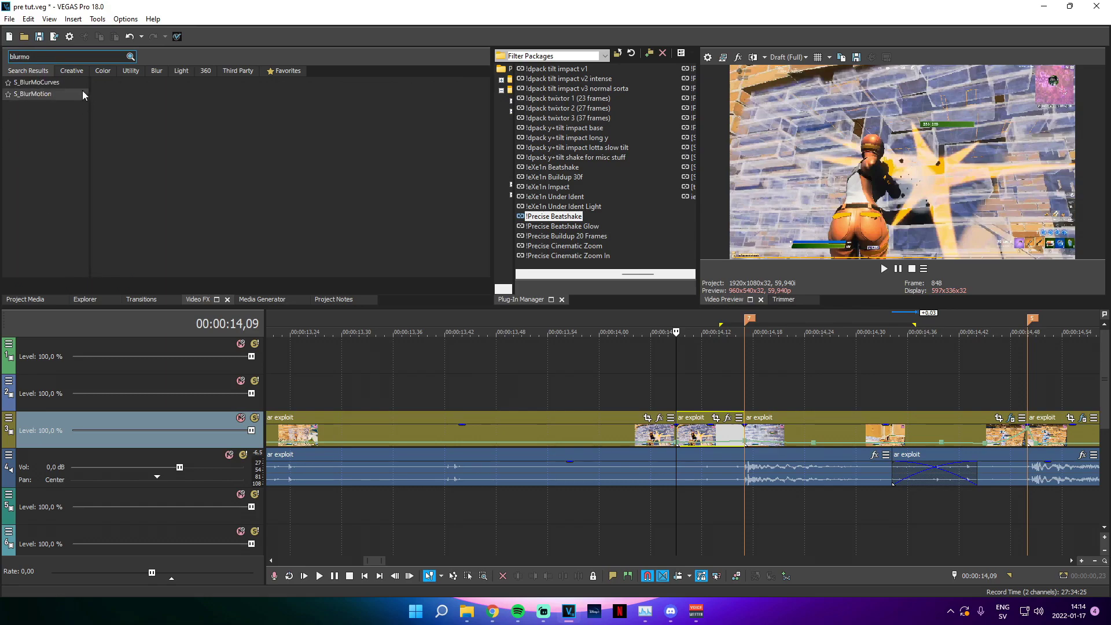
click(34, 82)
drag(122, 107, 673, 419)
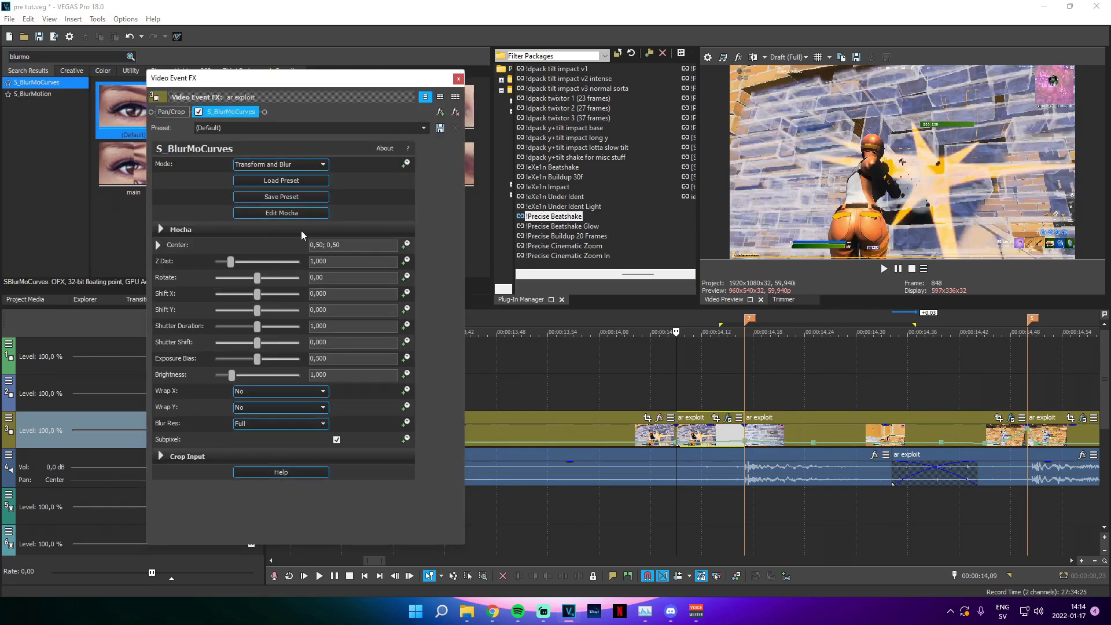
Animate the short section's Z Dist from 1,000 to 0,930 at 00:00:14,17 and change the first keyframe's interpolation
click(405, 261)
click(747, 389)
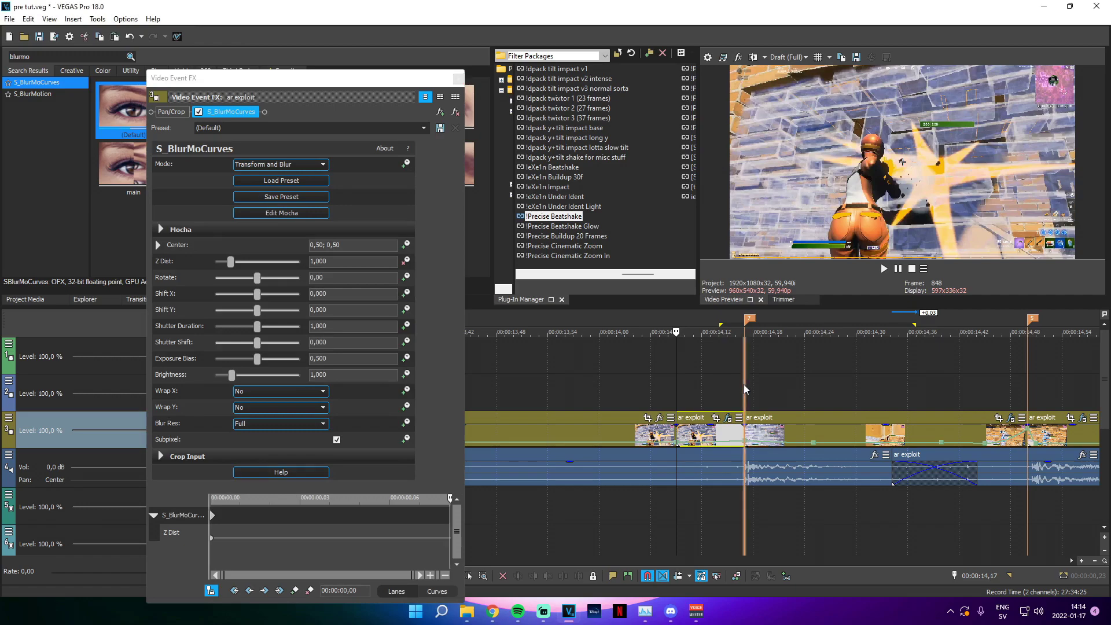
click(305, 270)
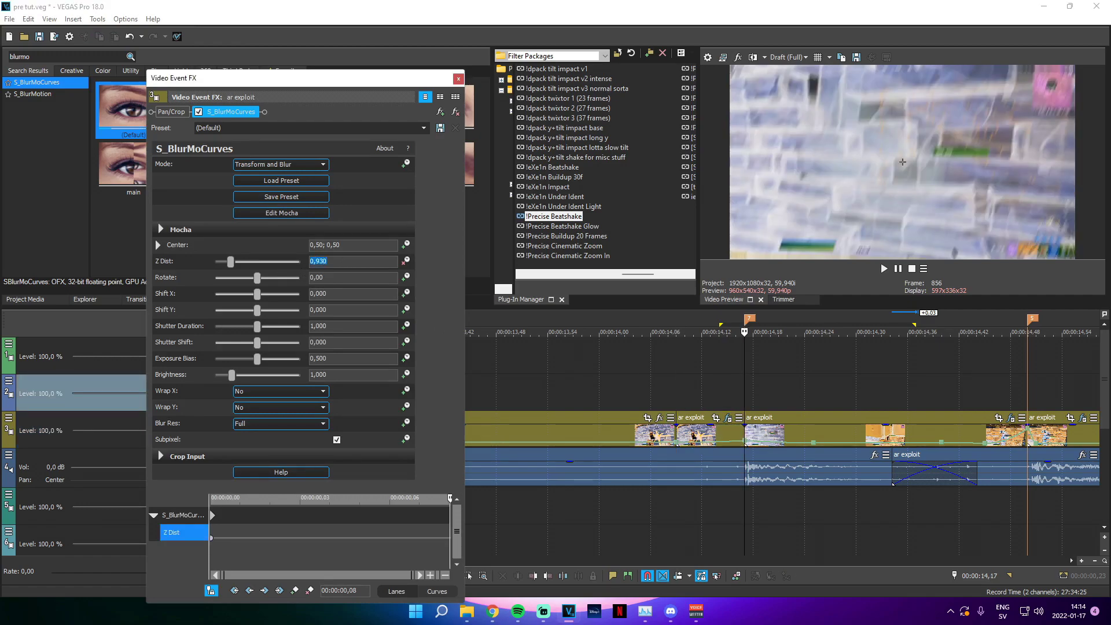
right_click(211, 538)
click(243, 476)
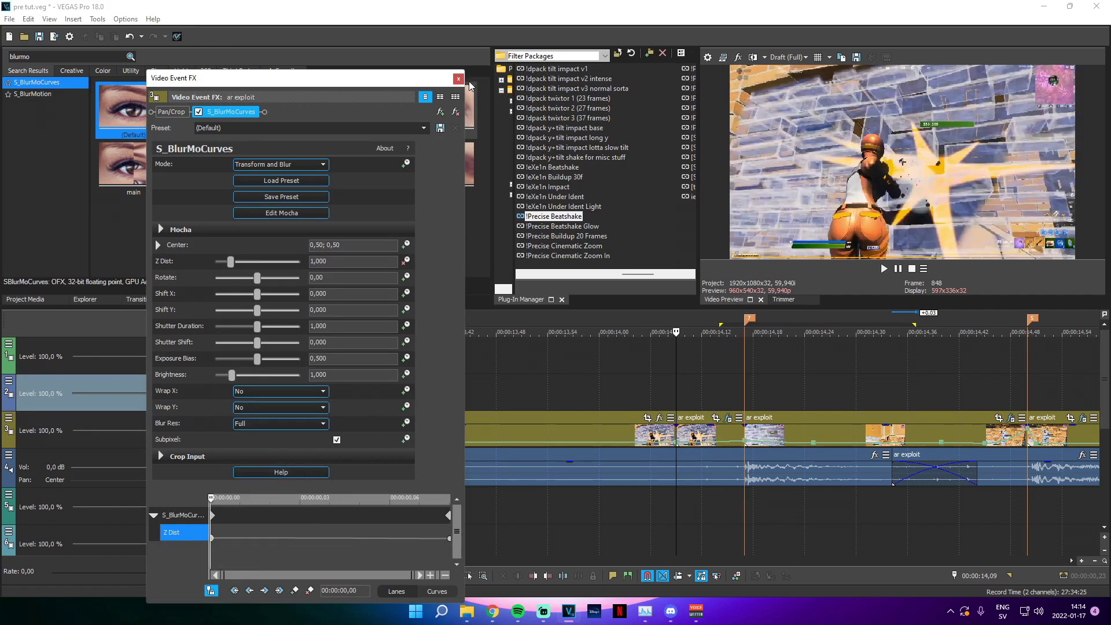
click(459, 79)
Split the end of the last !god clip (4) section at 00:00:12,36, just before the ar exploit clip starts
scroll(630, 491, down, 5)
scroll(588, 492, down, 2)
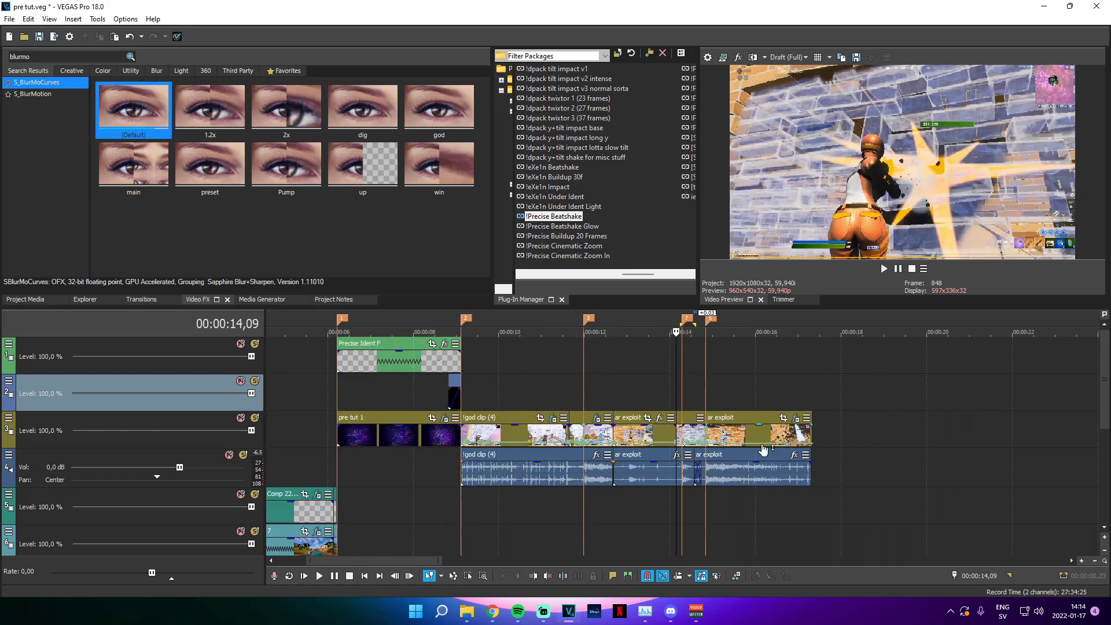
click(611, 441)
scroll(701, 444, up, 5)
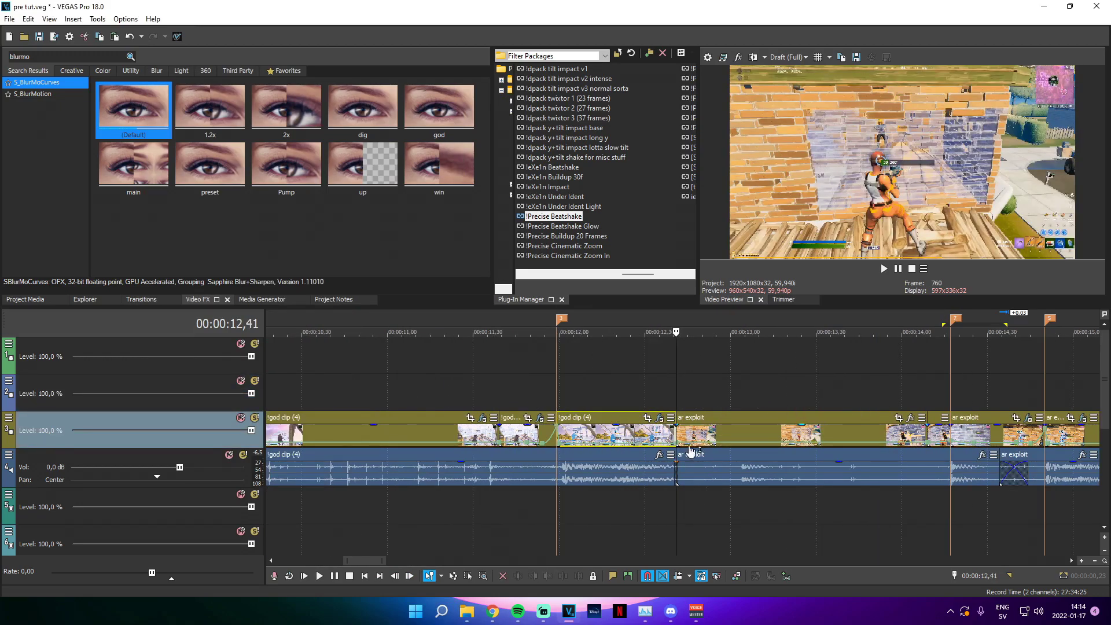
scroll(685, 448, up, 3)
key(Left)
key(Left)
key(Left)
key(Left)
key(Left)
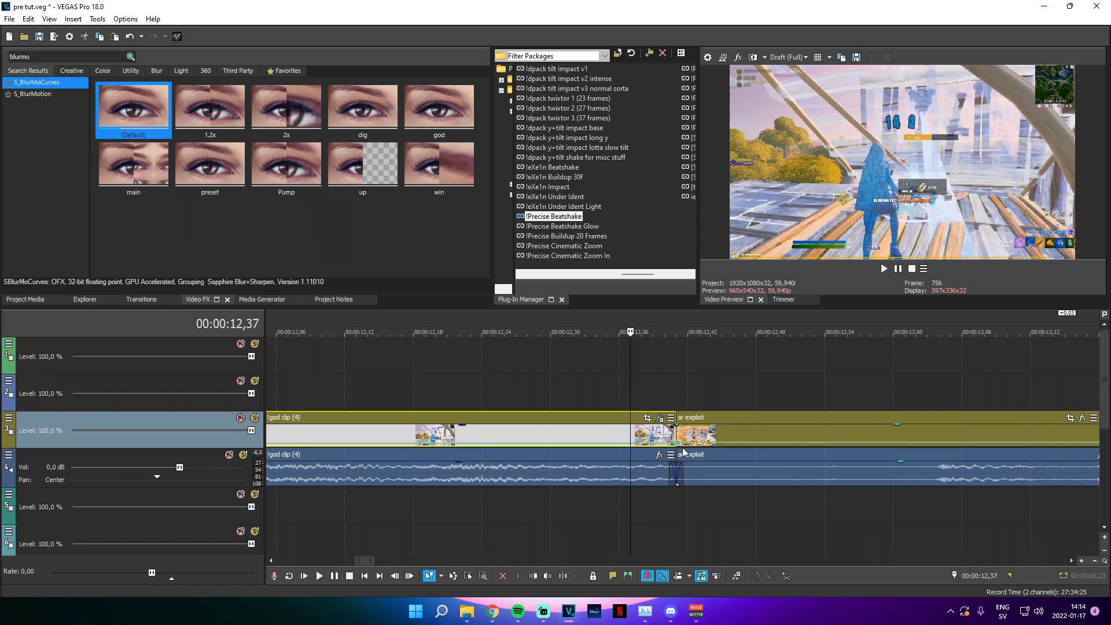
Apply !Precise Zoom Out 1 to the short split section and !Precise Zoom Out 2 25f to the ar exploit clip after it
scroll(605, 458, down, 1)
scroll(603, 454, down, 2)
scroll(576, 228, down, 6)
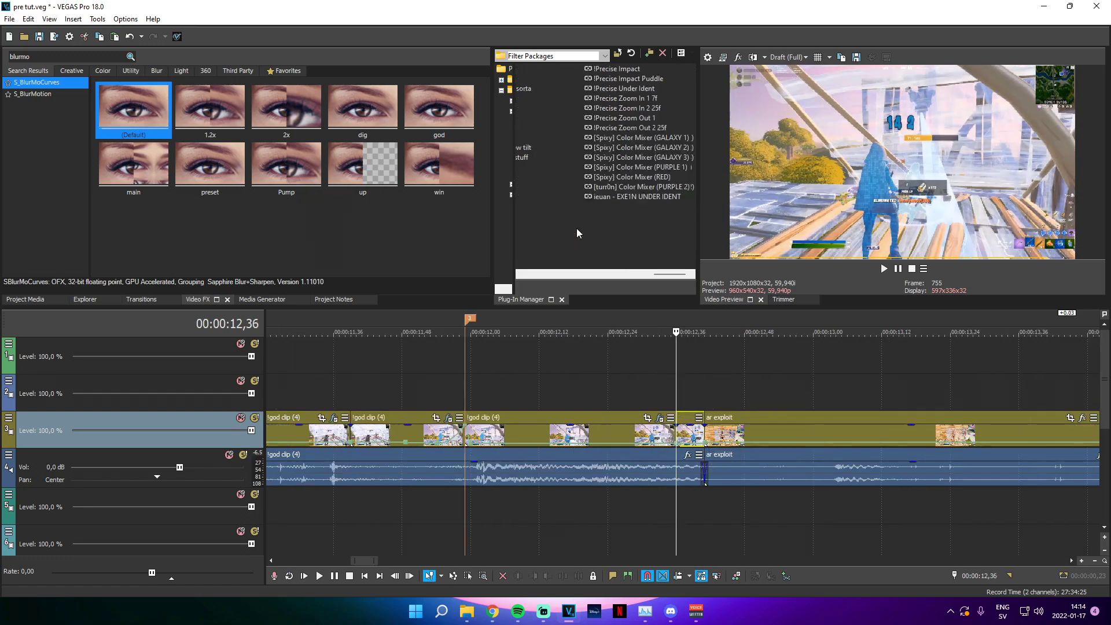
drag(578, 119, 692, 426)
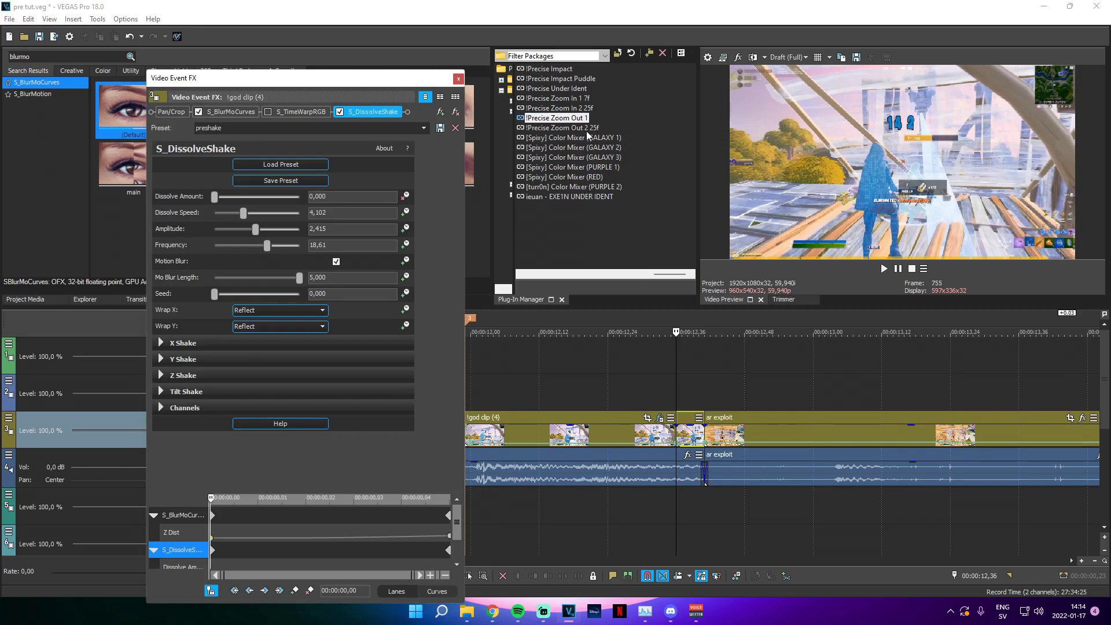
mouse_move(587, 130)
mouse_down()
mouse_move(788, 394)
mouse_move(770, 429)
mouse_up()
click(458, 79)
Preview the zoom-out transition over the range from 00:00:12,23 to 00:00:12,57
drag(602, 395, 796, 398)
scroll(769, 399, down, 3)
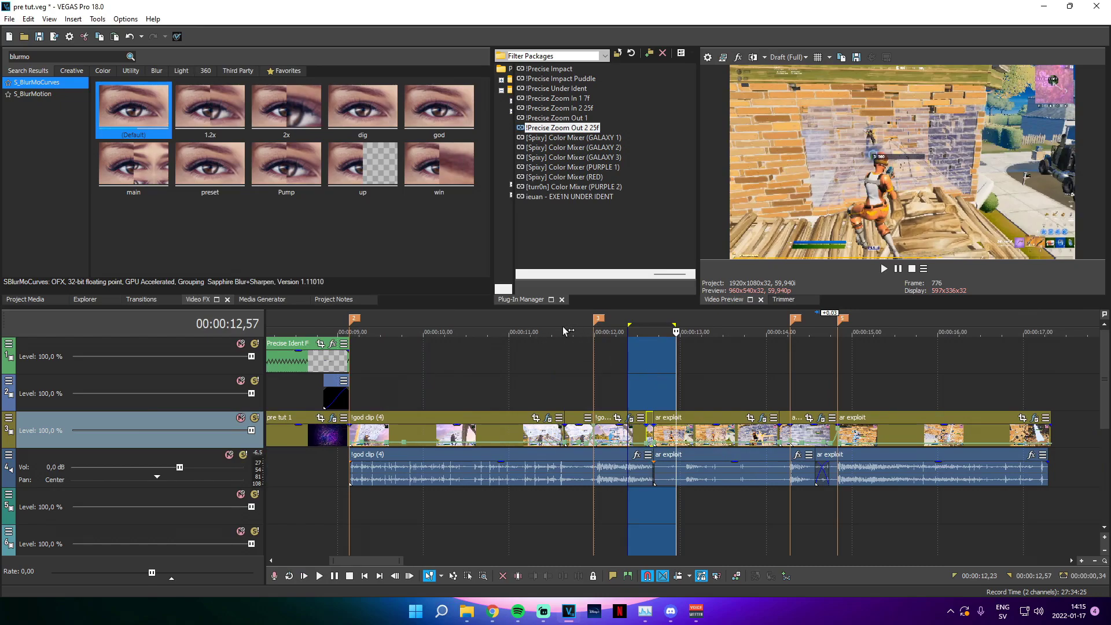
click(711, 404)
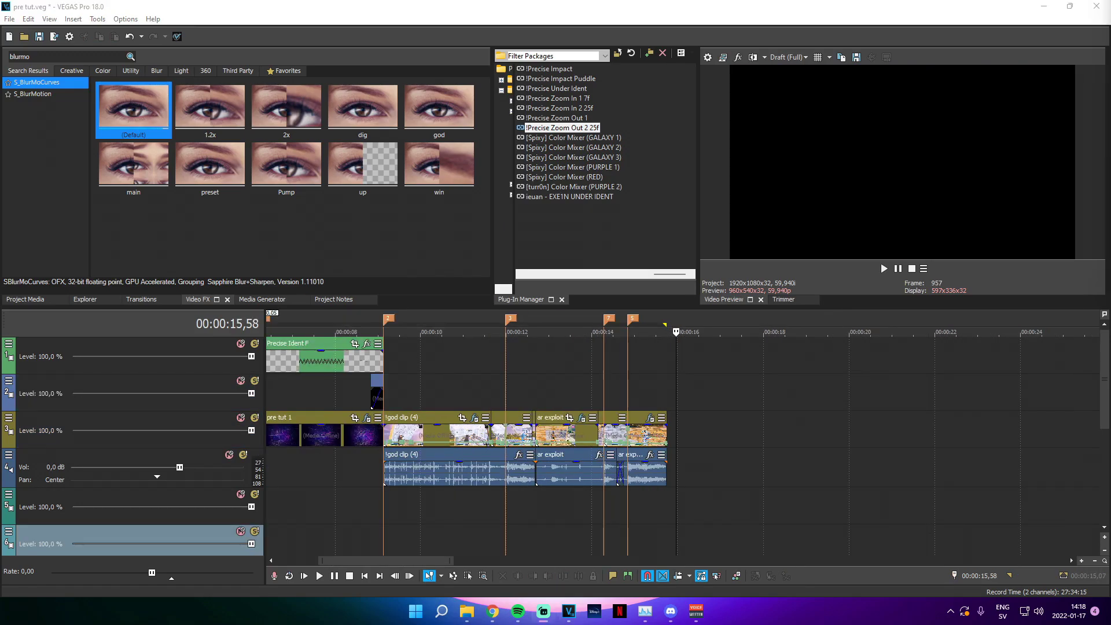
Move the Dignal Bass Swoosh sound so its hit lands on the 00:00:14,50 marker and set its track volume to -2,7 dB
scroll(654, 385, down, 1)
scroll(761, 408, up, 2)
scroll(1106, 382, down, 5)
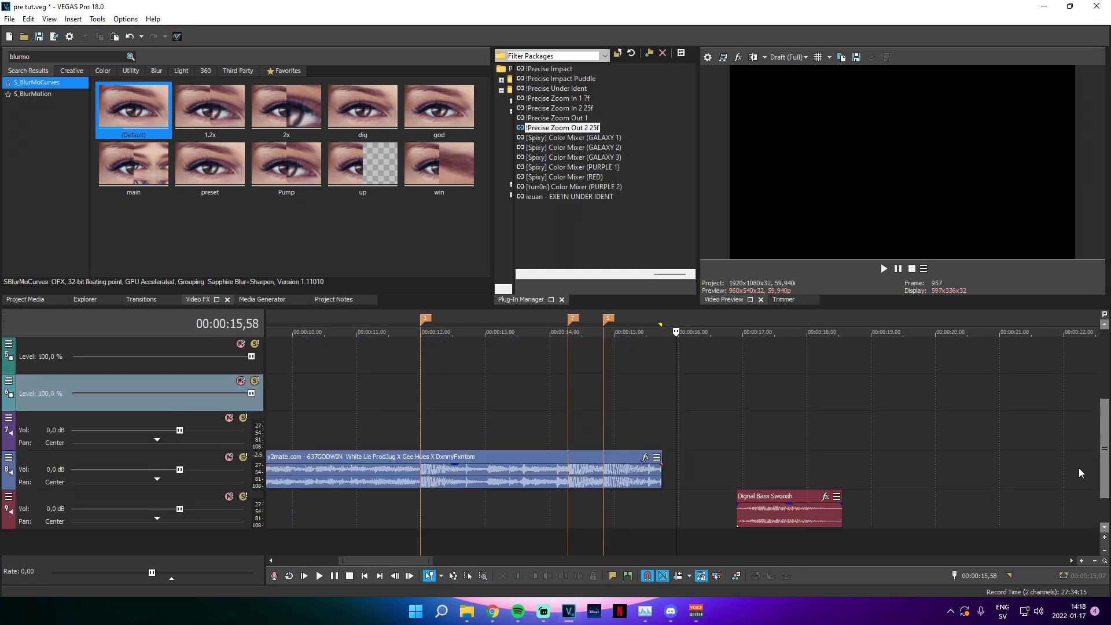
drag(759, 485, 602, 485)
click(602, 480)
scroll(603, 480, up, 4)
drag(685, 480, 692, 480)
scroll(624, 486, down, 2)
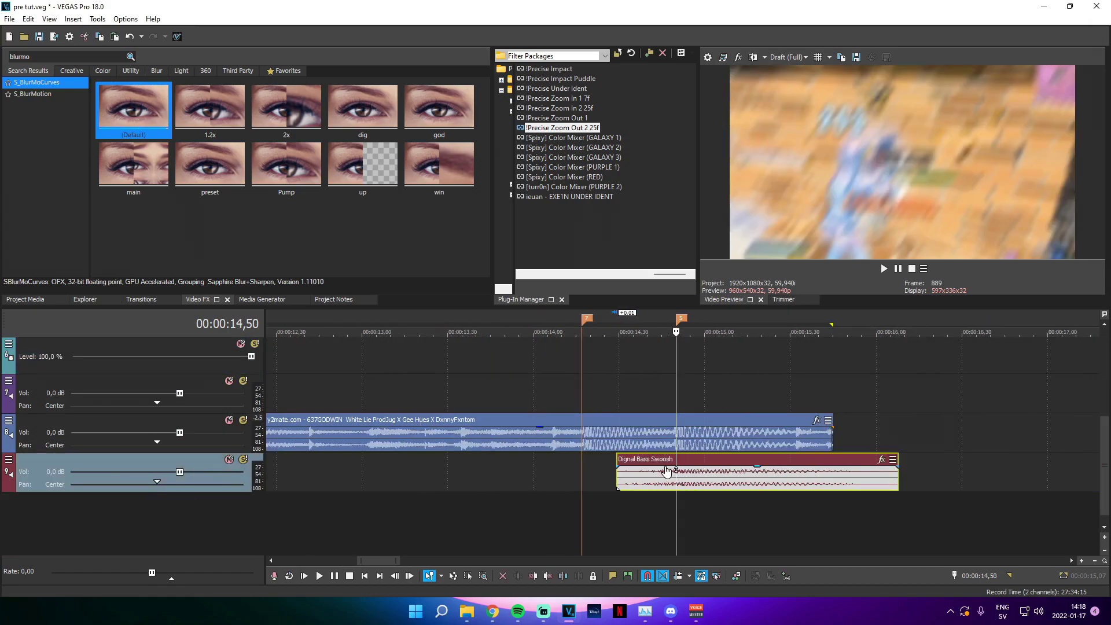
drag(155, 473, 153, 474)
scroll(410, 504, down, 5)
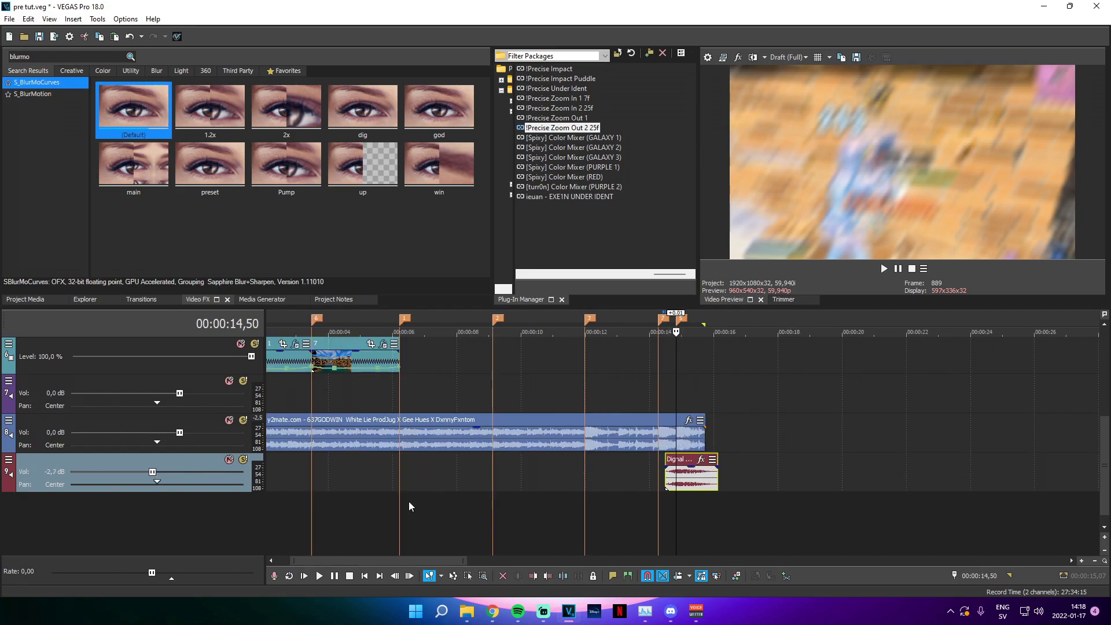
Copy the Dignal Bass Swoosh sound earlier on its track and align the copy's hit with the 00:00:11,59 marker
drag(685, 484, 515, 484)
drag(456, 389, 586, 388)
click(586, 388)
scroll(572, 463, up, 2)
drag(551, 480, 699, 479)
scroll(699, 479, up, 3)
scroll(700, 482, down, 4)
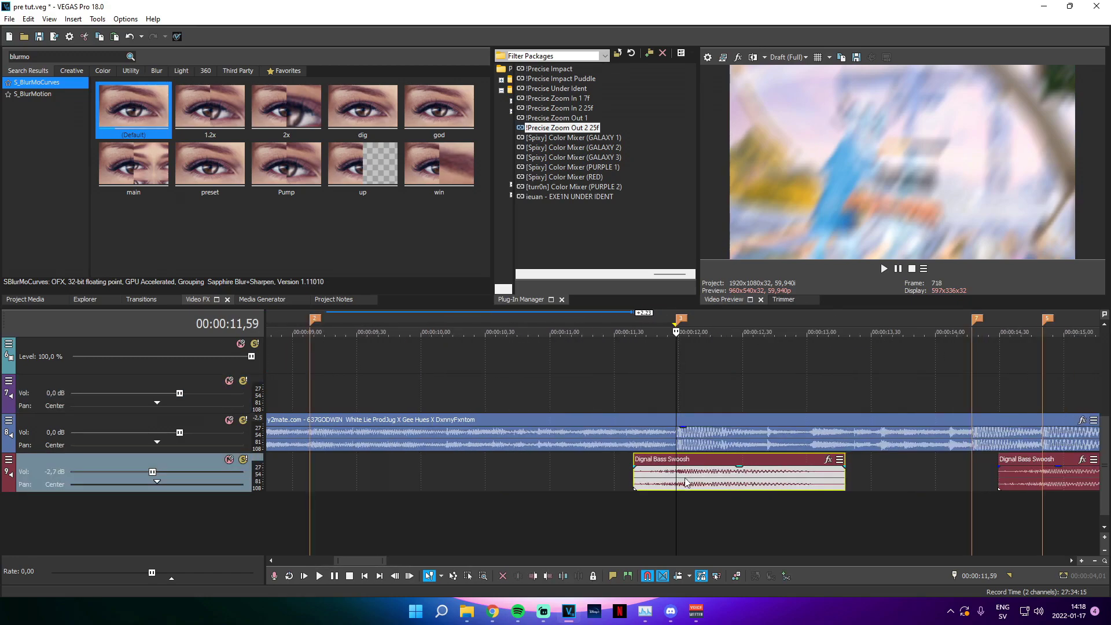
scroll(1097, 372, up, 5)
scroll(526, 533, down, 3)
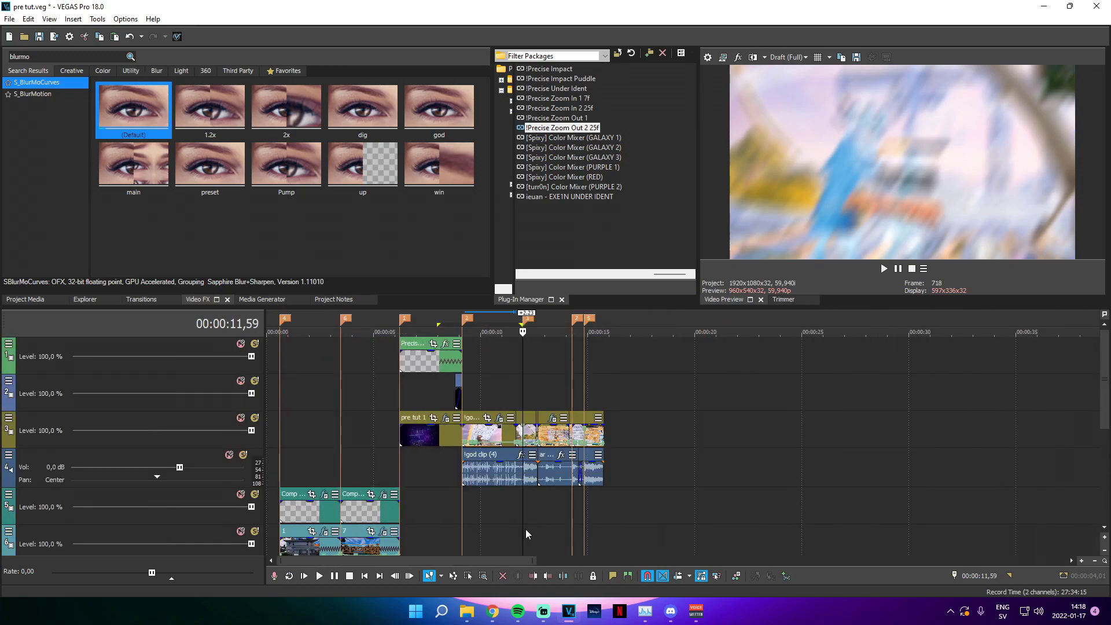
Place the cursor at 00:00:06,13 and insert an empty audio track between the music and swoosh tracks
click(403, 455)
scroll(1102, 405, down, 4)
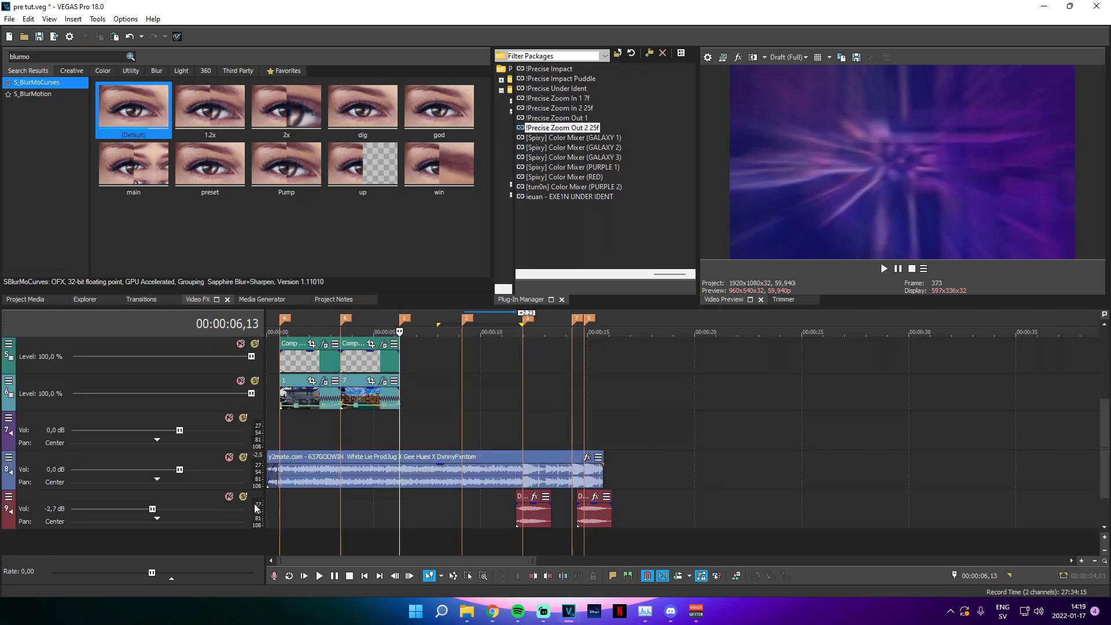
scroll(257, 509, down, 1)
drag(192, 504, 291, 461)
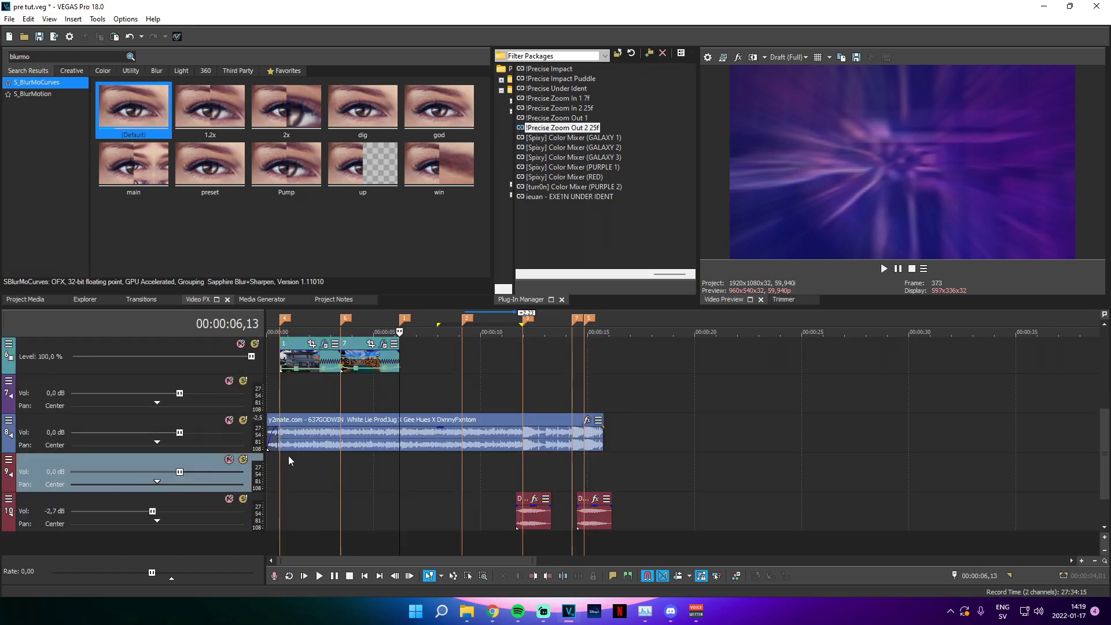
Split the music at 00:00:06,13 and 00:00:09,08 and move the middle section down to the empty track 9
click(401, 438)
scroll(520, 440, up, 2)
key(s)
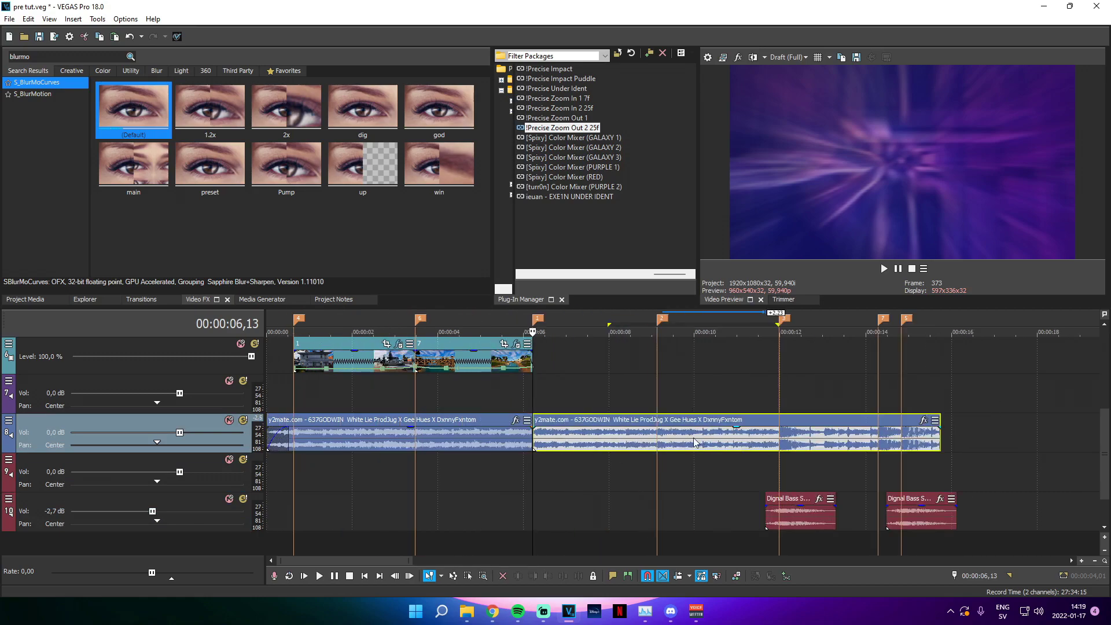
click(658, 435)
key(s)
drag(1102, 423, 1065, 440)
drag(581, 438, 584, 482)
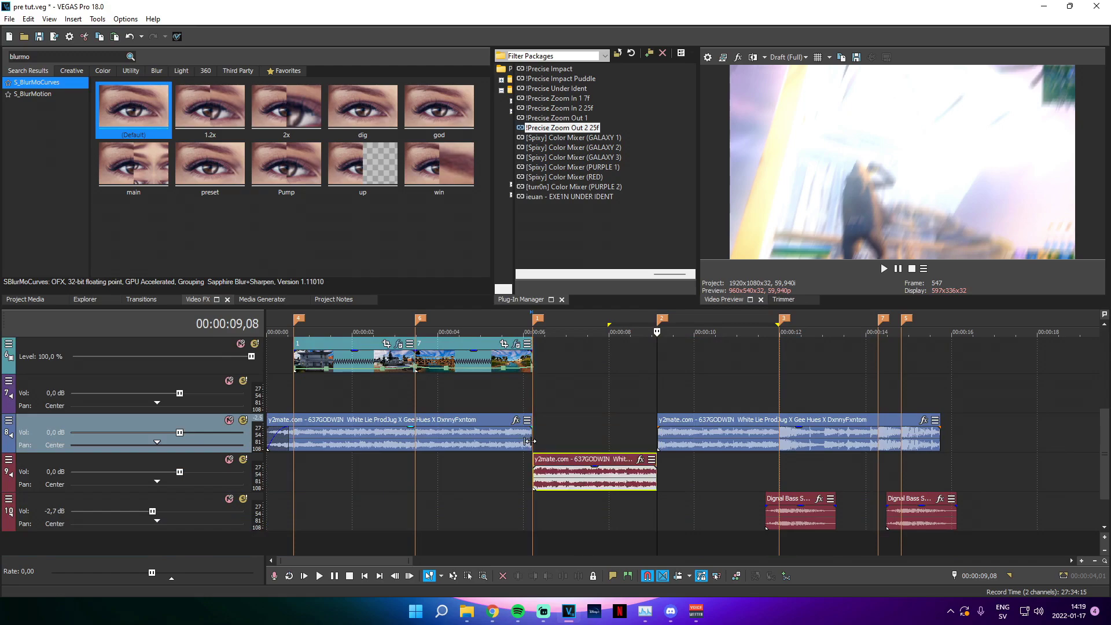
Overlap the first music piece with the track 9 section around 00:00:06,13, add opposing fades and choose their fade curves
click(529, 442)
scroll(593, 454, up, 4)
drag(668, 447, 702, 470)
drag(684, 428, 652, 430)
click(697, 421)
click(682, 404)
right_click(673, 428)
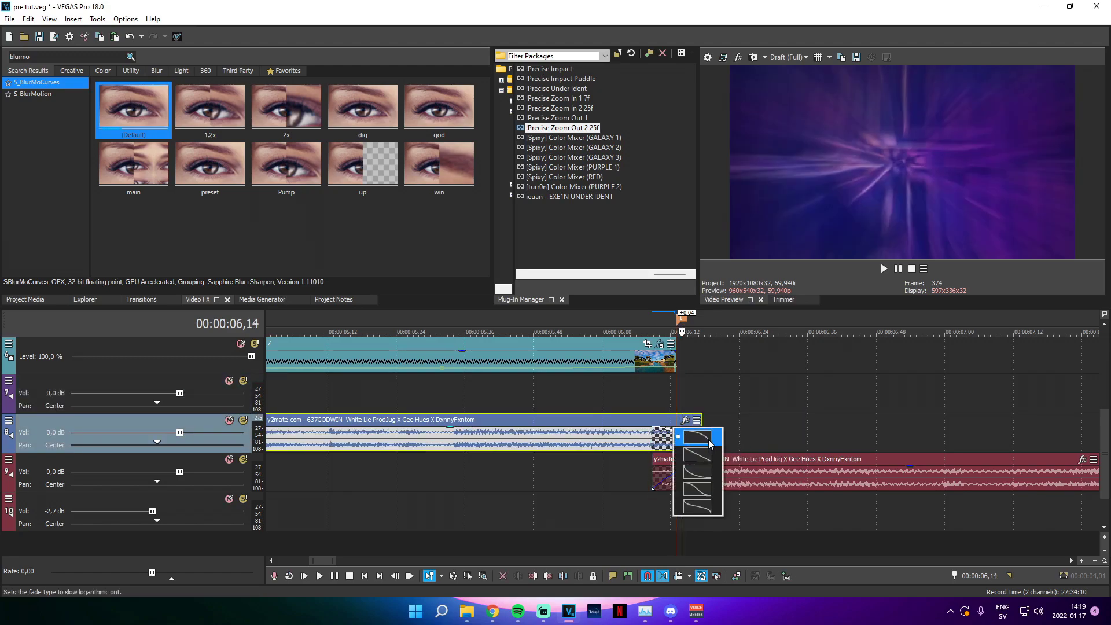
click(708, 439)
right_click(675, 468)
click(694, 511)
drag(632, 509, 721, 476)
click(682, 471)
Overlap the track 9 section with the last music piece around 00:00:09,08, adjust the fades and check the transition
scroll(721, 513, down, 4)
click(928, 480)
scroll(904, 487, up, 4)
drag(677, 442, 701, 432)
right_click(701, 432)
click(719, 472)
drag(719, 470, 632, 474)
click(607, 410)
drag(582, 394, 658, 396)
click(660, 389)
scroll(634, 427, down, 10)
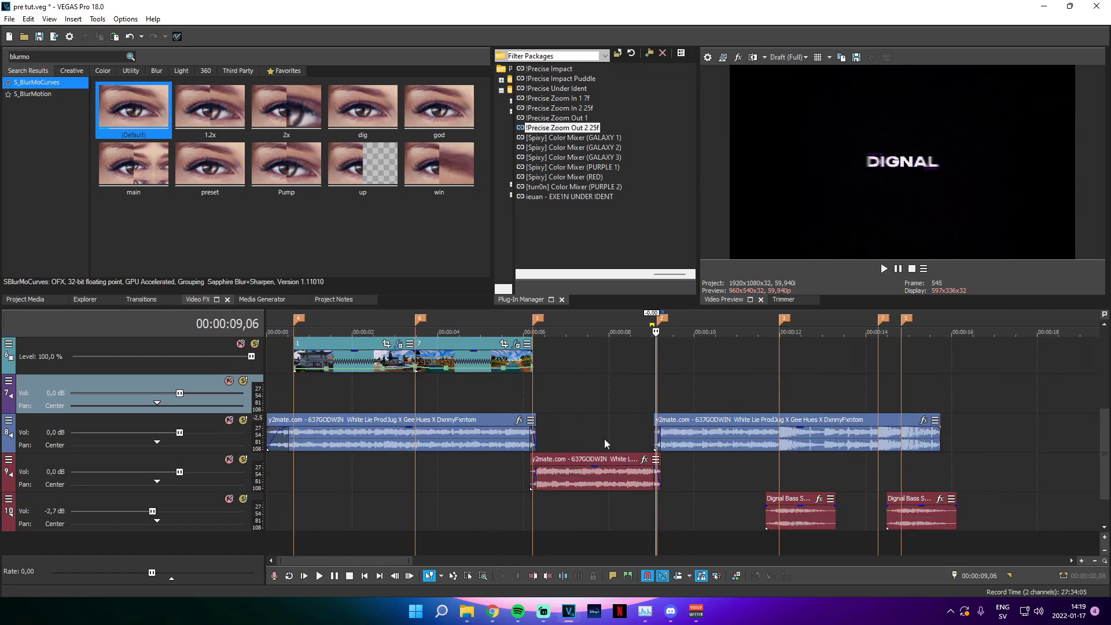
Add the third-party Ambience plug-in to the track 9 audio effects chain
click(520, 486)
click(9, 460)
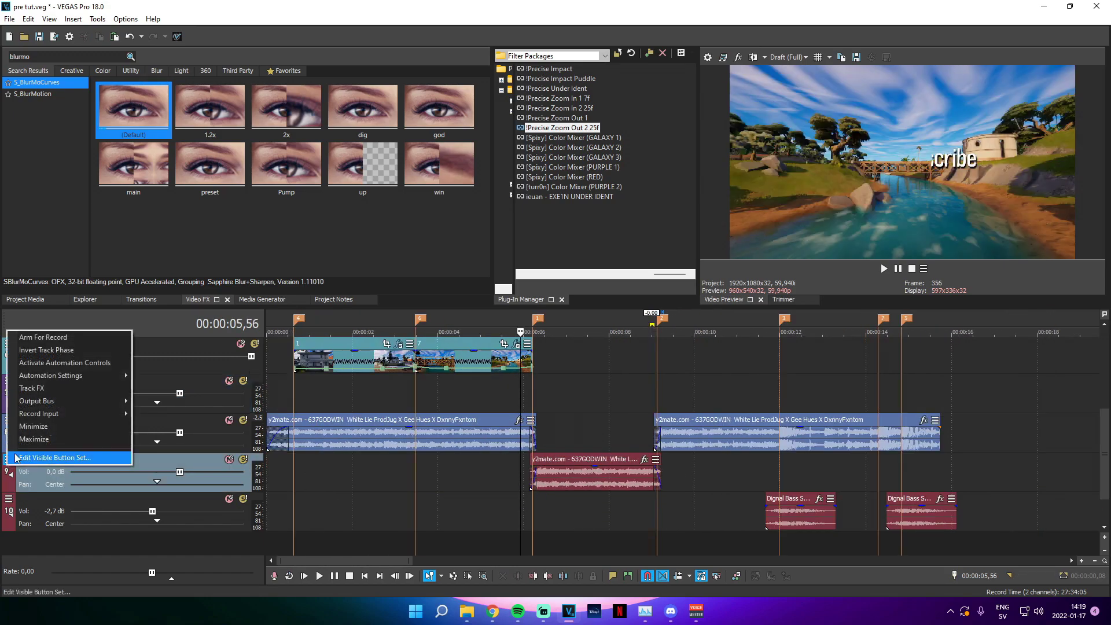
click(39, 388)
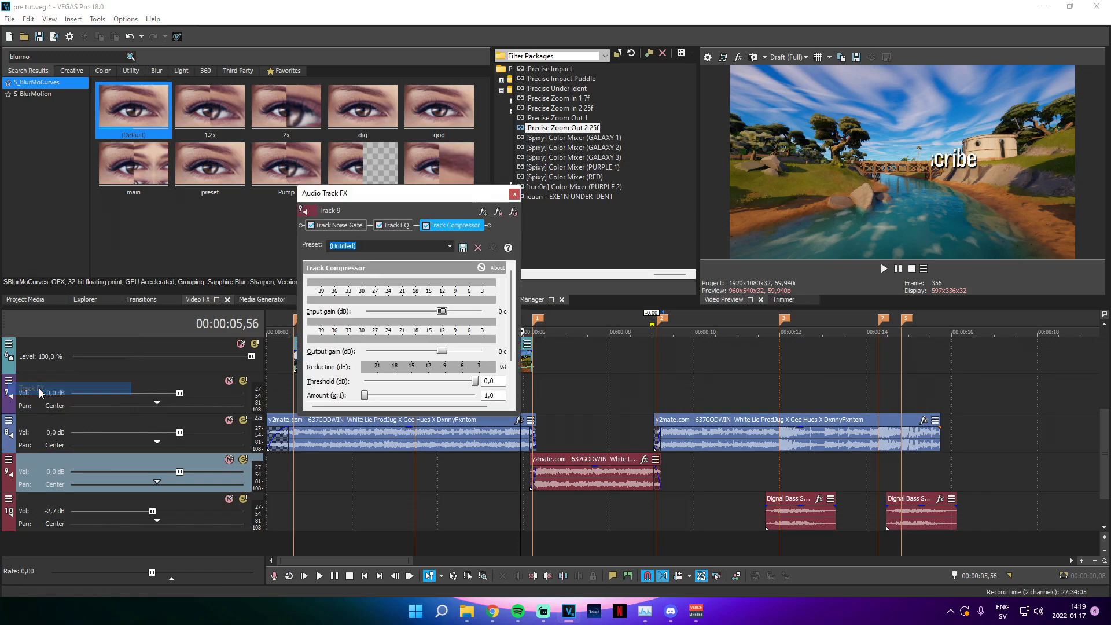
click(483, 213)
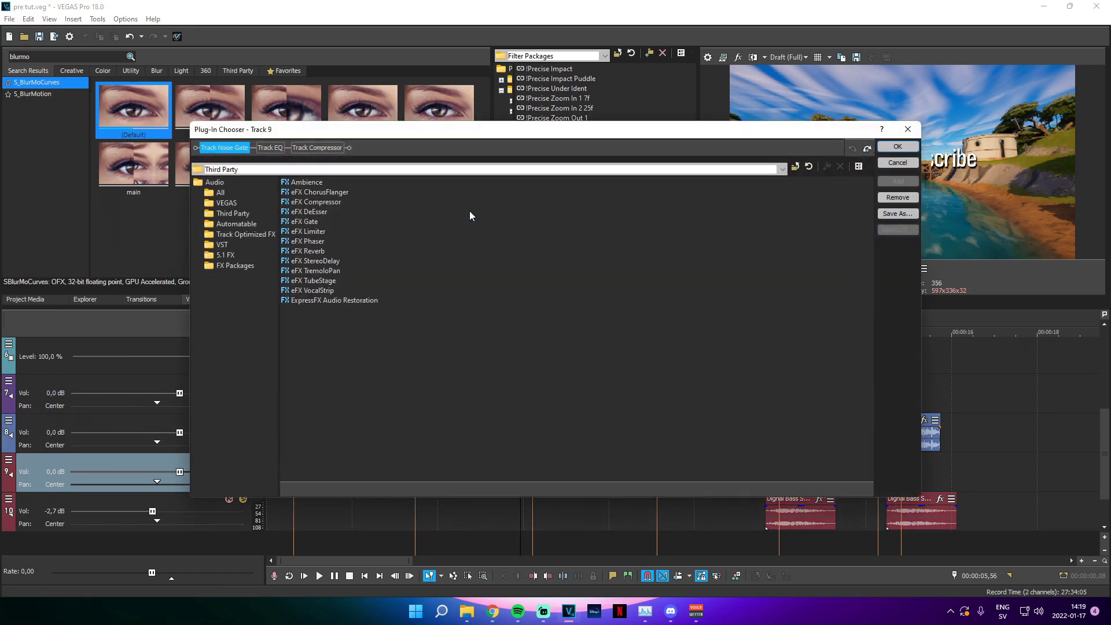
click(228, 265)
click(221, 181)
click(245, 214)
click(306, 181)
click(898, 181)
click(898, 147)
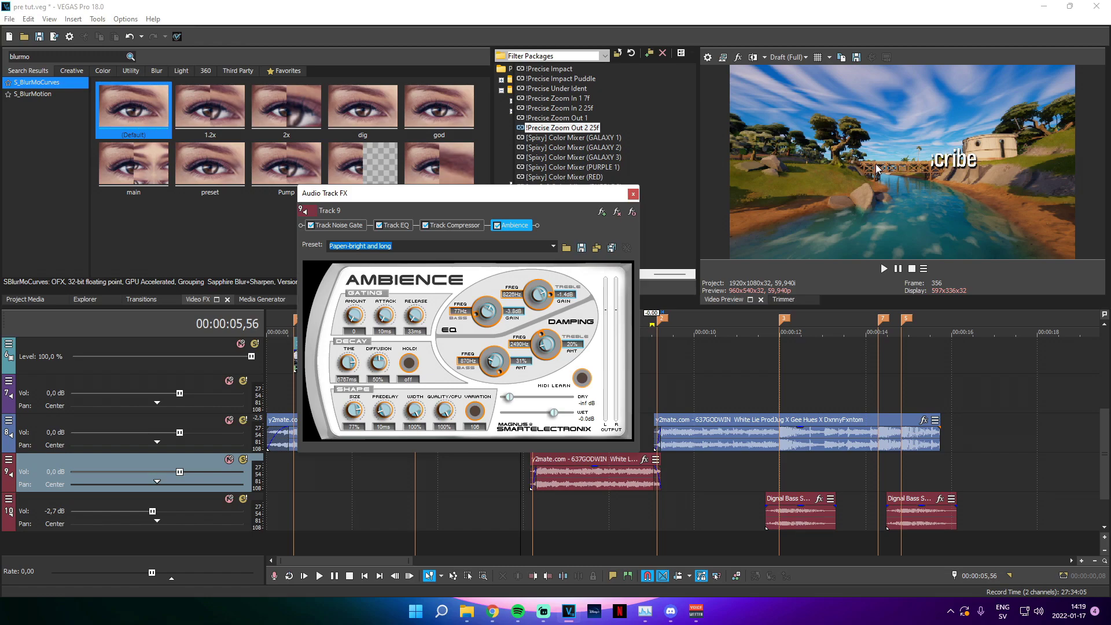
Load Reverb Tail Ambience Preset.fxp into the Ambience effect and close the track effects window
click(567, 248)
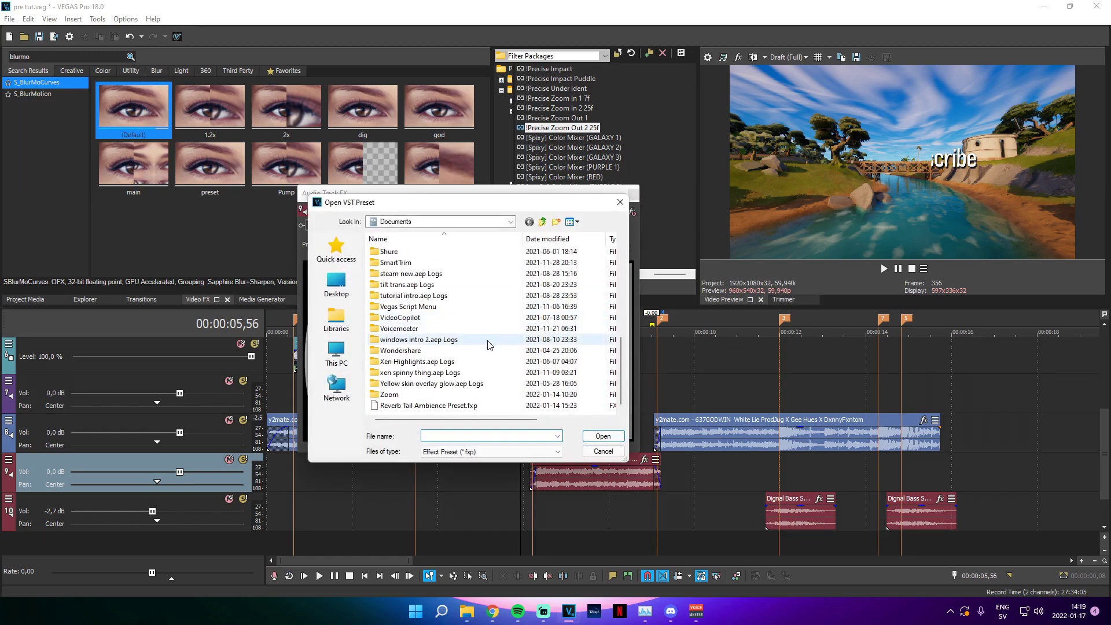
double_click(450, 410)
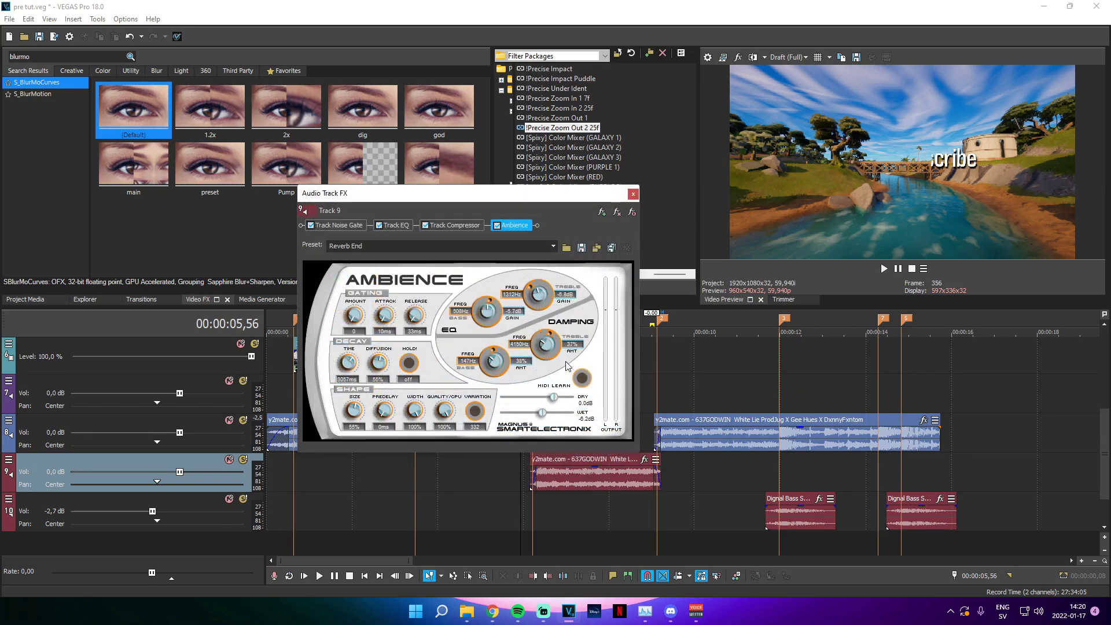
click(633, 194)
scroll(663, 462, up, 2)
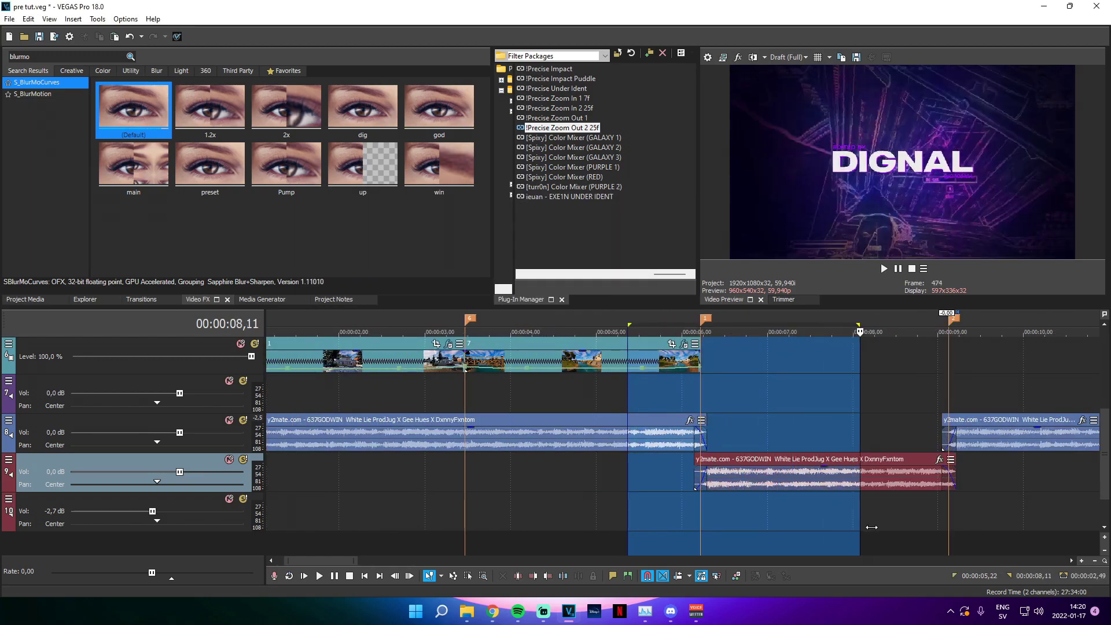